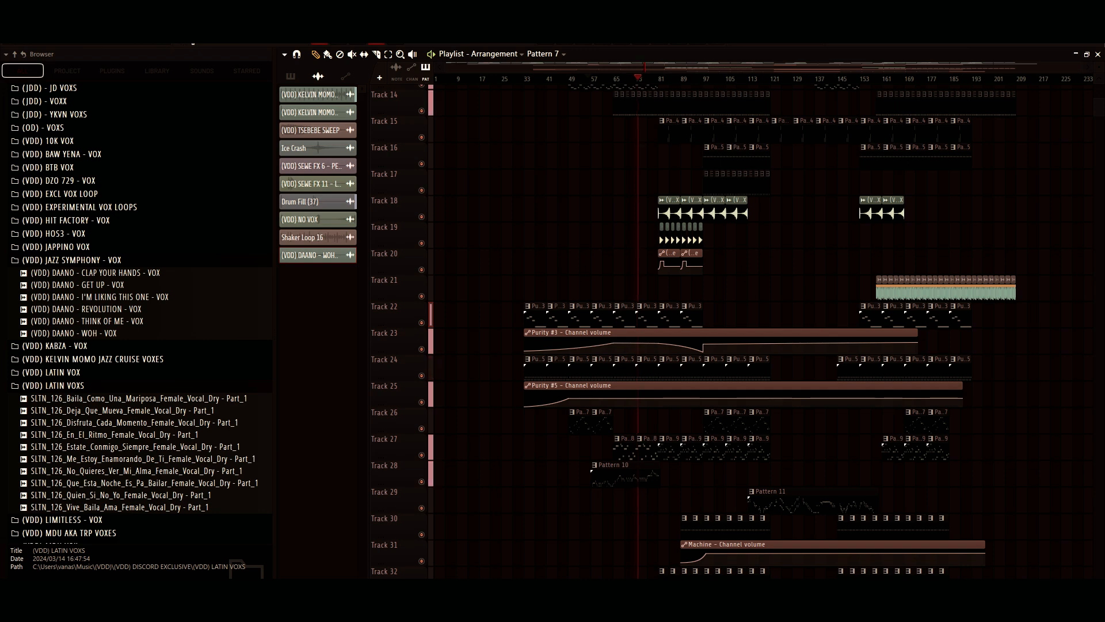
- Stop the song playback and review the arrangement's tracks up to Track 1
scroll(691, 330, up, 1)
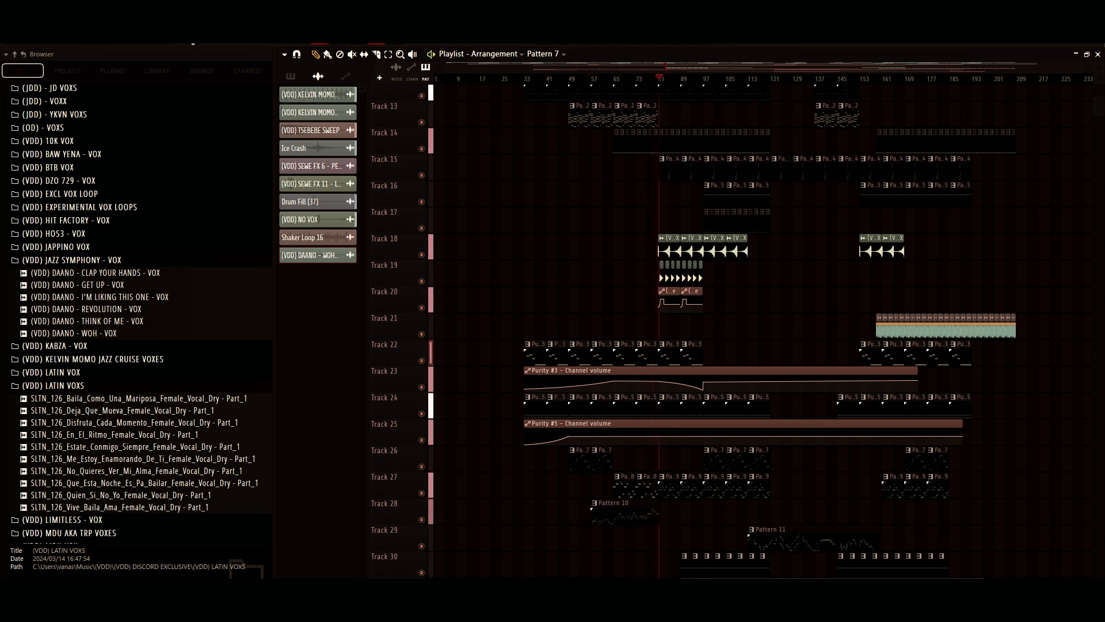
key(space)
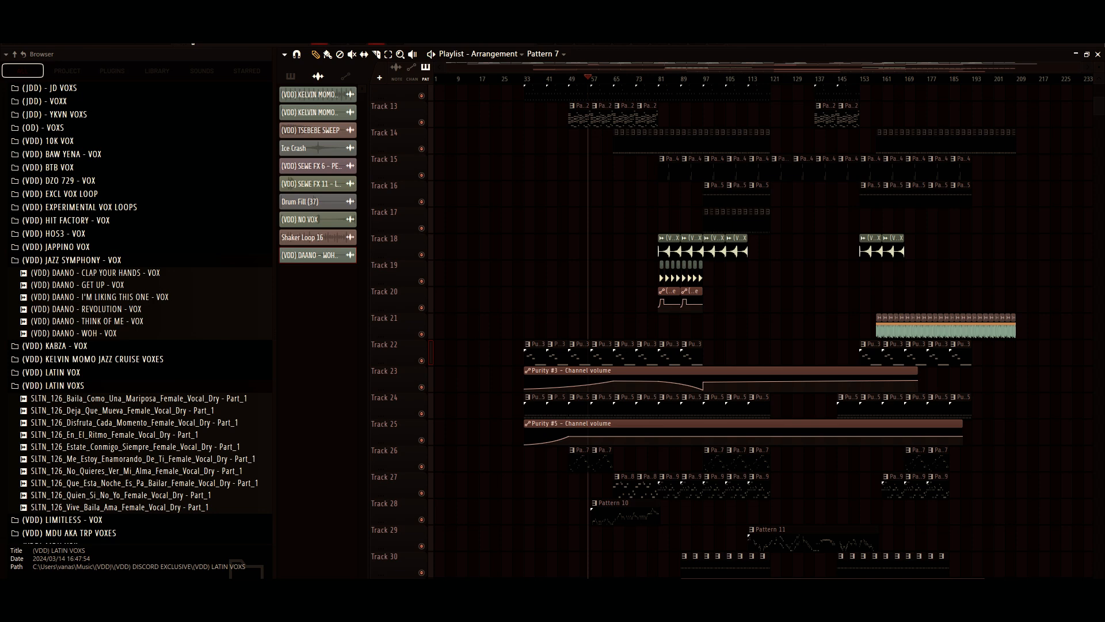
scroll(691, 328, up, 6)
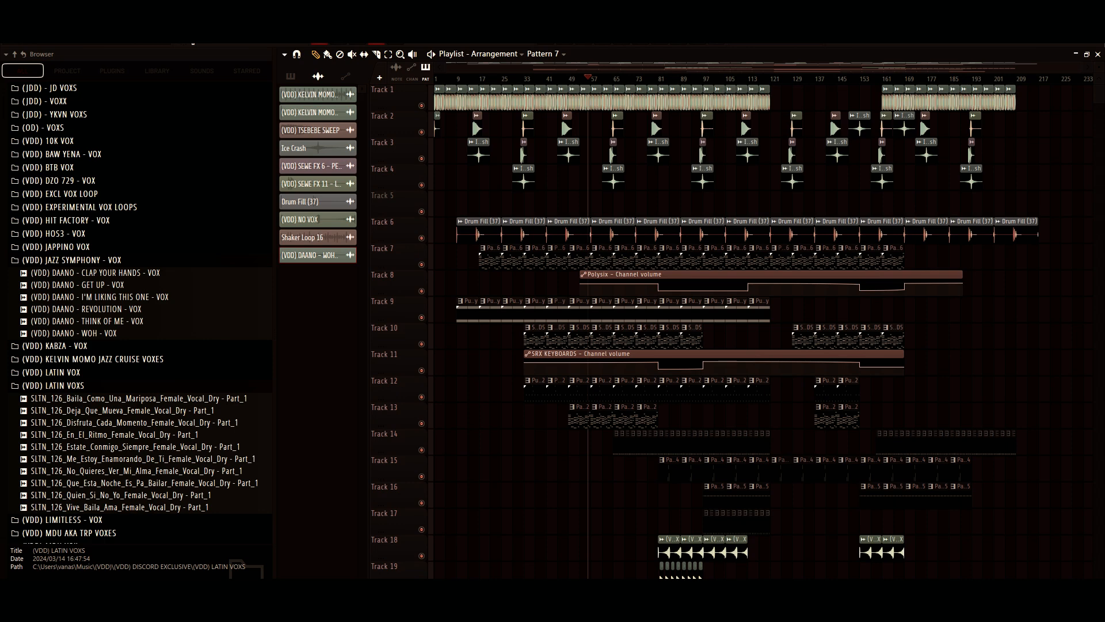
scroll(433, 51, up, 10)
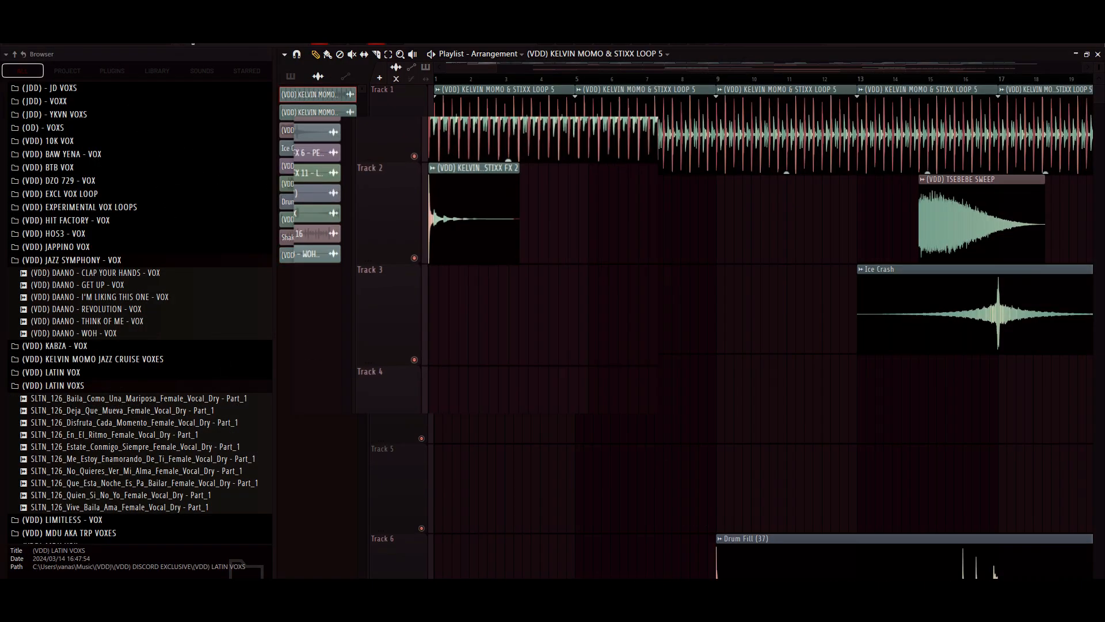
- Inspect the sampler settings of the KELVIN MOMO & STIXX LOOP 5 clip on Track 1 and the STIXX FX 2 clip on Track 2
double_click(498, 90)
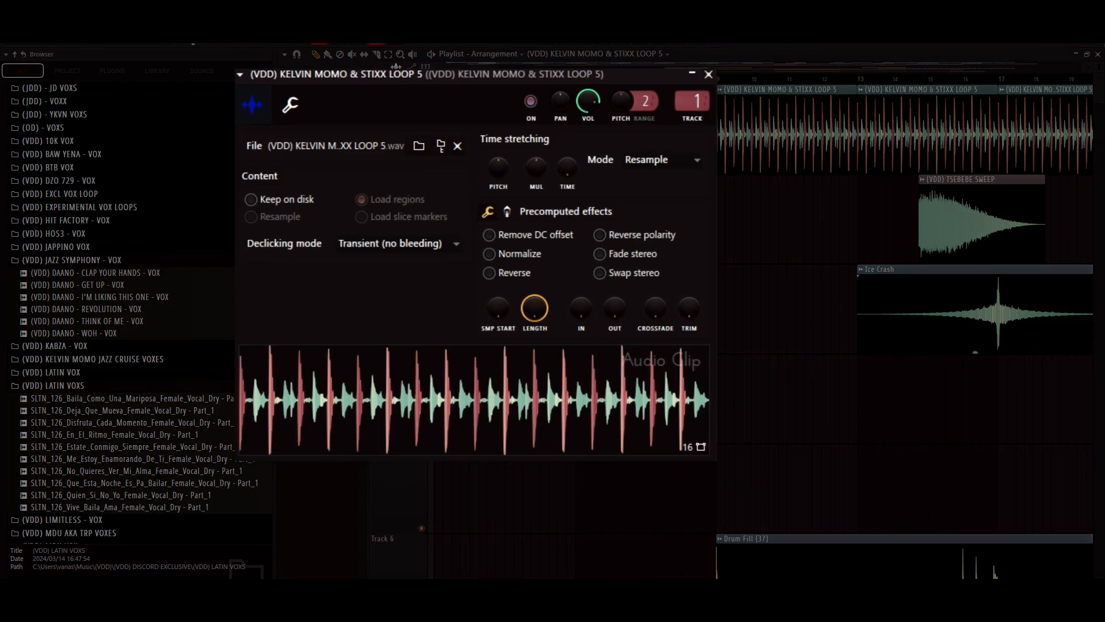
click(708, 74)
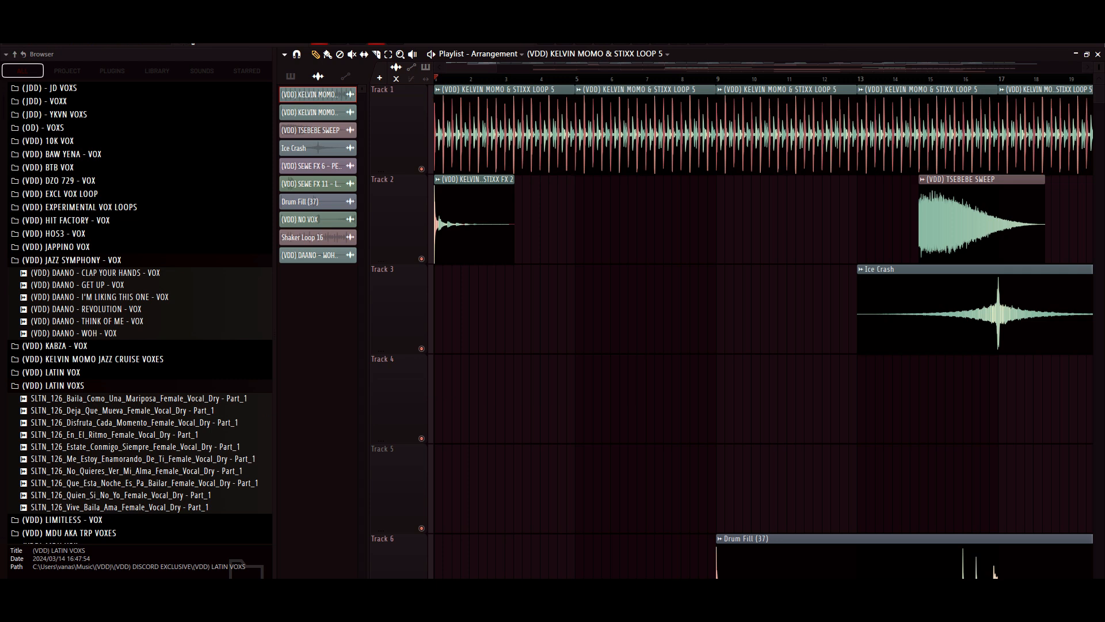
double_click(474, 216)
click(646, 153)
- Inspect the sampler settings of the Drum Fill (37) clip on Track 6
drag(496, 67, 1059, 67)
scroll(742, 328, down, 4)
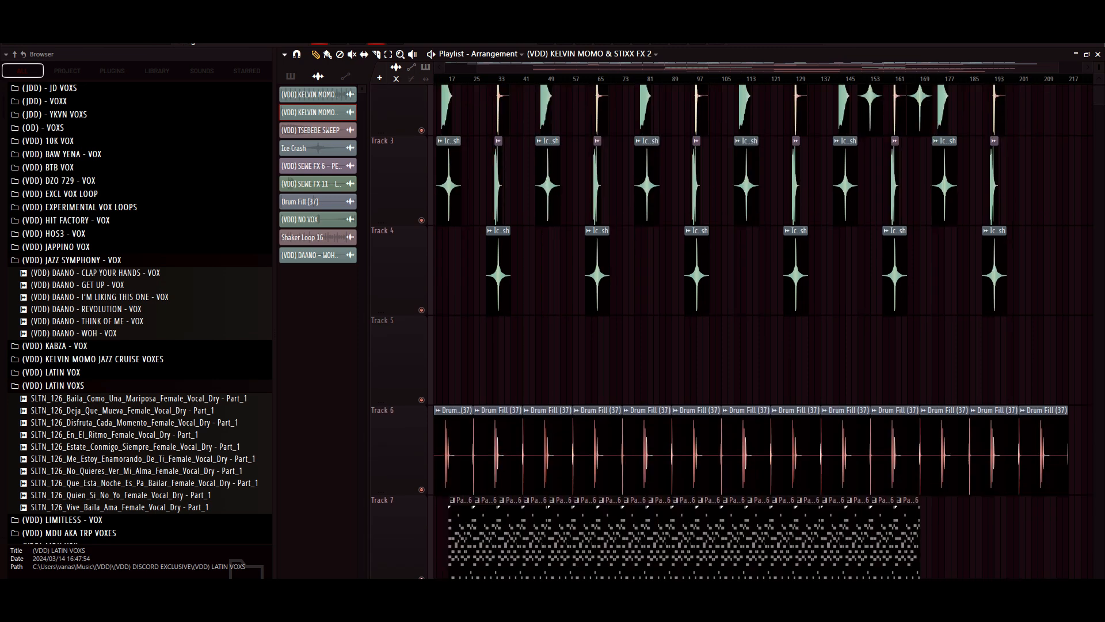
double_click(598, 410)
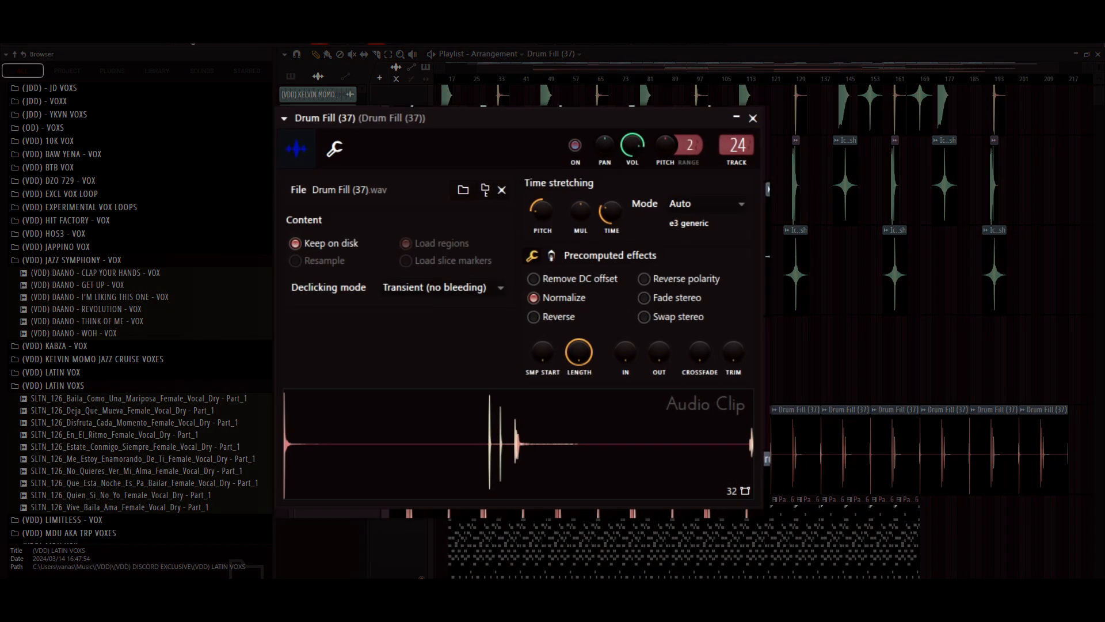
click(752, 118)
- Inspect the sampler settings of the SEWE FX 6 - PERCS clip on Track 3 and the SEWE FX 11 - LADY KILLER FX 2 clip on Track 2
drag(1059, 67, 546, 67)
scroll(742, 328, up, 4)
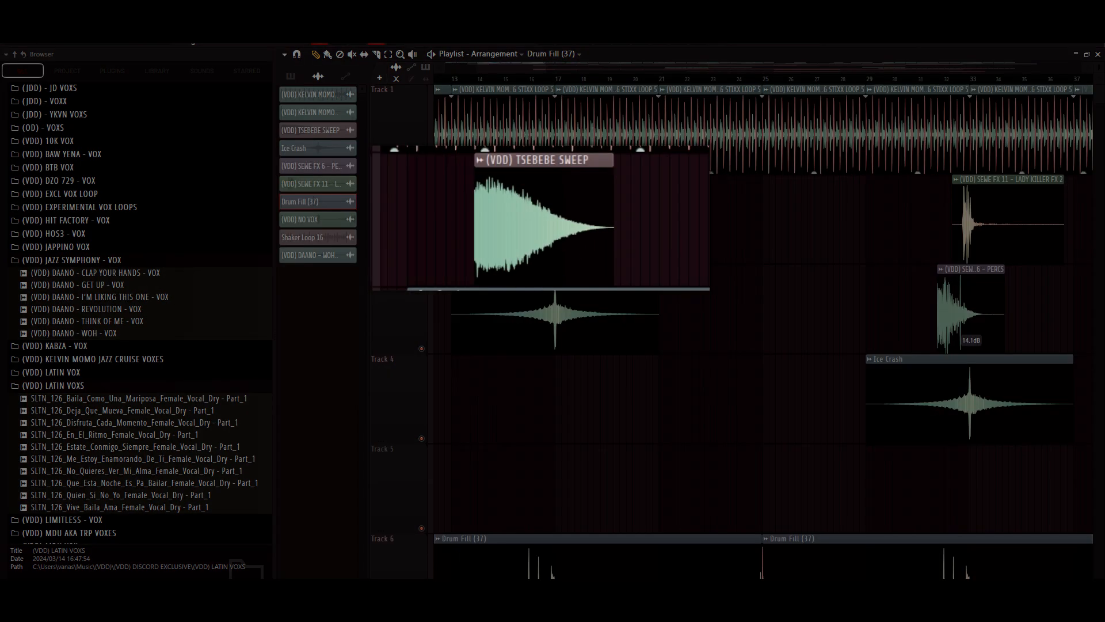
scroll(762, 328, right, 12)
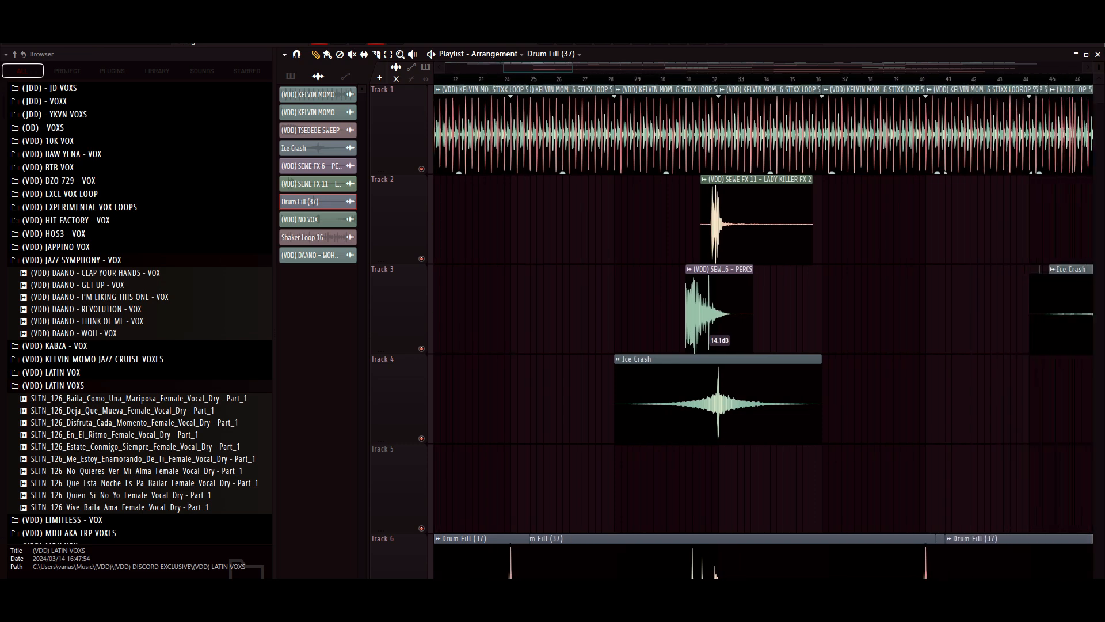
double_click(703, 311)
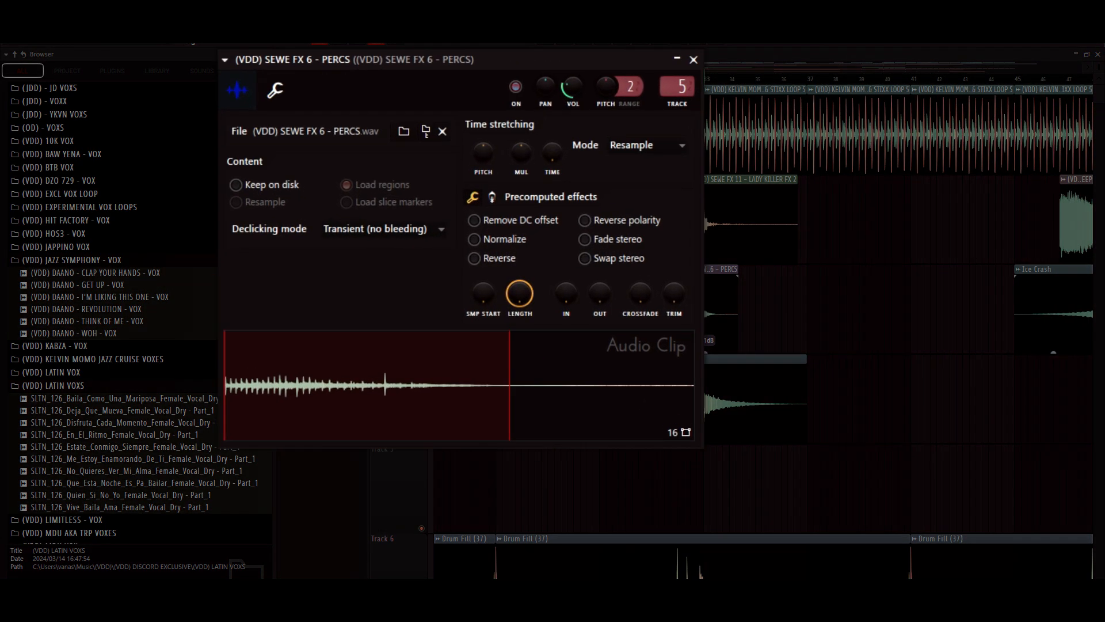
click(694, 60)
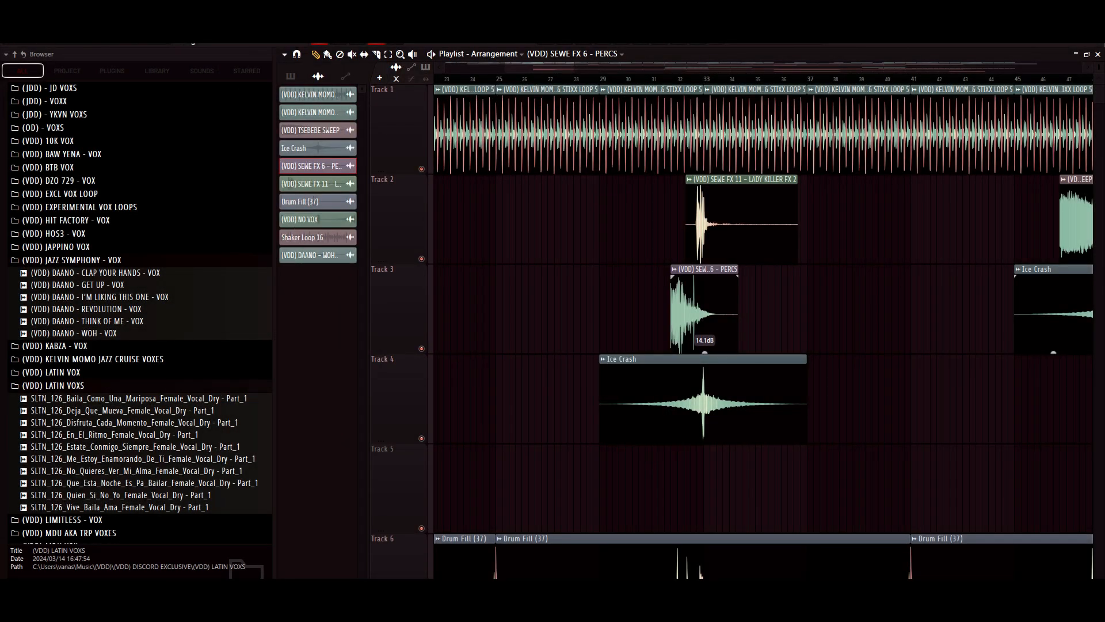
double_click(714, 179)
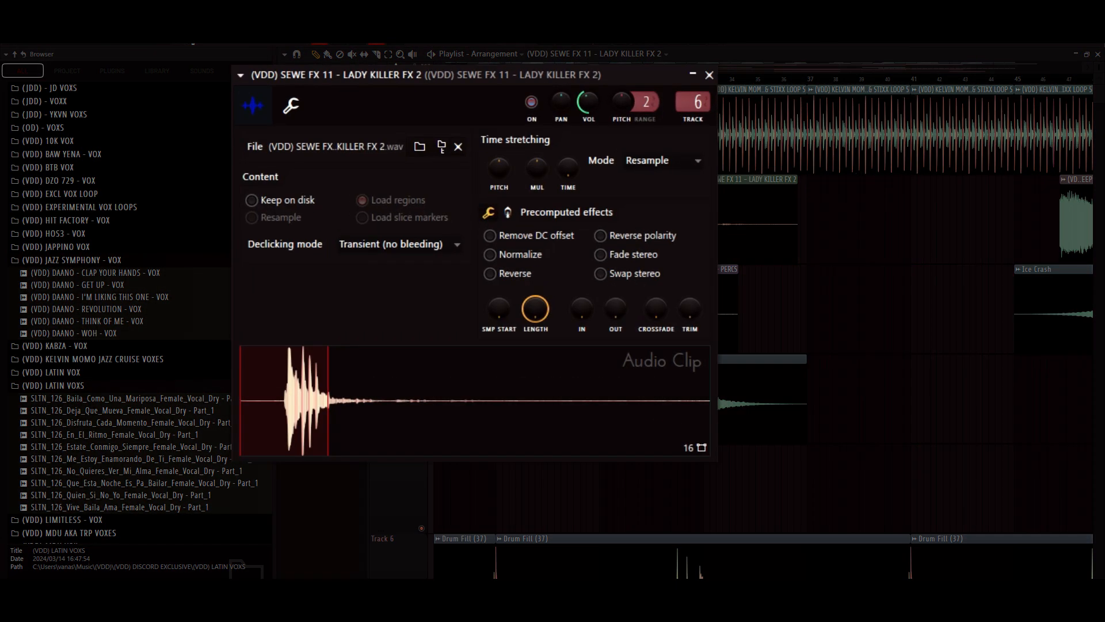
click(709, 75)
- Select Pattern 6 from the pattern list and show its Polysix notes from bar 1 in the piano roll
scroll(763, 311, right, 8)
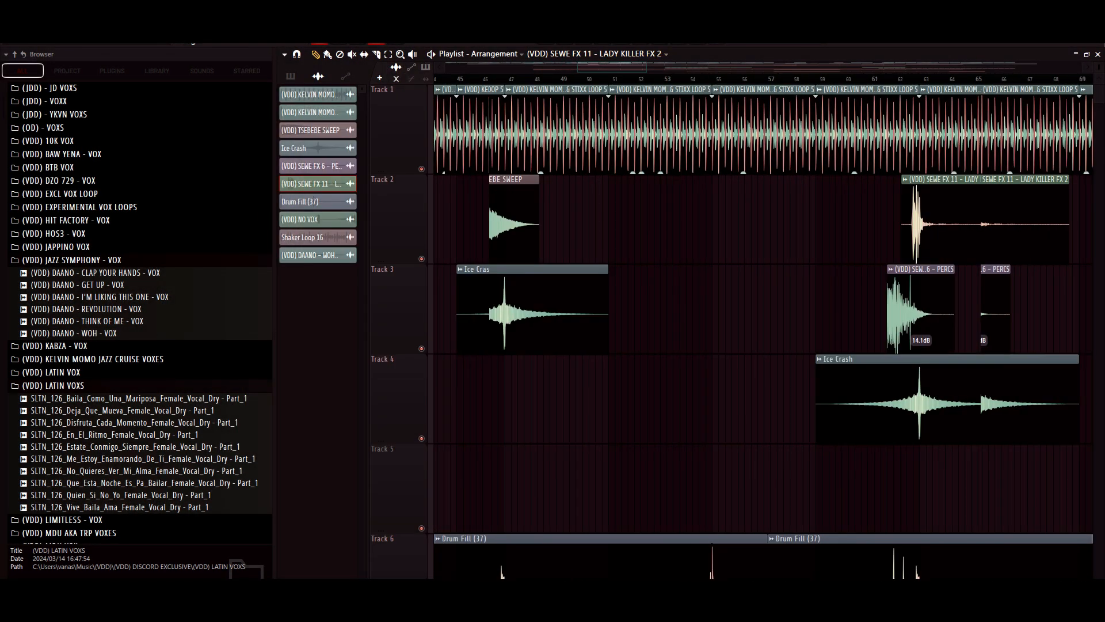
scroll(762, 311, right, 4)
drag(583, 68, 446, 68)
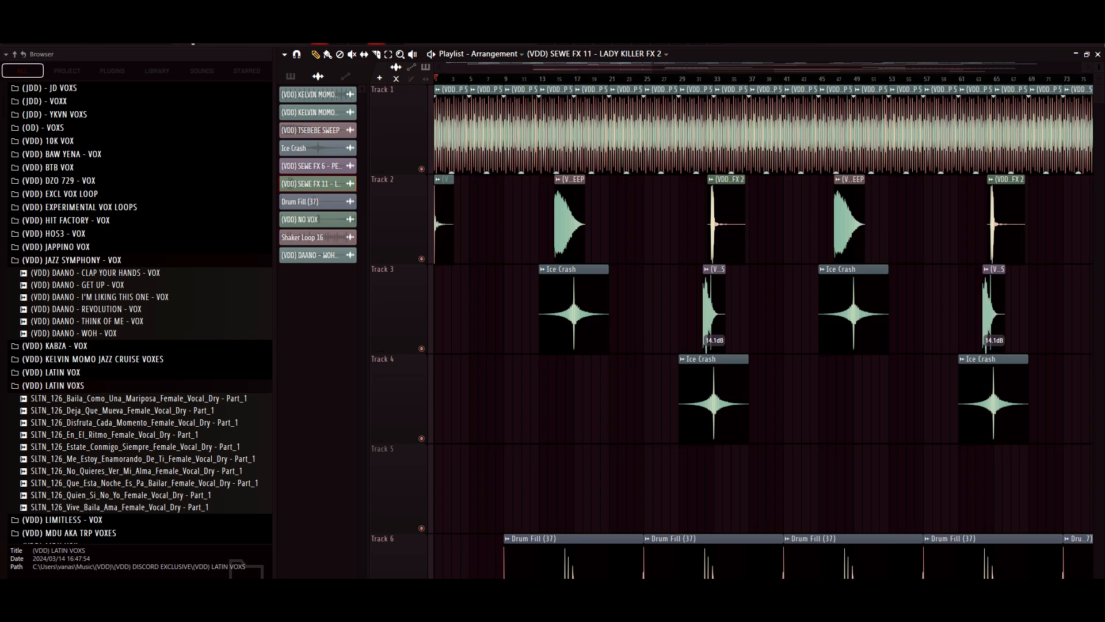
scroll(730, 331, down, 5)
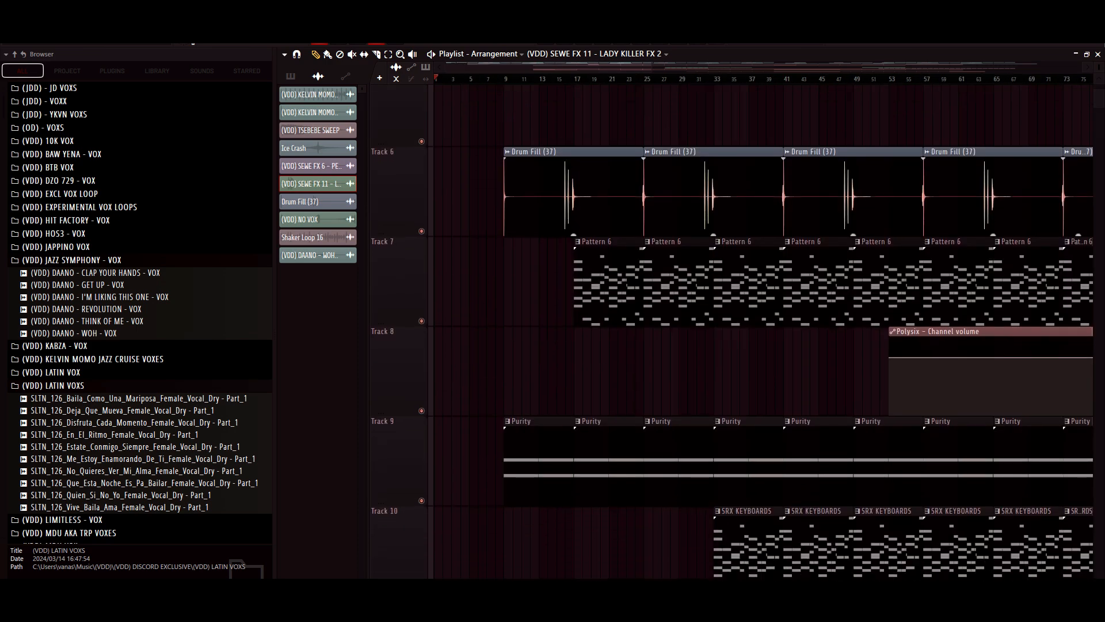
drag(547, 68, 564, 68)
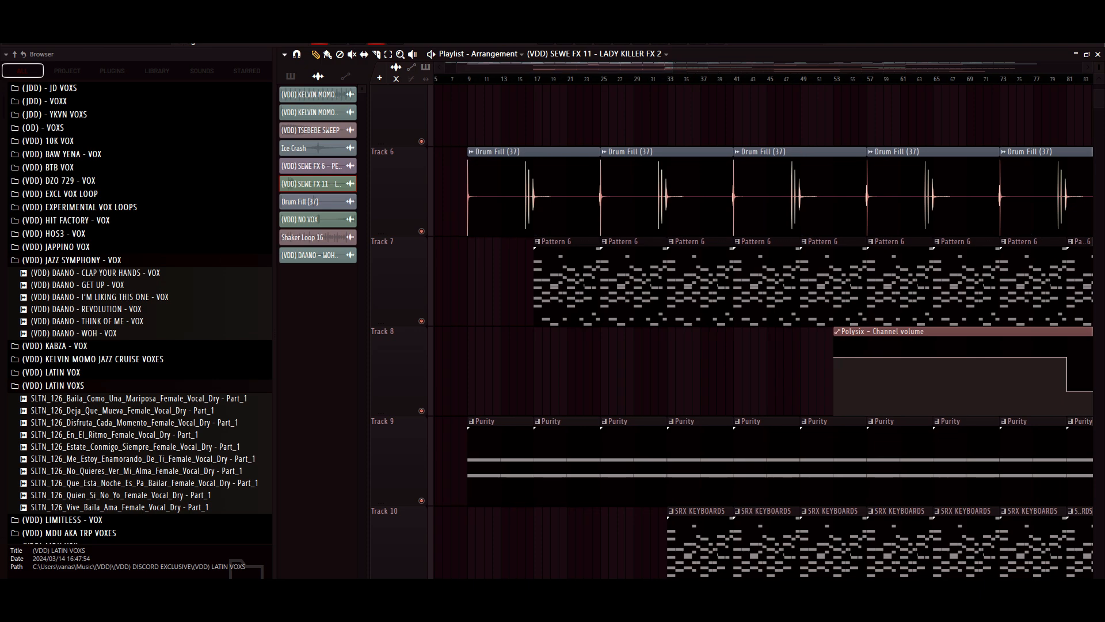
click(291, 76)
drag(672, 67, 634, 68)
click(318, 184)
key(F7)
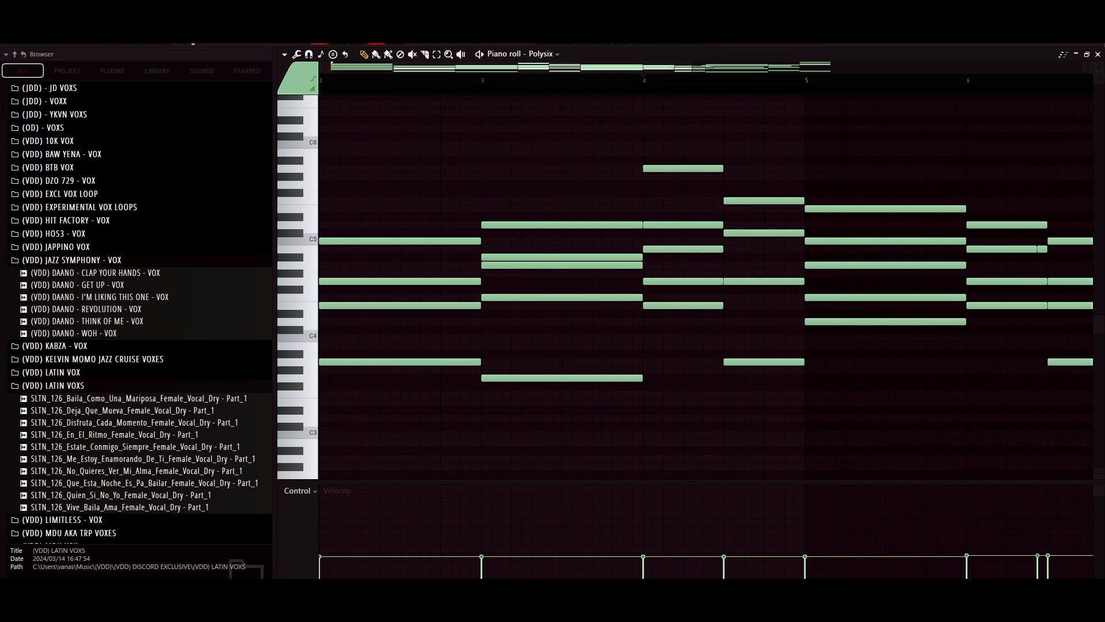
scroll(706, 287, left, 2)
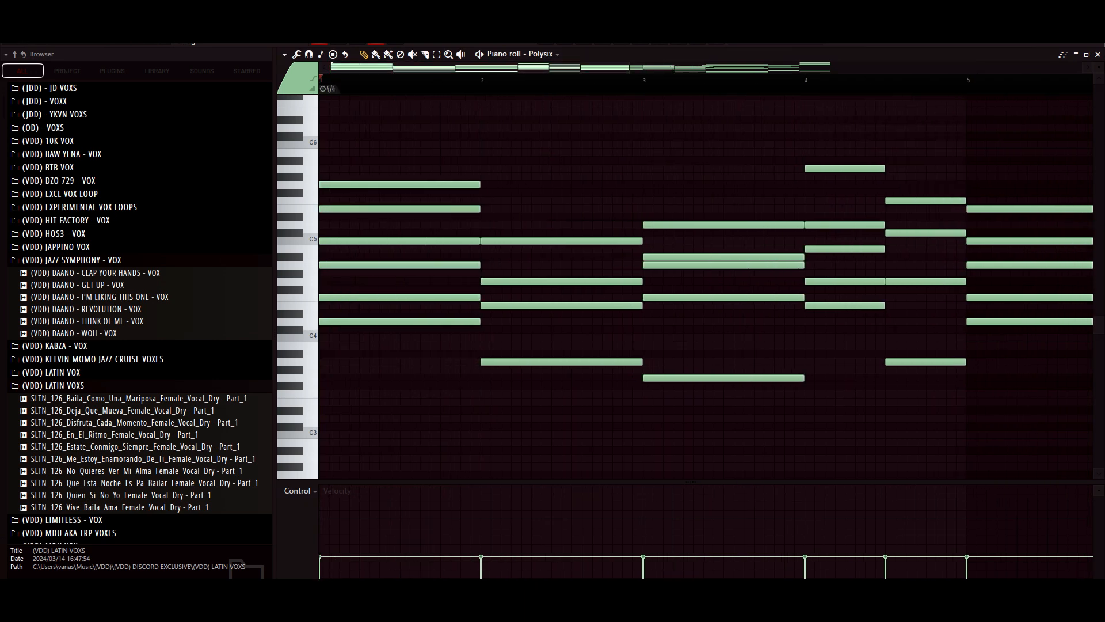
- Check which preset the Polysix channel uses, and close the instrument and the channel rack
key(F6)
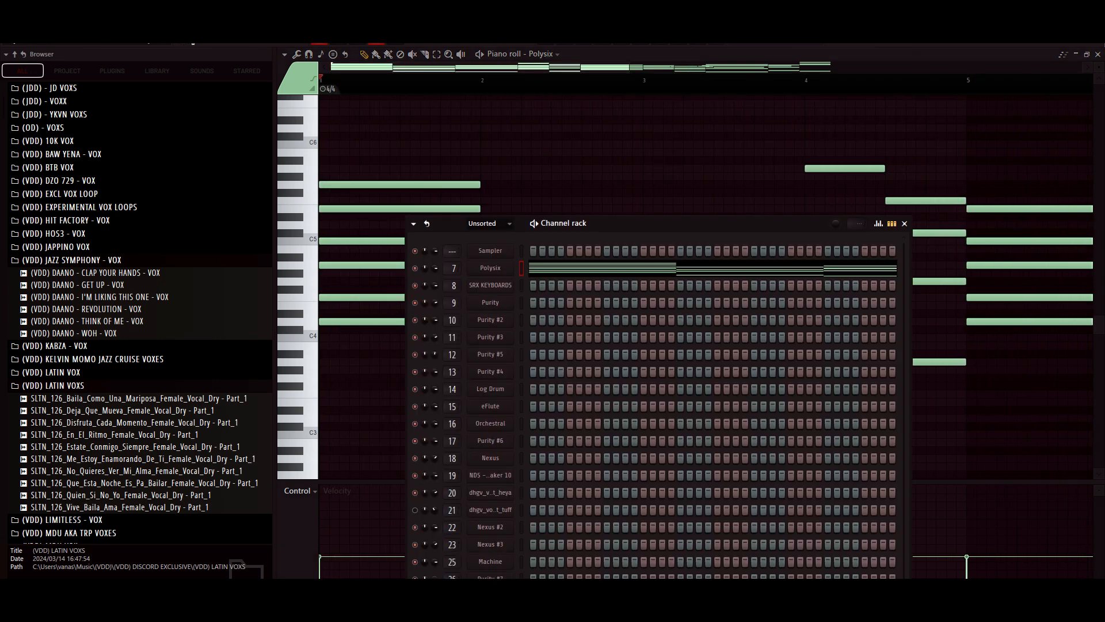
click(490, 269)
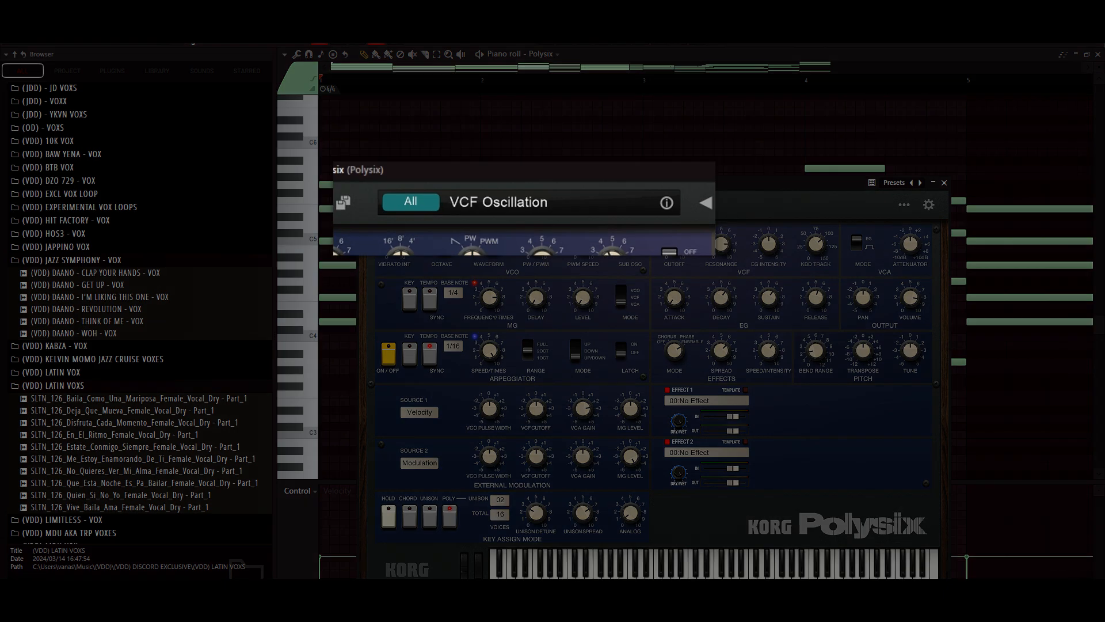
click(943, 183)
click(904, 223)
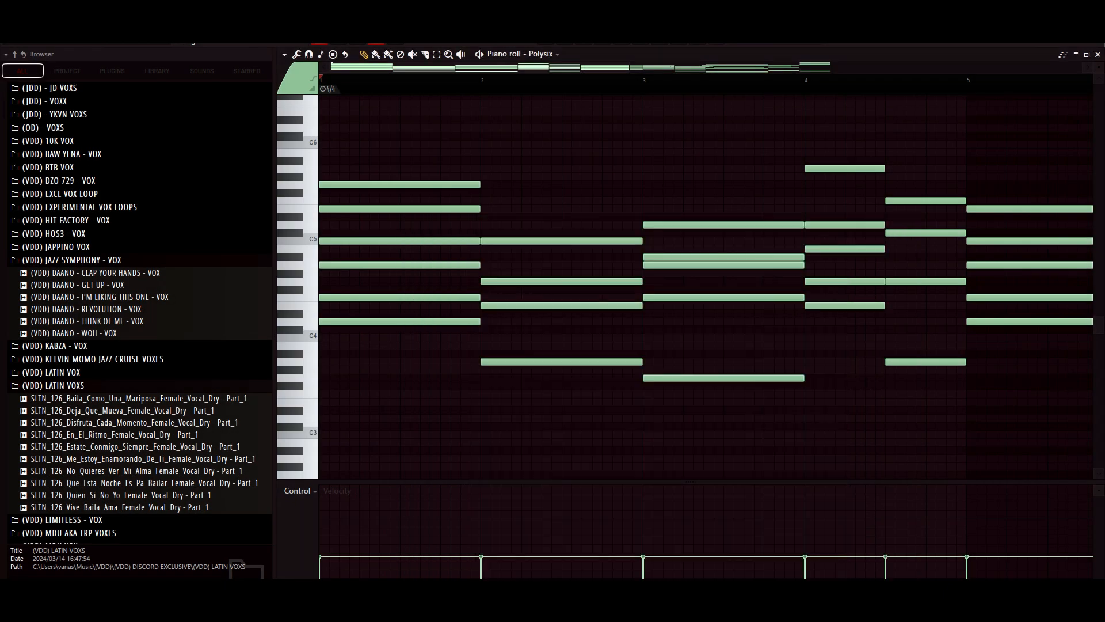
- Play the Polysix chords of Pattern 6 through all eight bars in the piano roll and stop playback
scroll(904, 224, down, 2)
key(space)
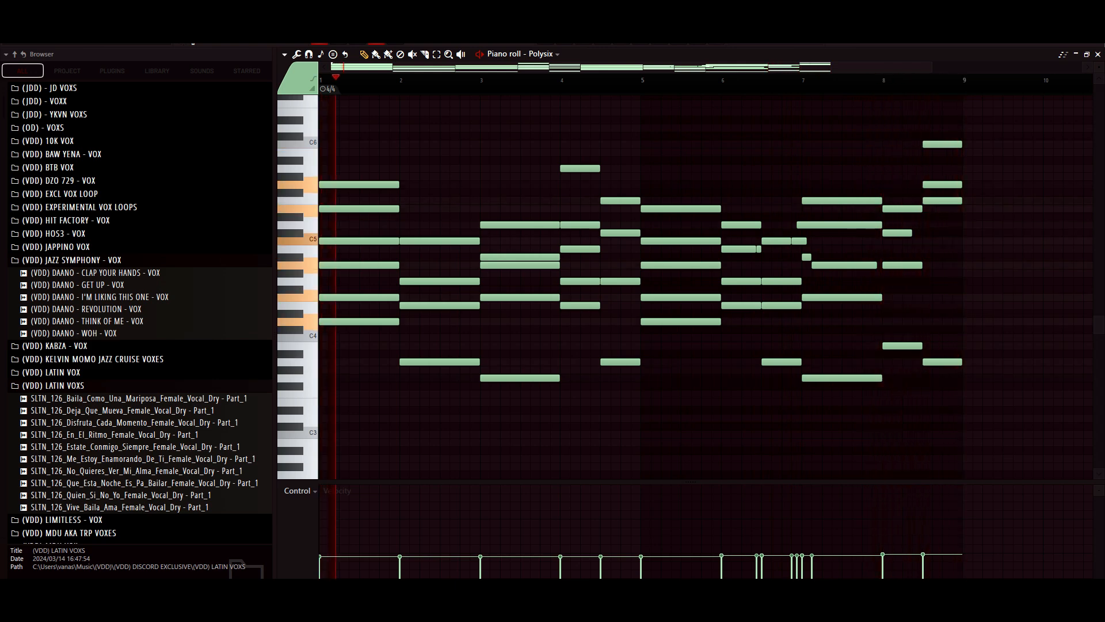
key(space)
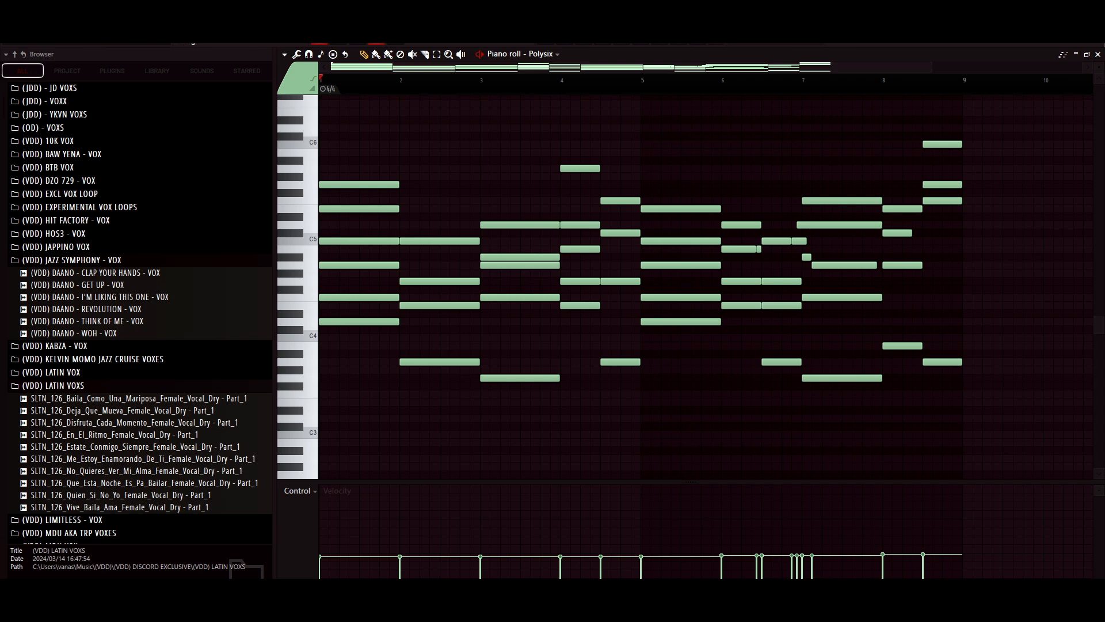
key(space)
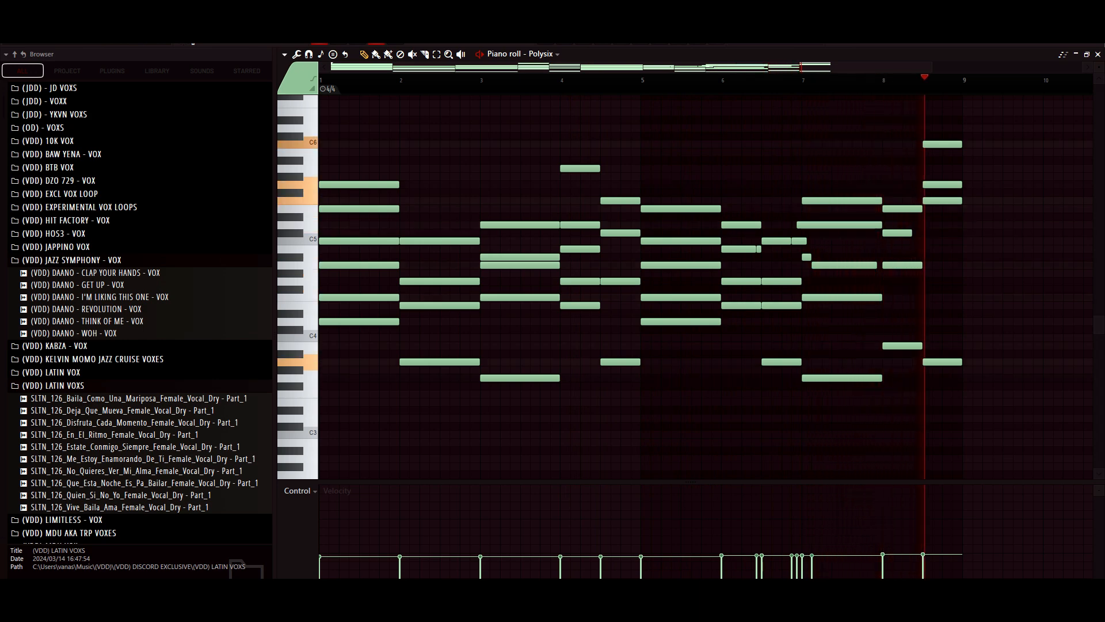
key(space)
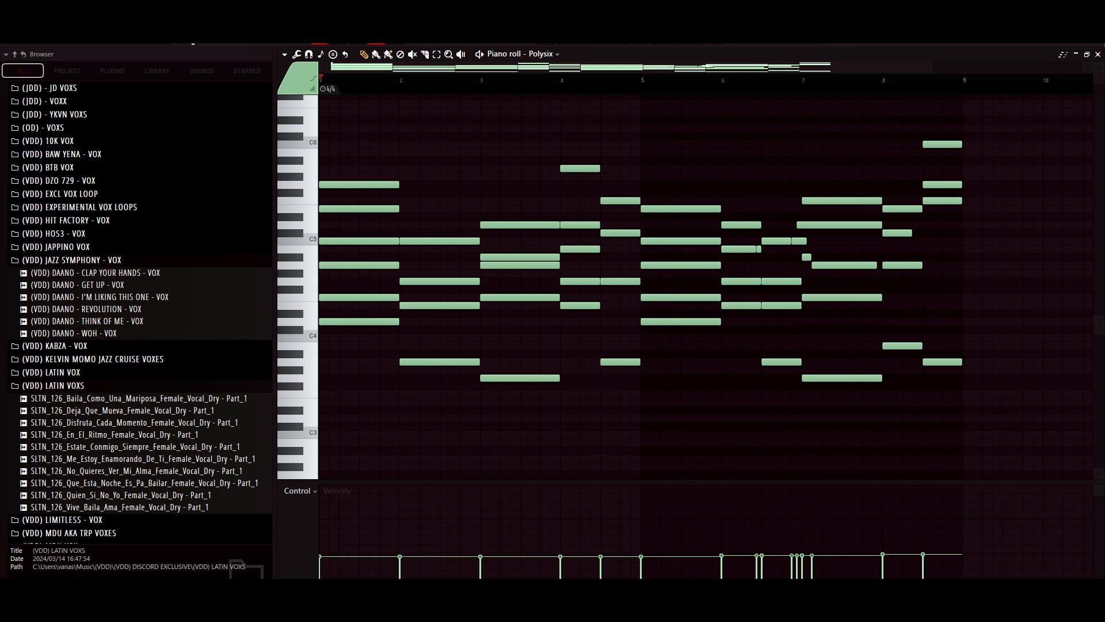
- Return to the playlist and examine the Pattern 6 clips on Track 7 with the Polysix channel volume automation on Track 8
key(F5)
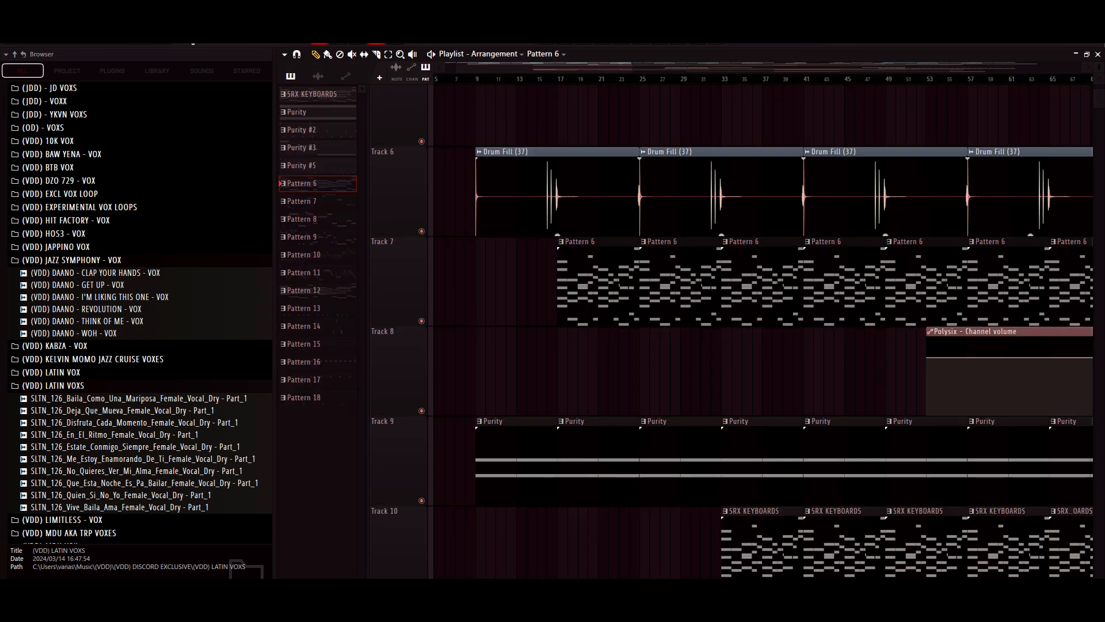
scroll(762, 331, right, 1)
drag(639, 68, 845, 68)
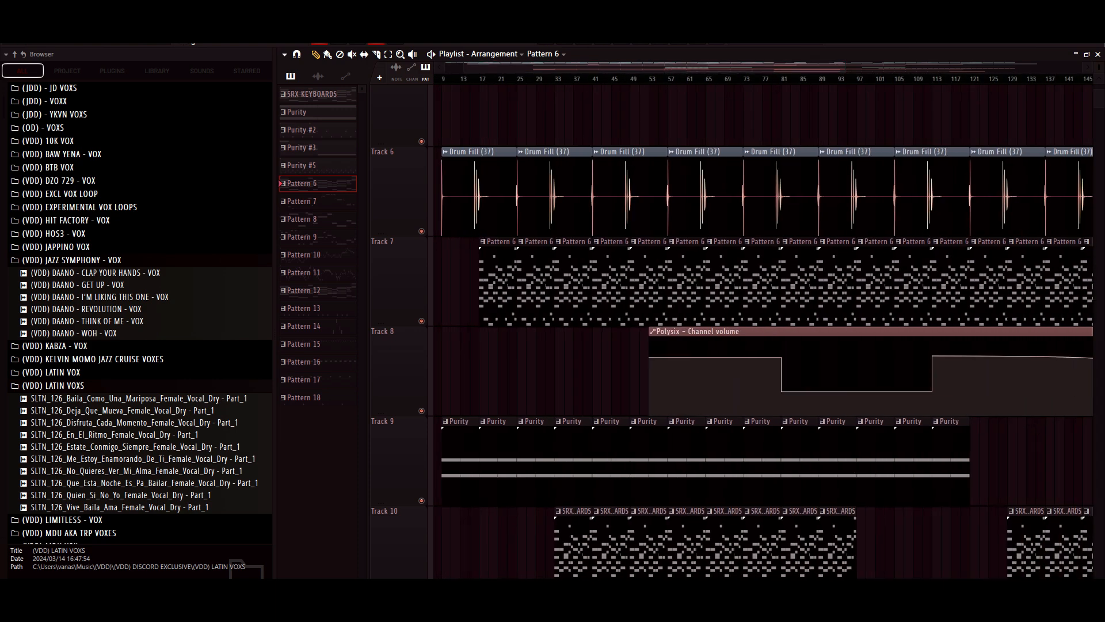
scroll(762, 331, right, 1)
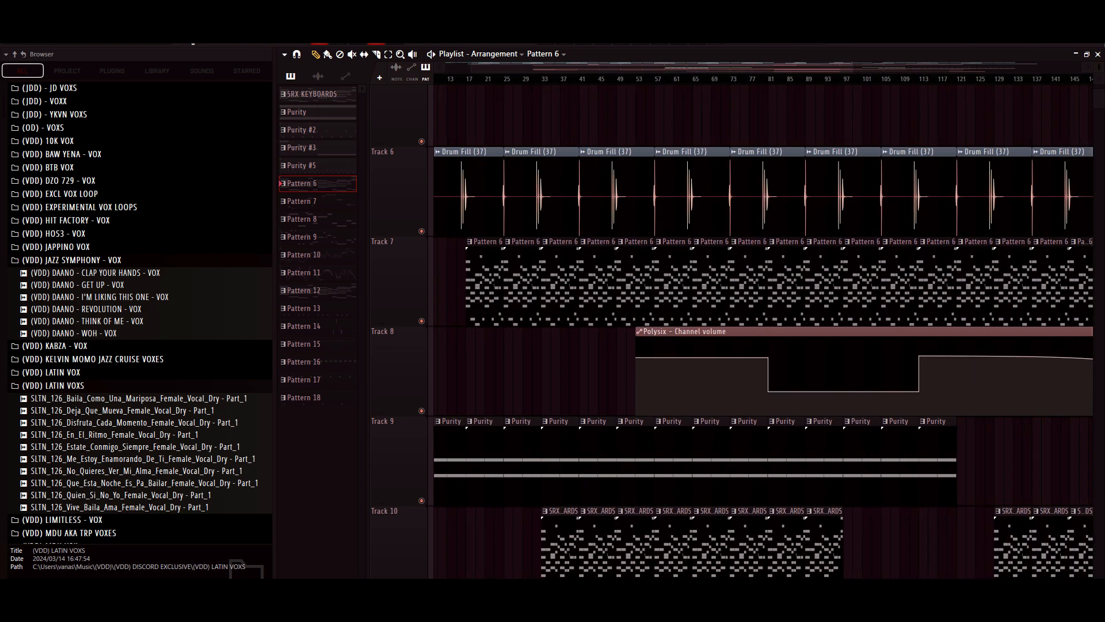
scroll(762, 331, right, 1)
drag(864, 68, 986, 67)
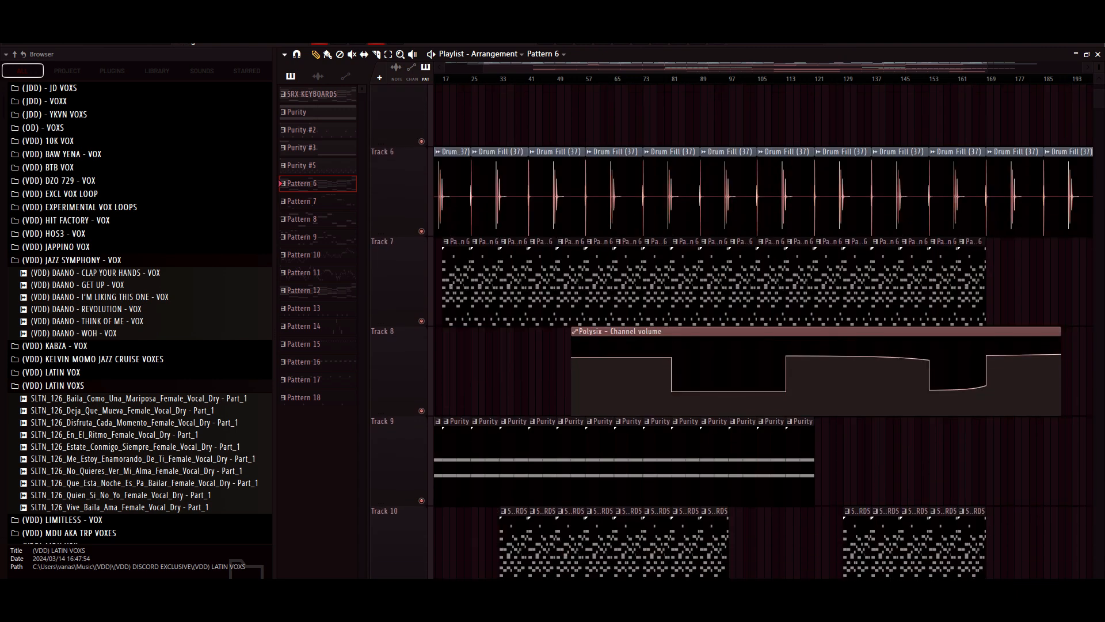
drag(736, 66, 705, 66)
drag(958, 67, 908, 67)
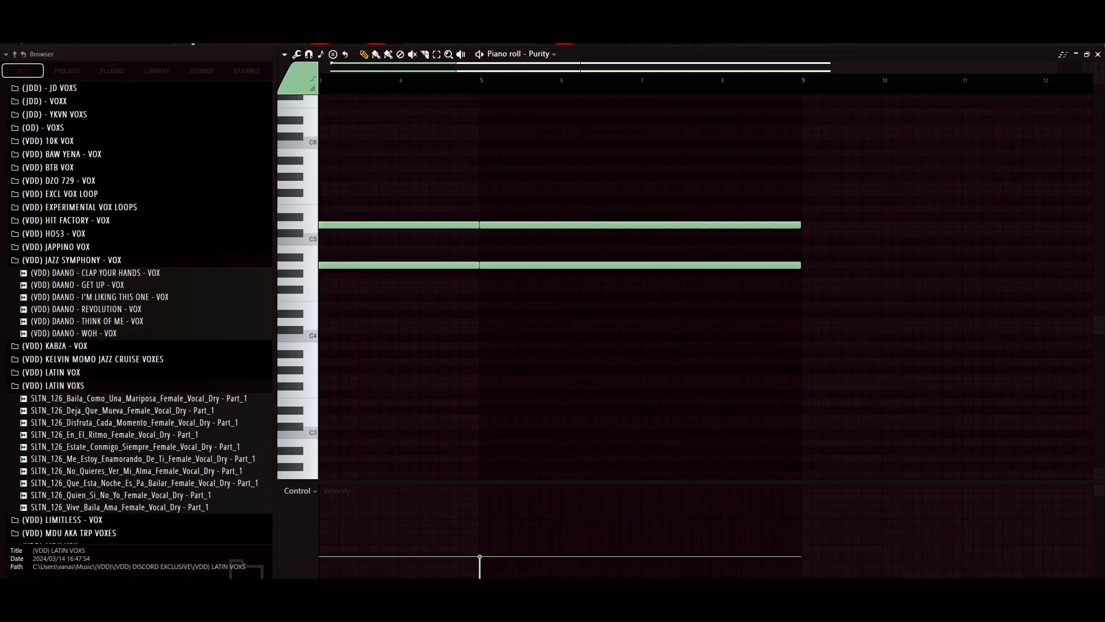
- Play the Purity pattern's sustained notes in the piano roll and open the Purity instrument to check its preset
drag(702, 67, 577, 67)
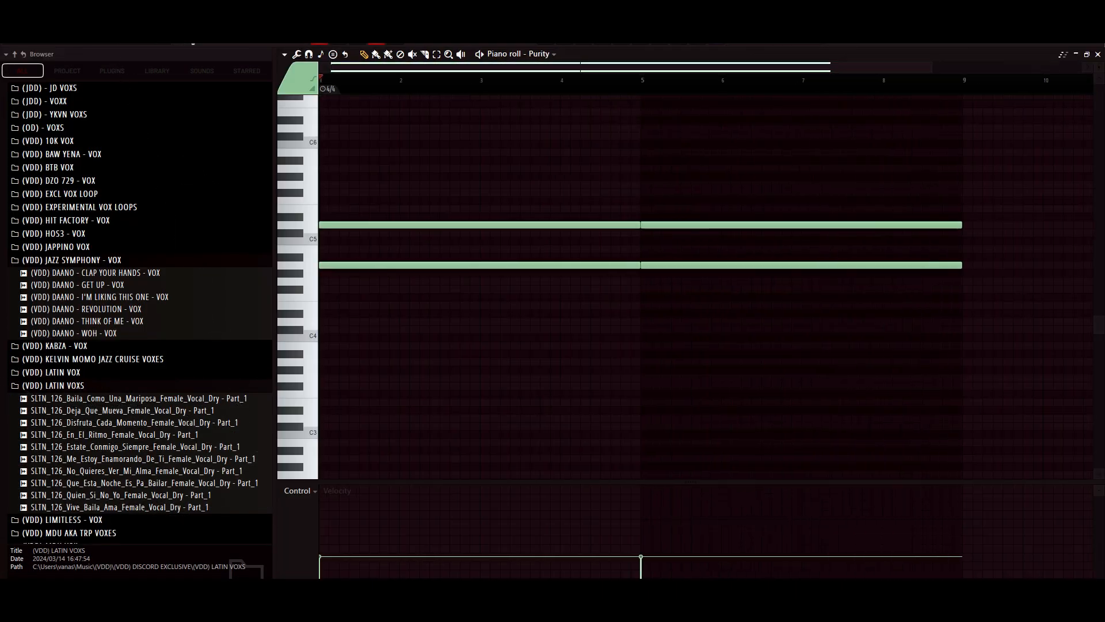
key(space)
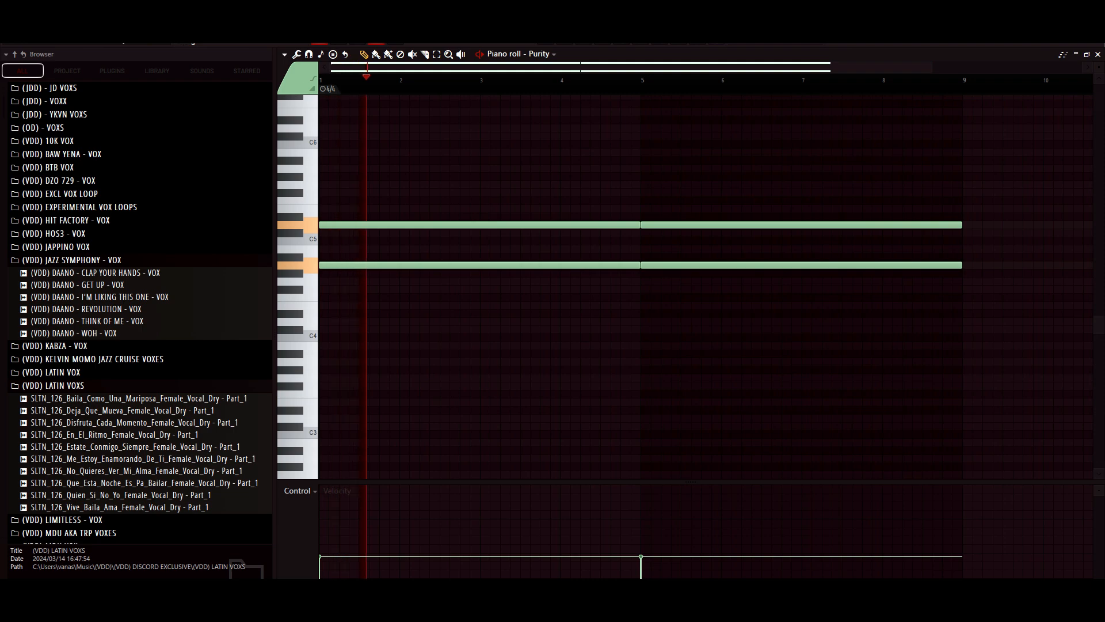
key(F6)
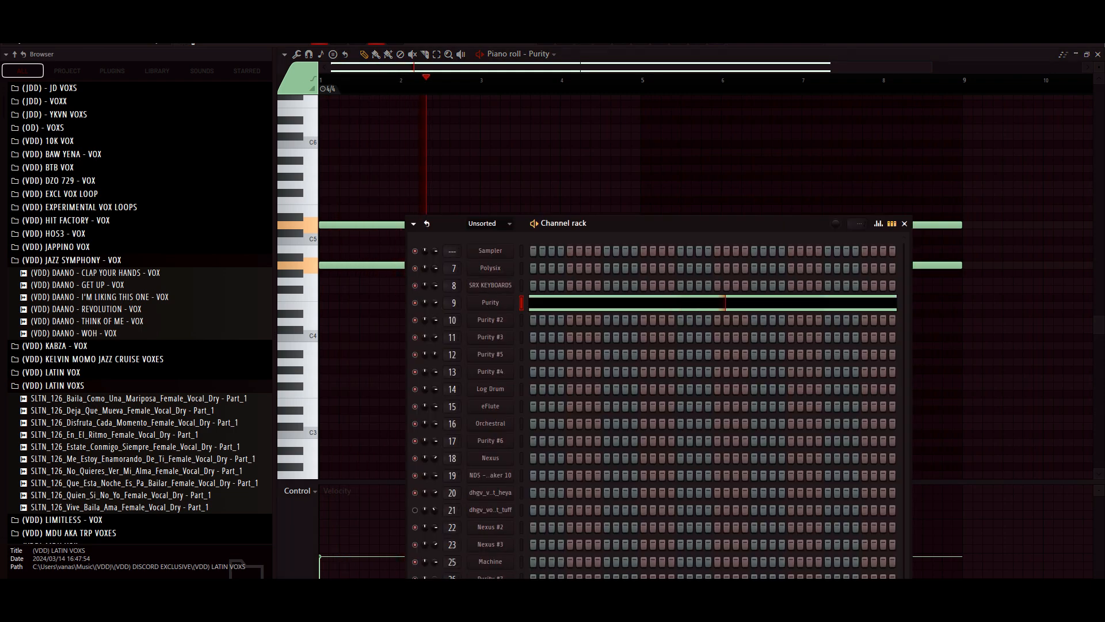
click(490, 303)
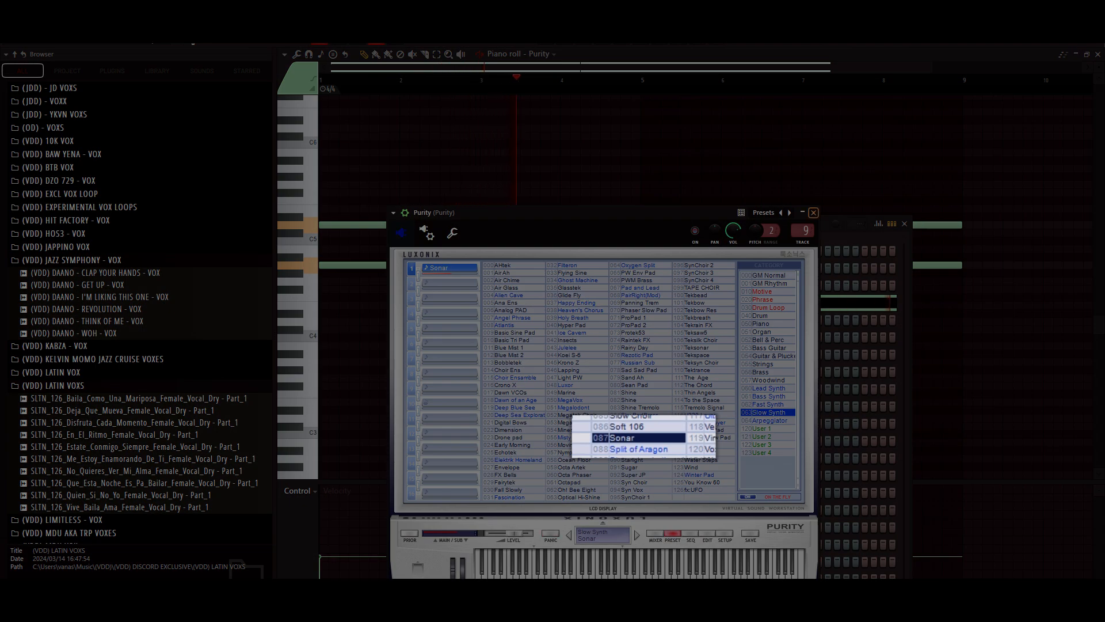
- Close the Purity instrument and the channel rack, and return to the playlist at the SRX KEYBOARDS clips on Track 10
key(Escape)
key(Escape)
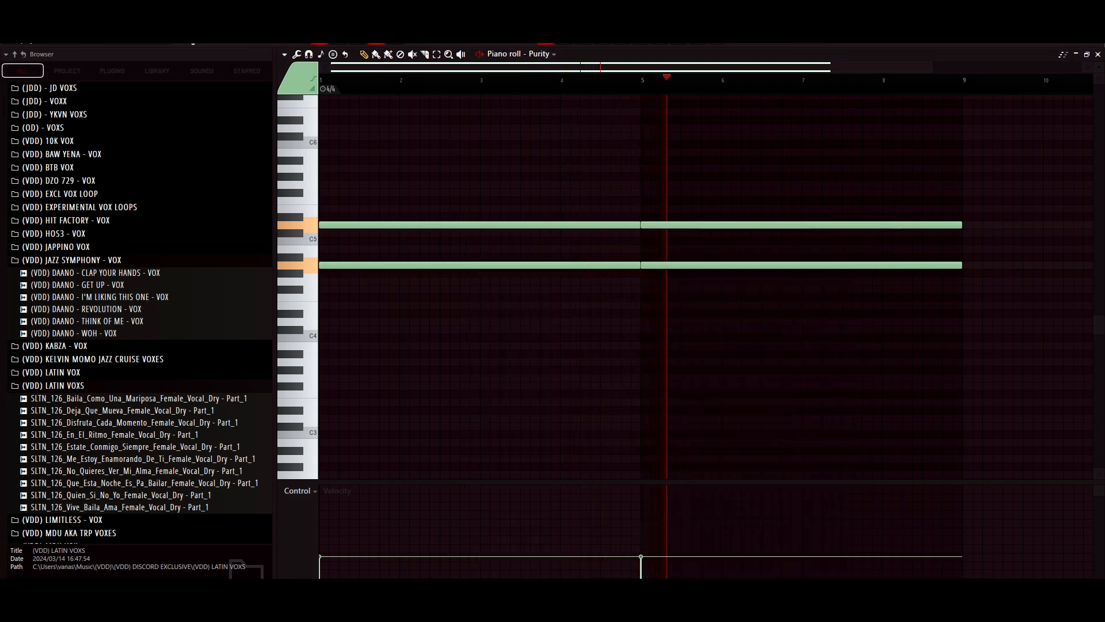
key(F5)
scroll(760, 328, down, 1)
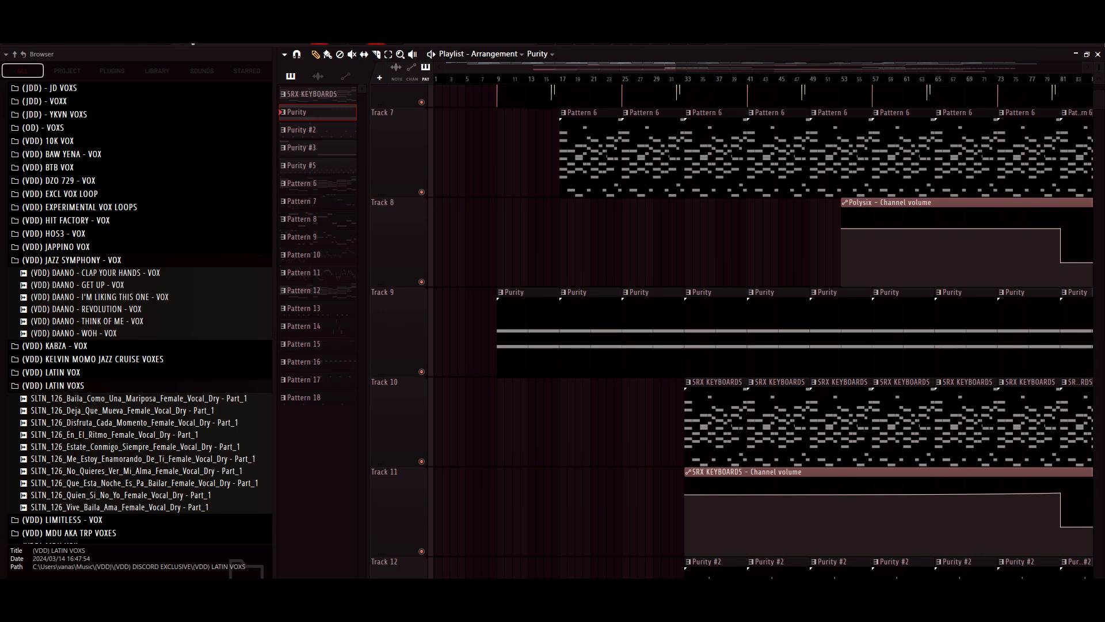
- Open the SRX KEYBOARDS pattern in the piano roll, play its chords through the eight bars and stop playback
key(F7)
scroll(705, 287, left, 5)
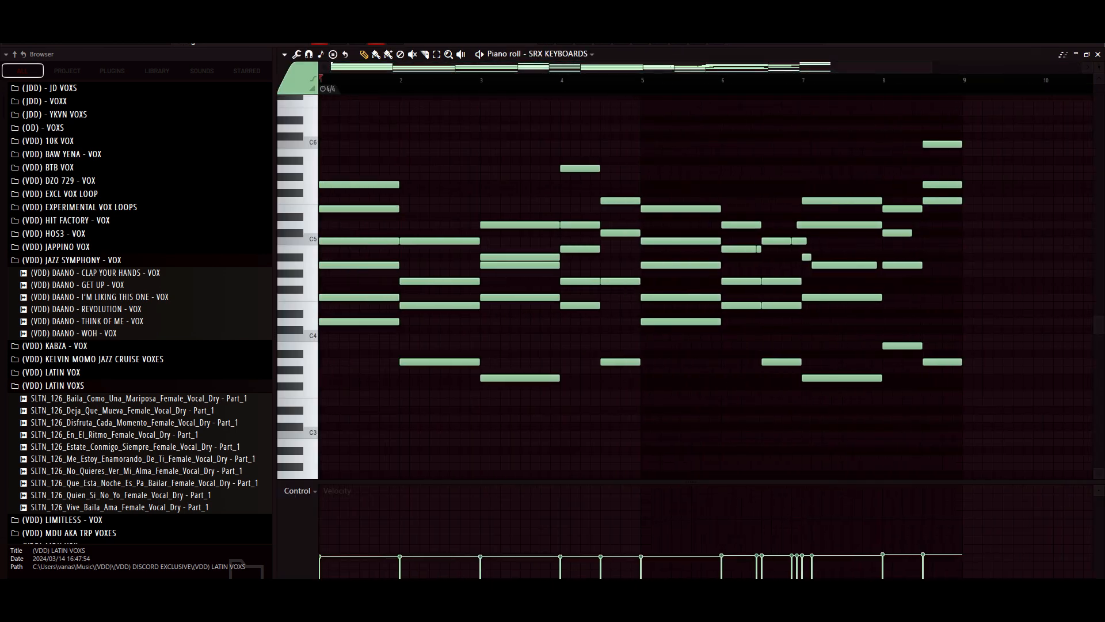
drag(932, 66, 948, 67)
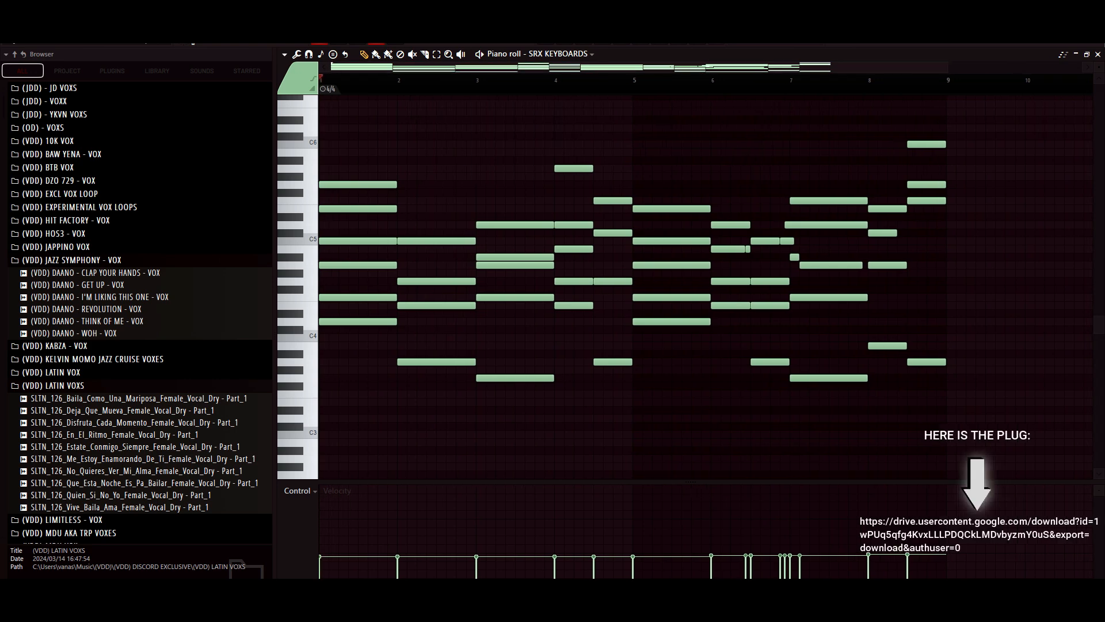
key(space)
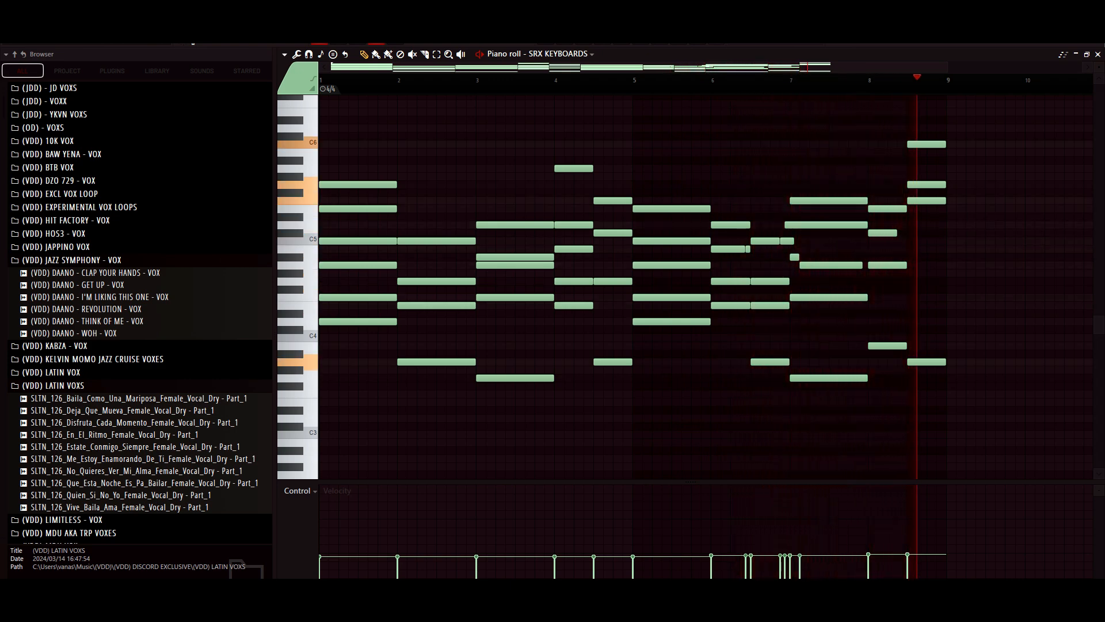
key(space)
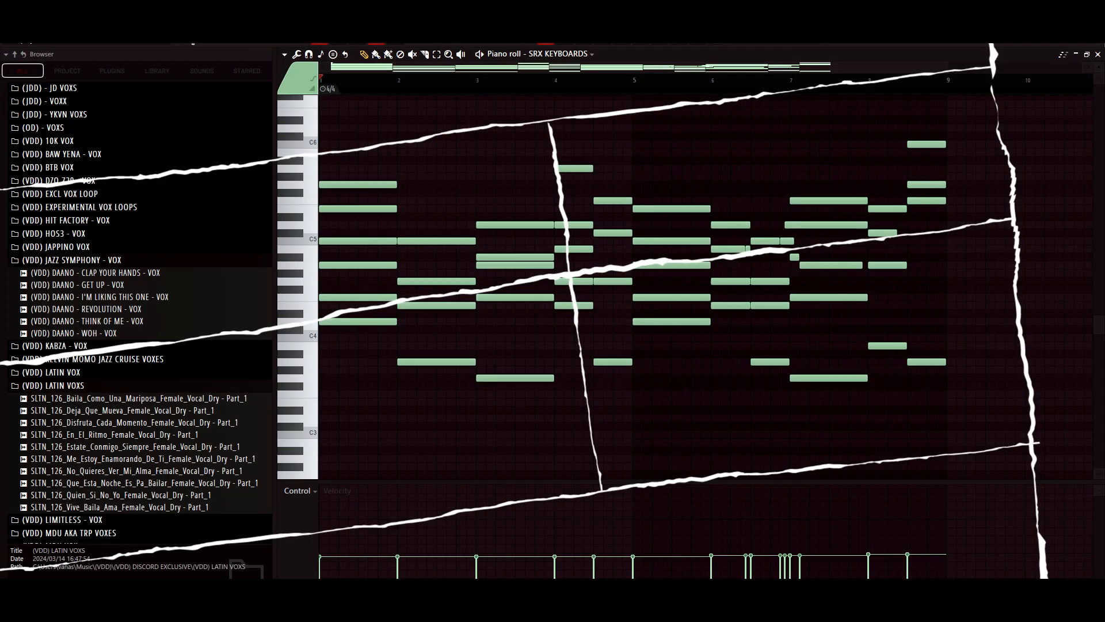
- Slightly lower the SRX KEYBOARDS channel volume automation point at bar 97 on Track 11 of the playlist
scroll(732, 332, down, 3)
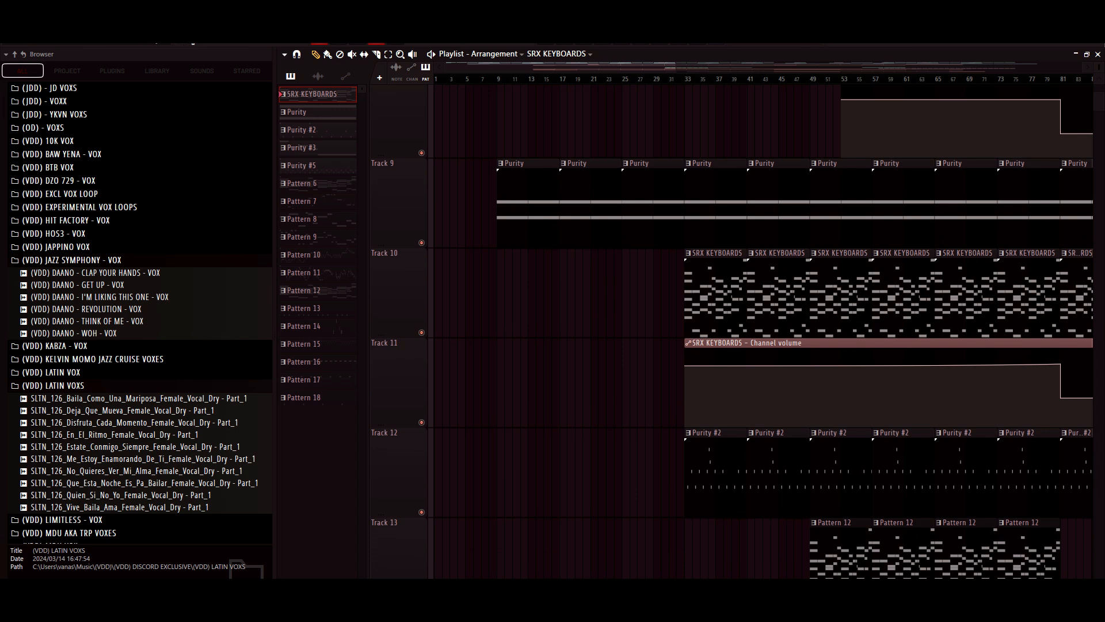
scroll(765, 320, right, 5)
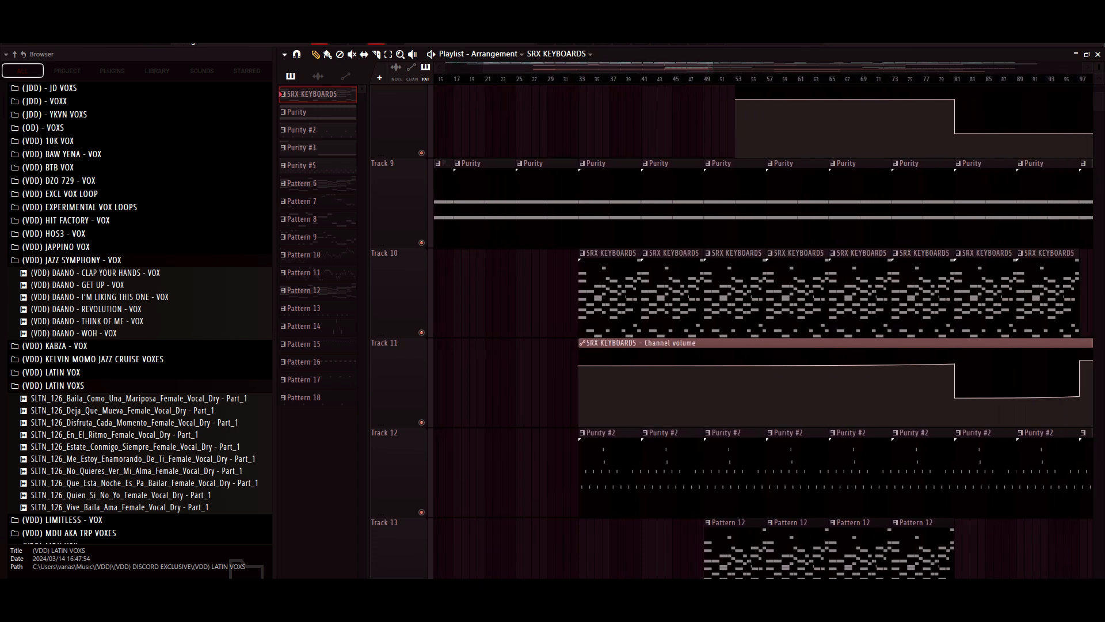
drag(713, 67, 768, 67)
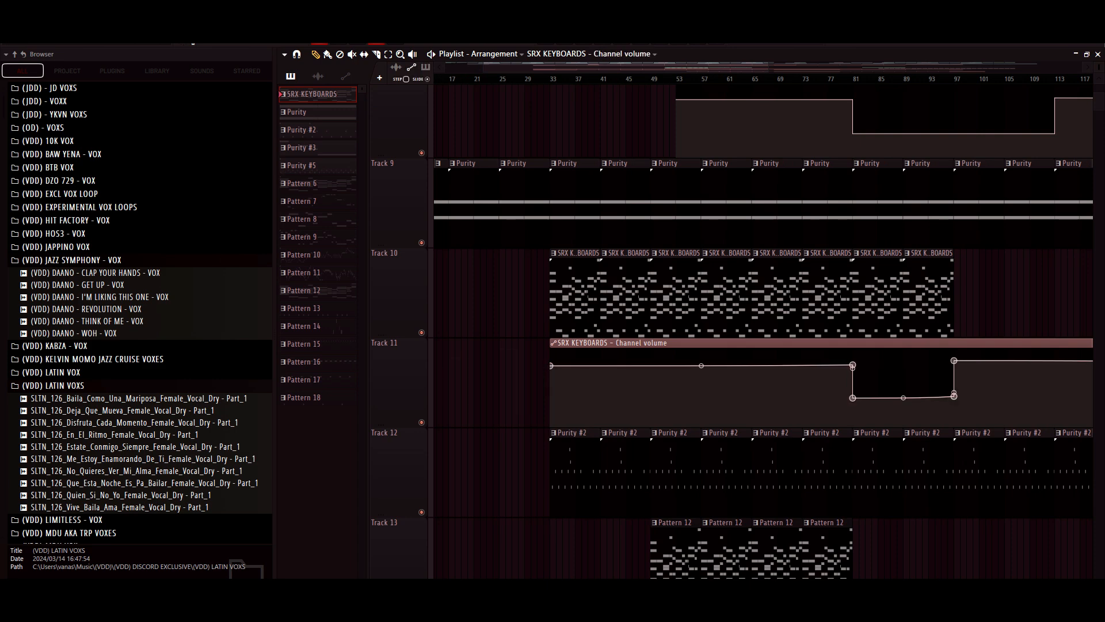
drag(953, 361, 953, 365)
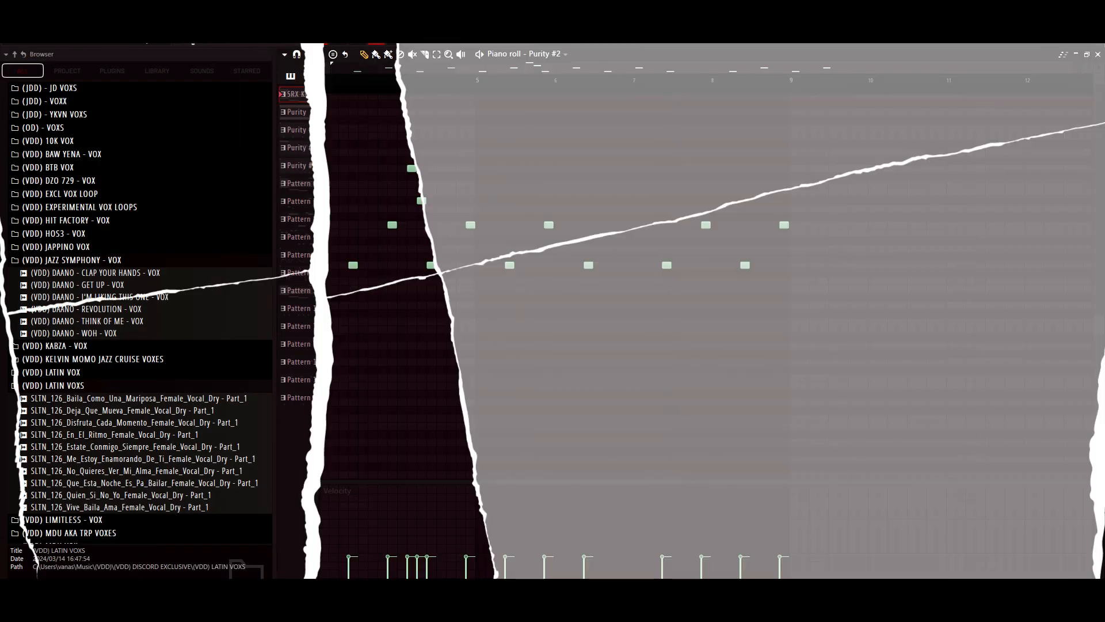
- Open the Purity #2 pattern in the piano roll and play its short notes from the start
scroll(706, 287, left, 1)
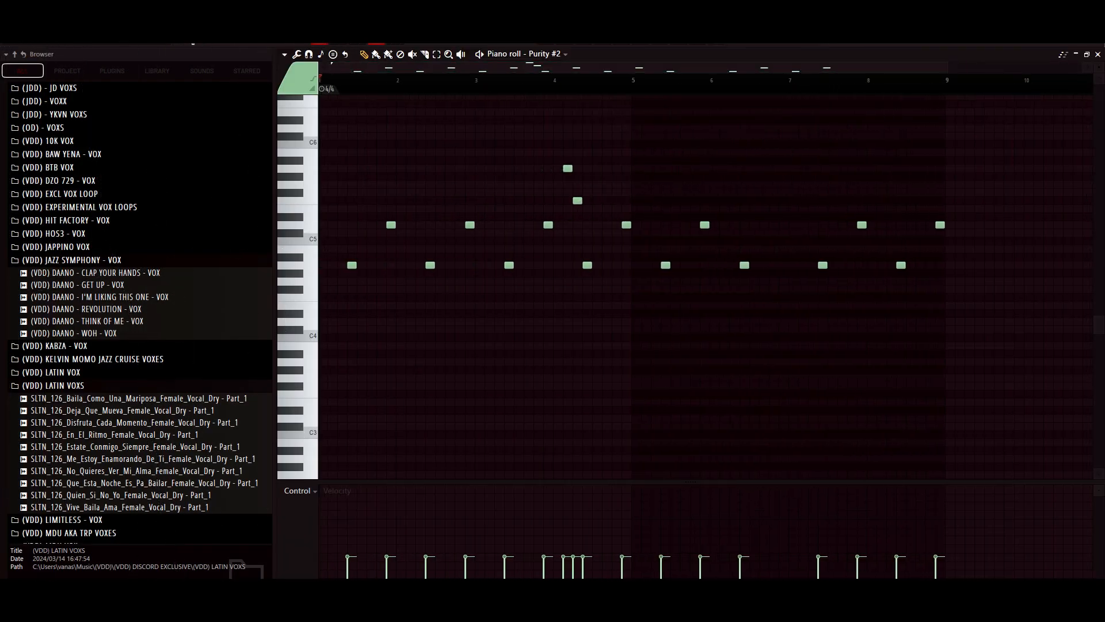
key(F6)
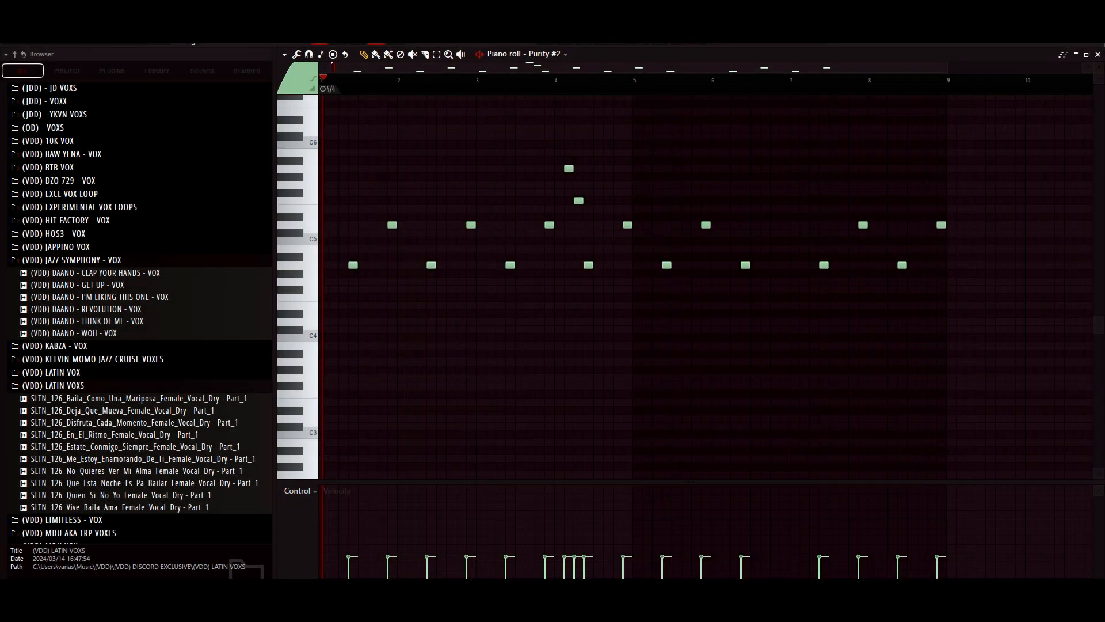
key(space)
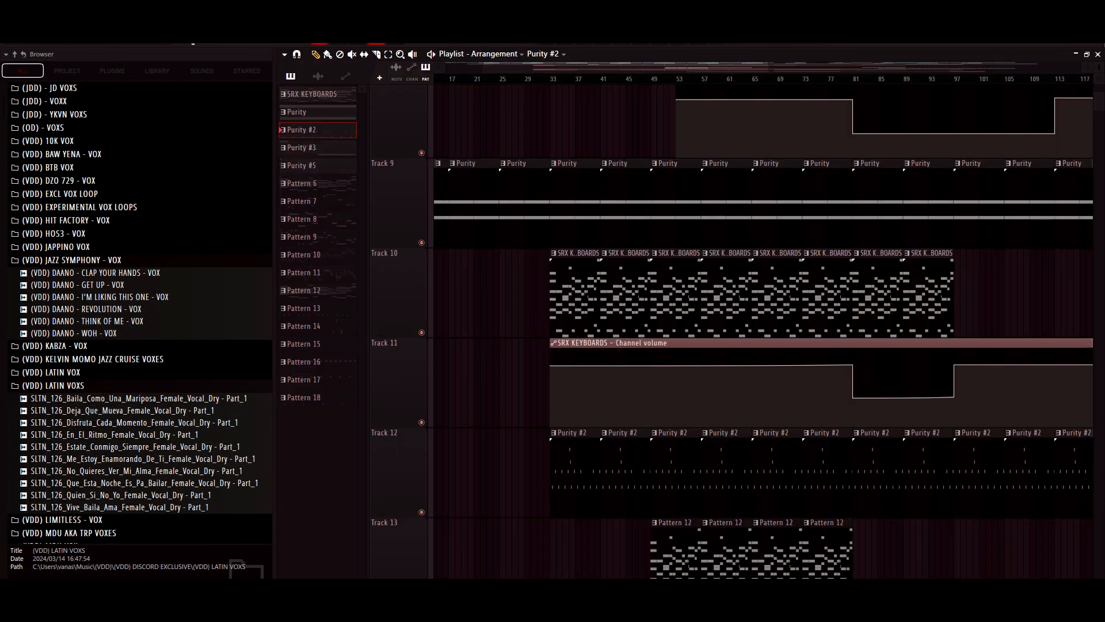
- Select bars 33 to 49 in the playlist and mute the Purity #3 and Purity #5 clips and automation within that range
scroll(759, 331, up, 3)
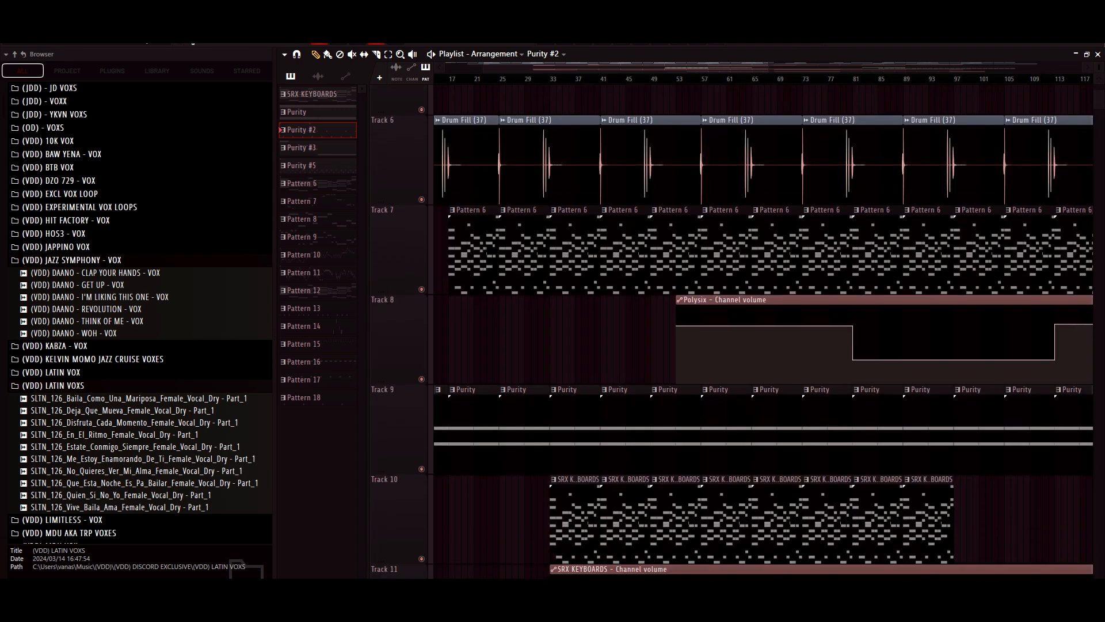
scroll(759, 331, down, 8)
scroll(760, 332, up, 7)
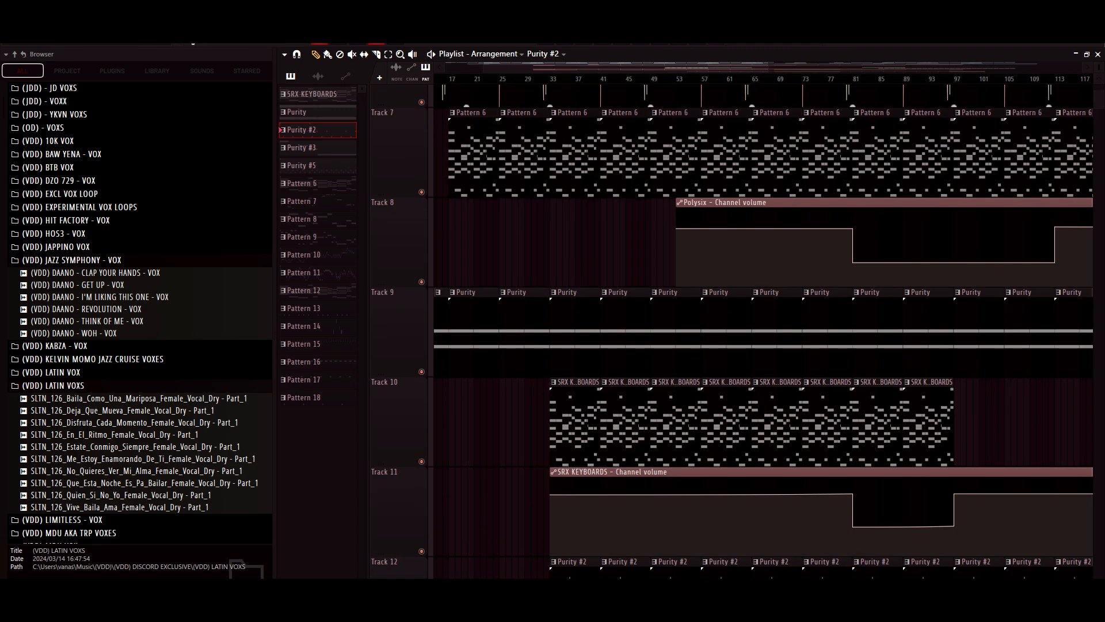
drag(651, 78, 556, 78)
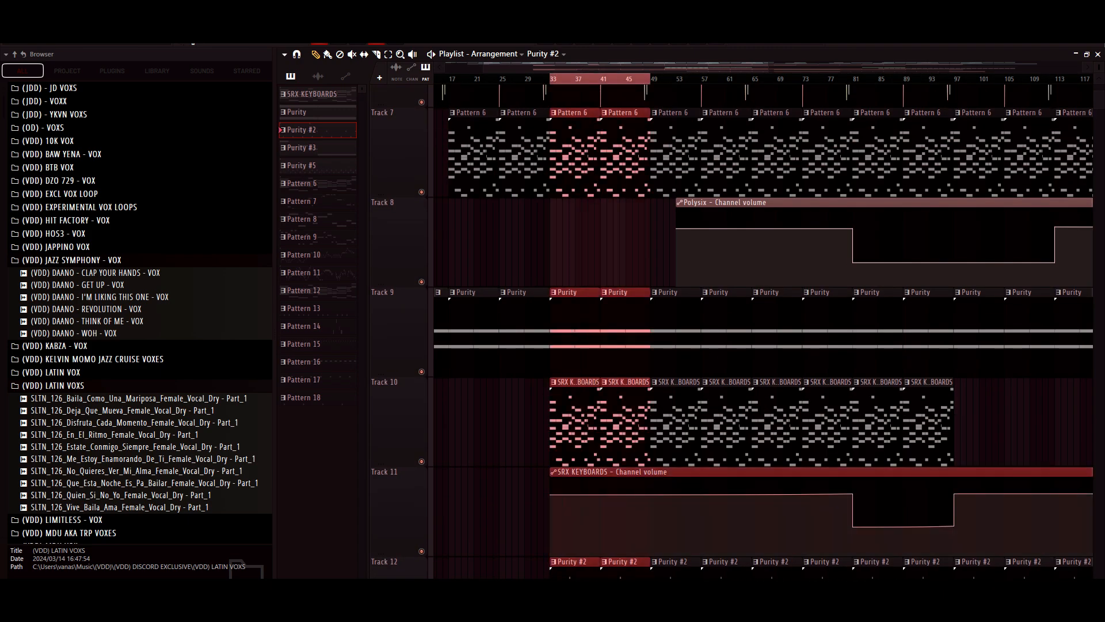
scroll(759, 332, up, 7)
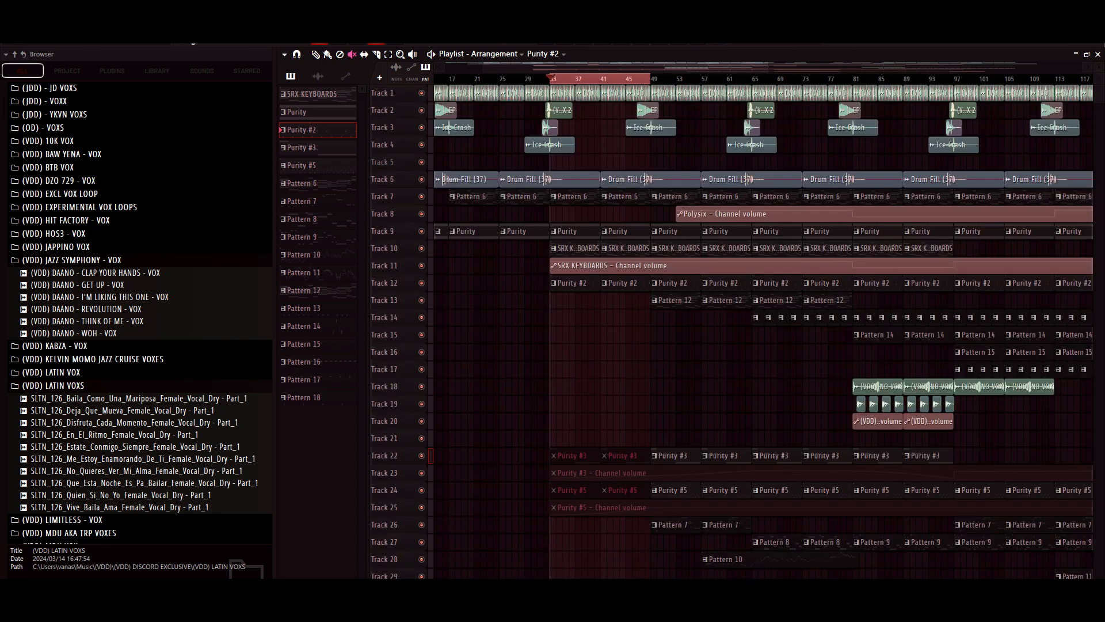
- Play the selected section from bar 33, look over the active tracks and stop playback
key(space)
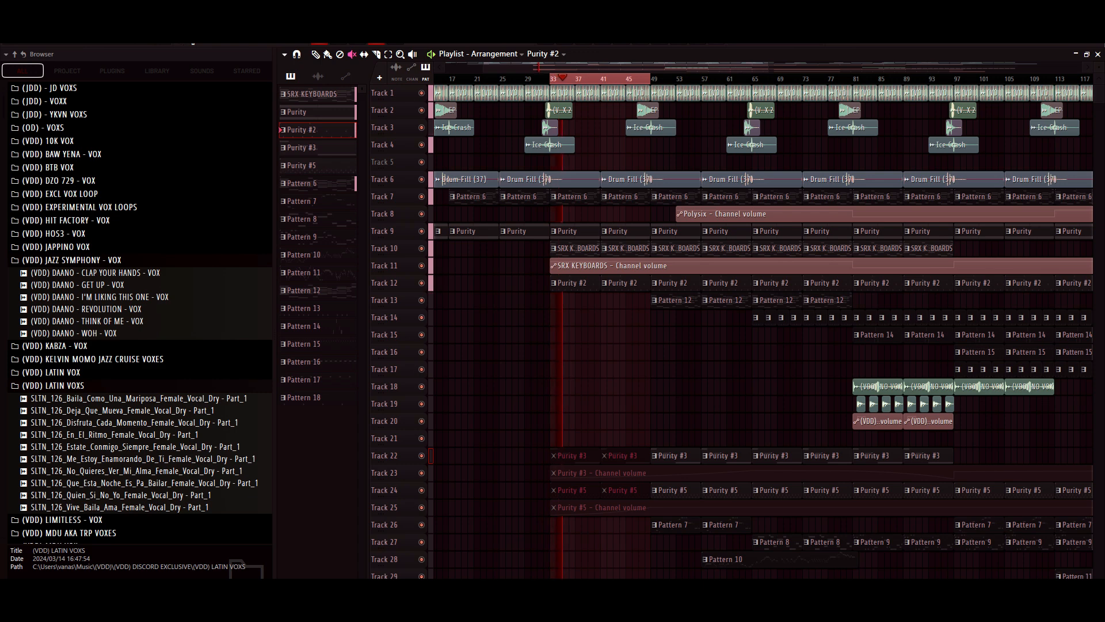
scroll(763, 331, up, 5)
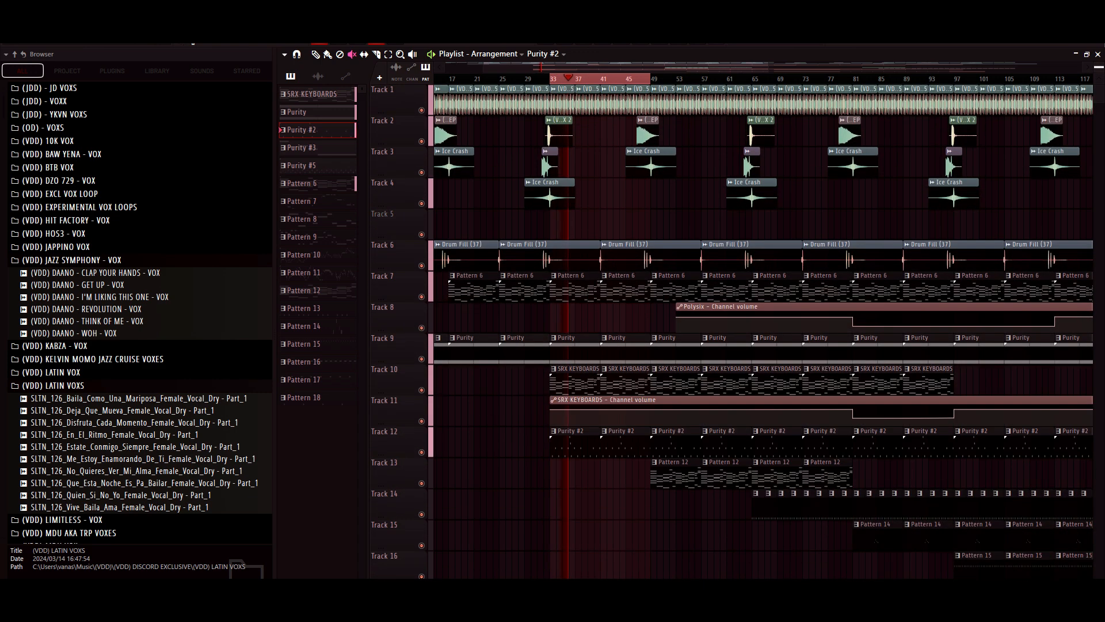
scroll(763, 331, up, 2)
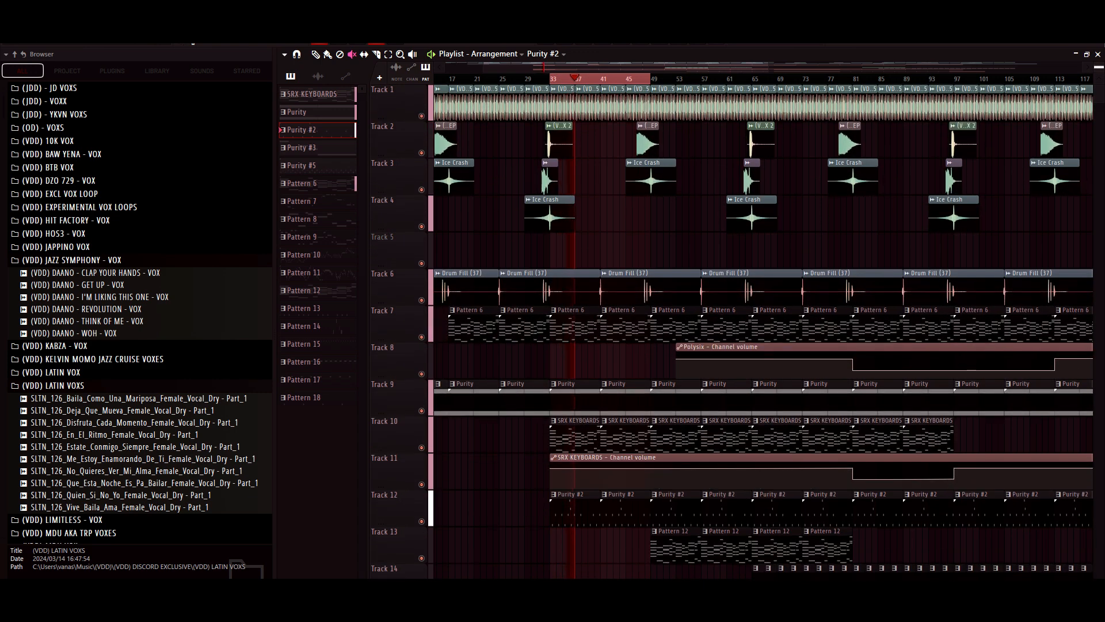
scroll(763, 332, down, 1)
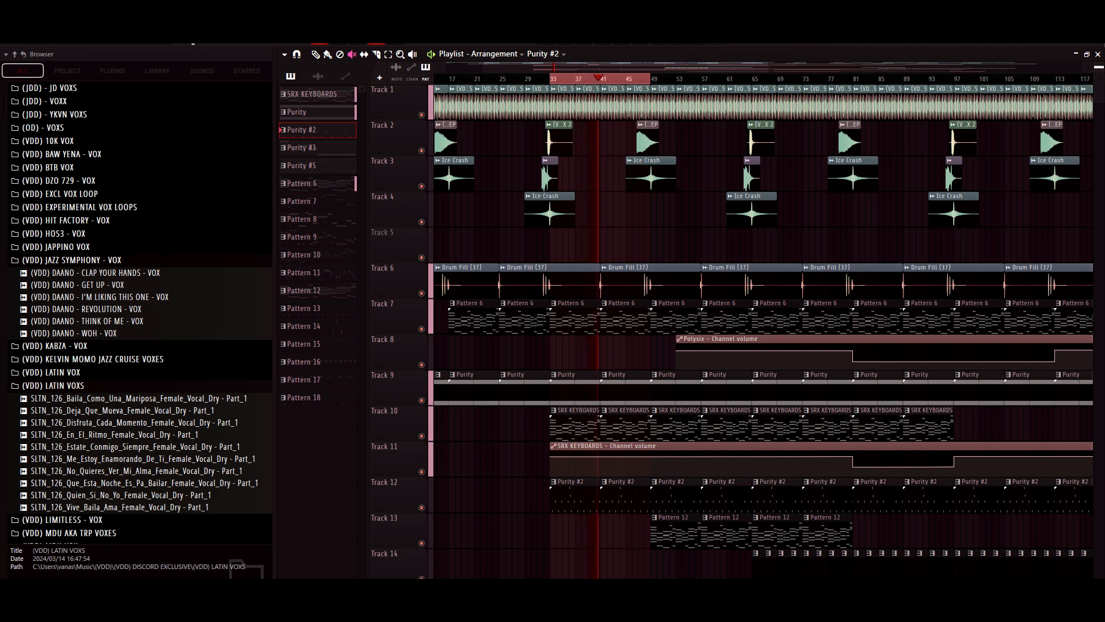
key(space)
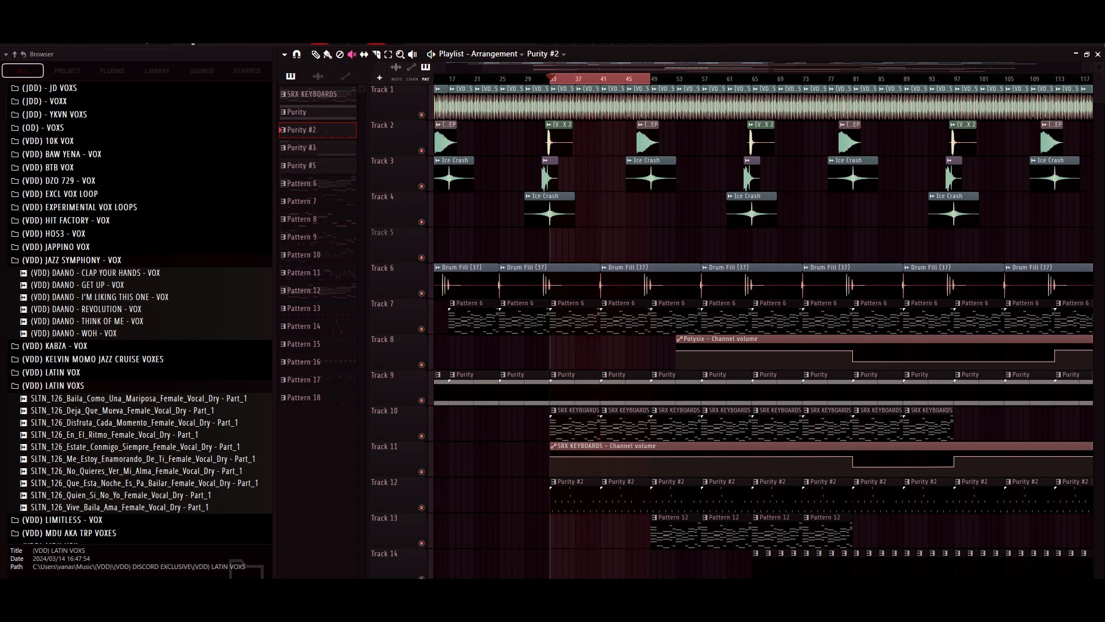
- Open the Purity #3 pattern in the piano roll, check which preset its channel uses, and close the instrument and channel rack
scroll(759, 328, down, 6)
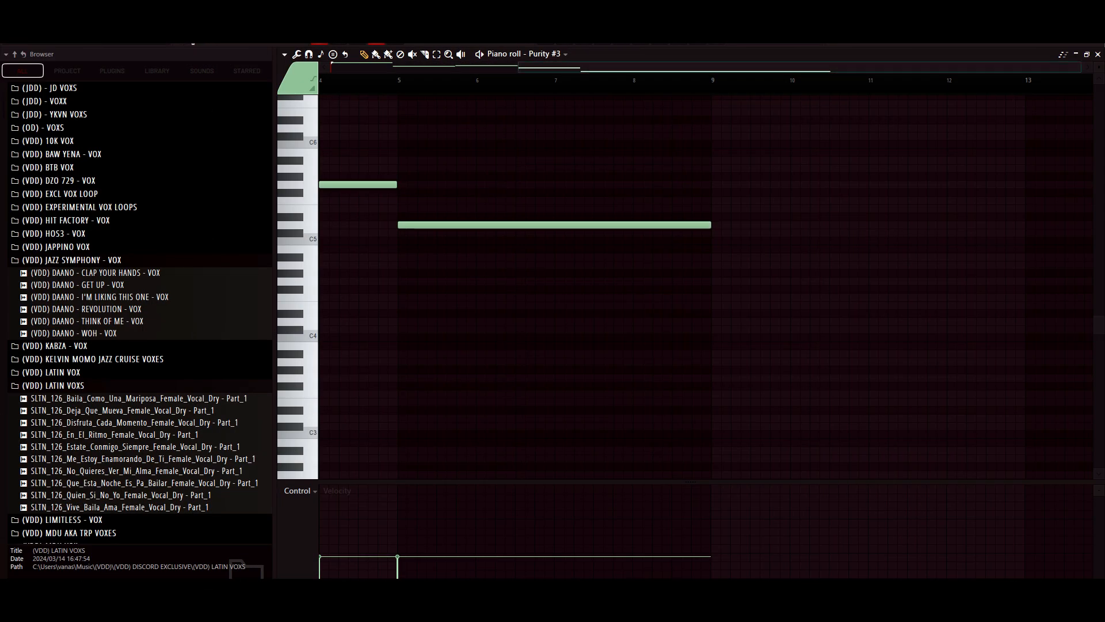
scroll(705, 287, left, 3)
key(F6)
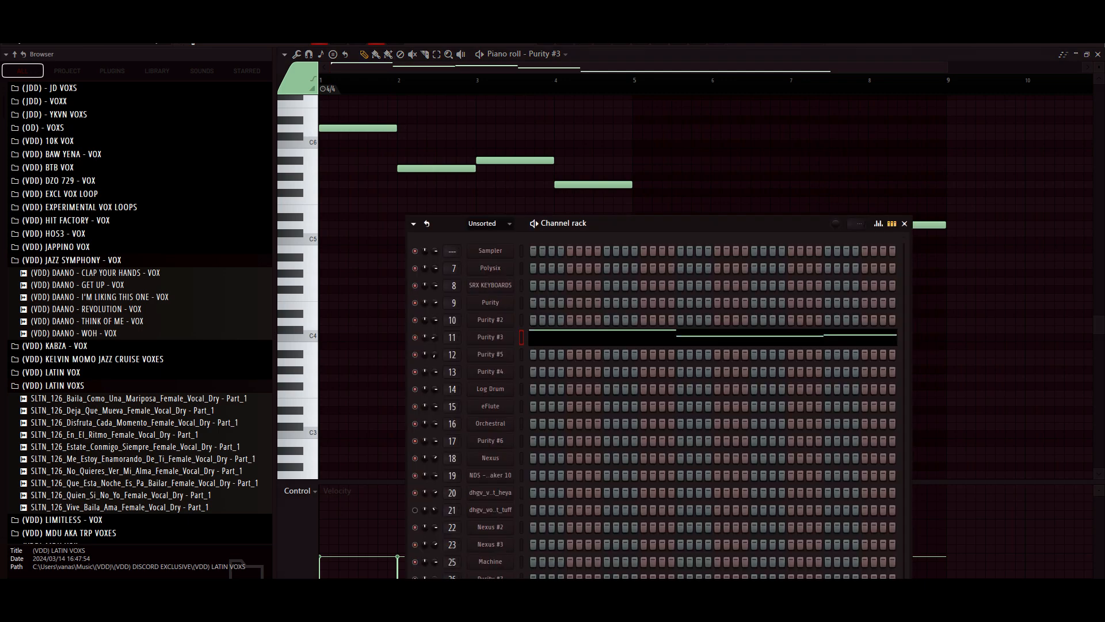
click(490, 337)
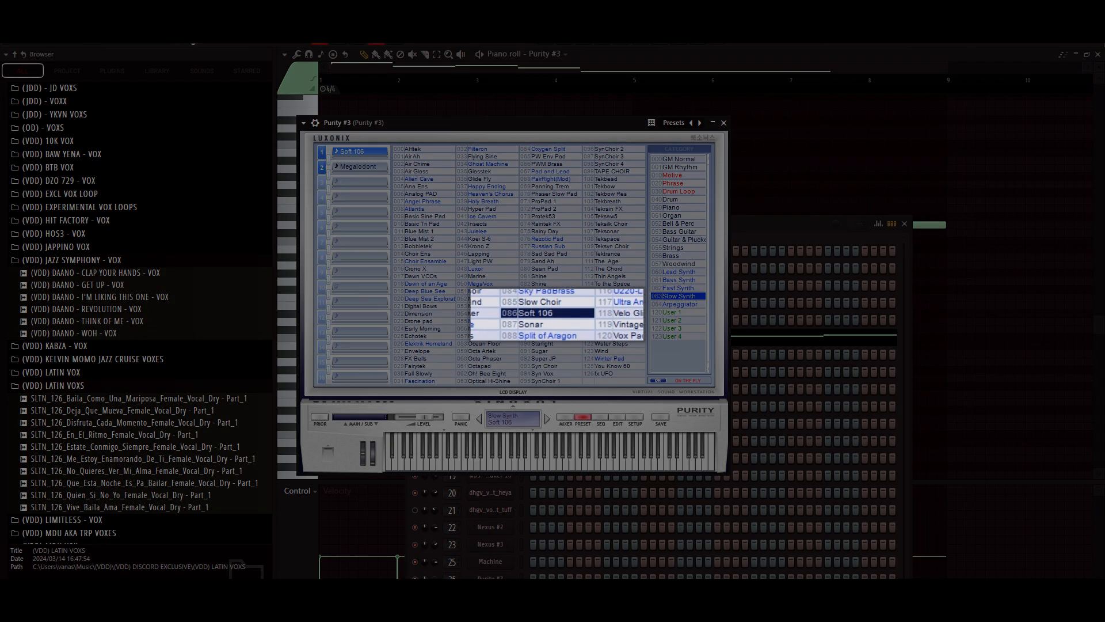
click(724, 122)
key(F6)
scroll(706, 286, up, 3)
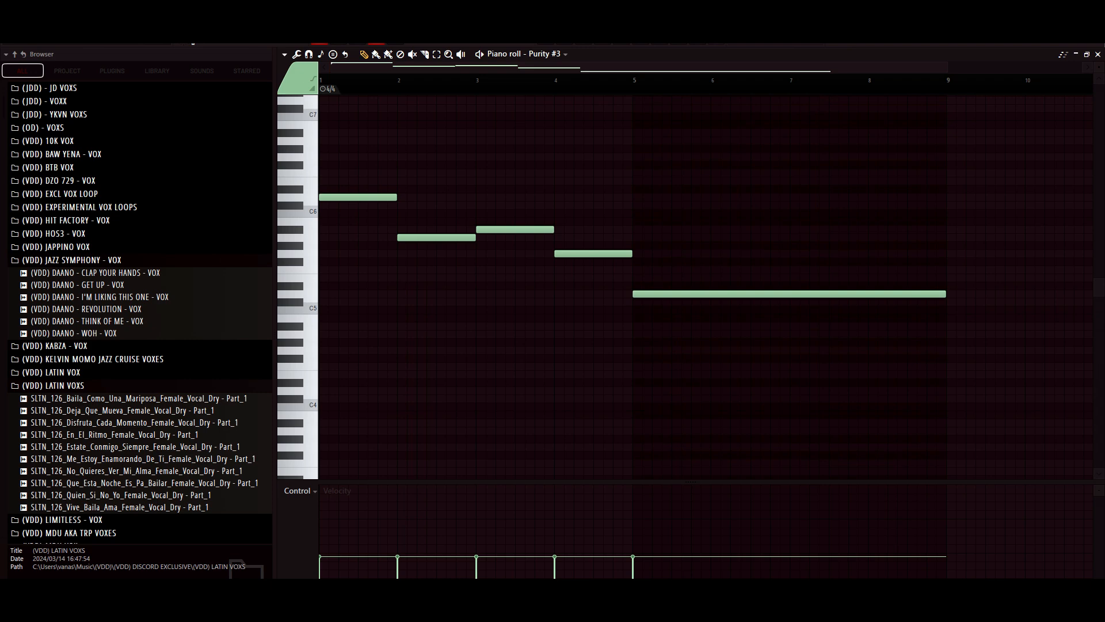
- Play the Purity #3 melody in the piano roll, stop it, and examine its channel volume automation on Track 23 of the playlist
key(space)
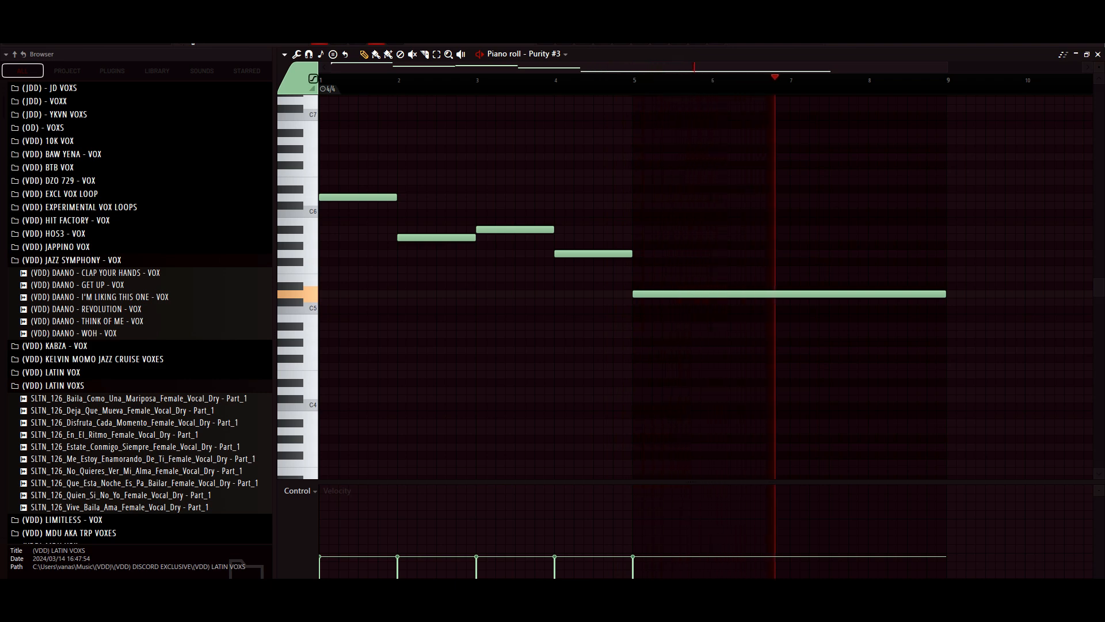
key(space)
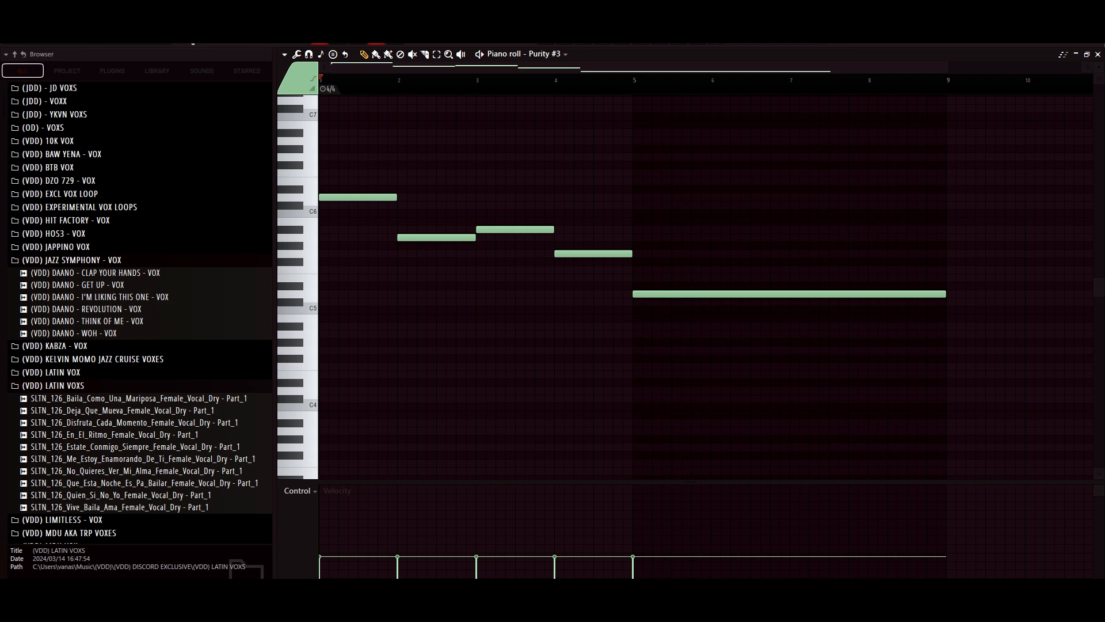
key(F5)
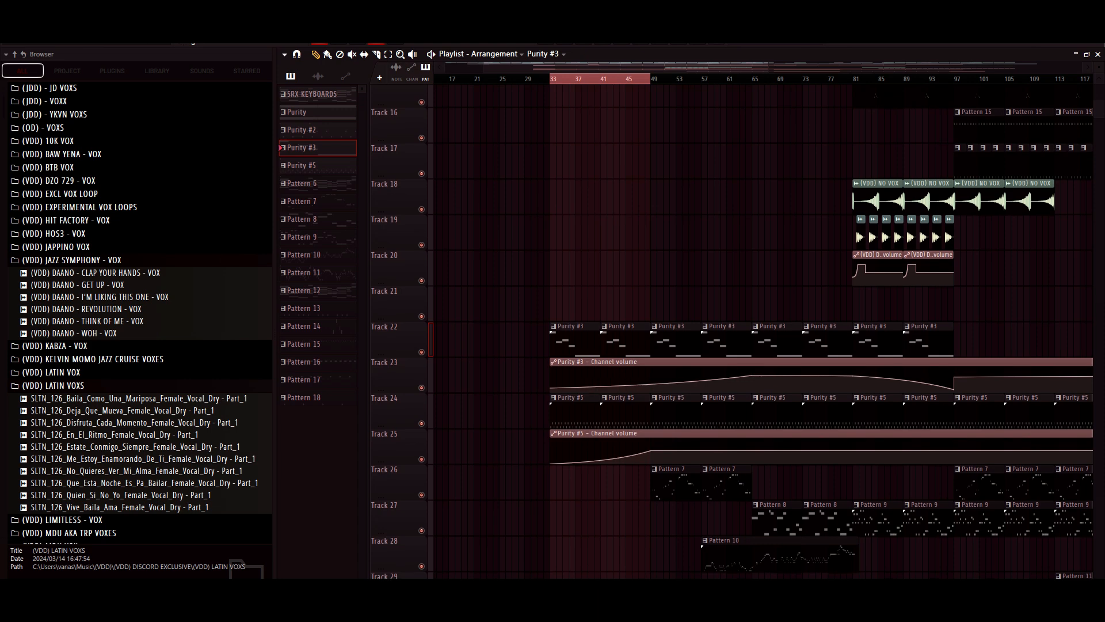
scroll(763, 328, down, 2)
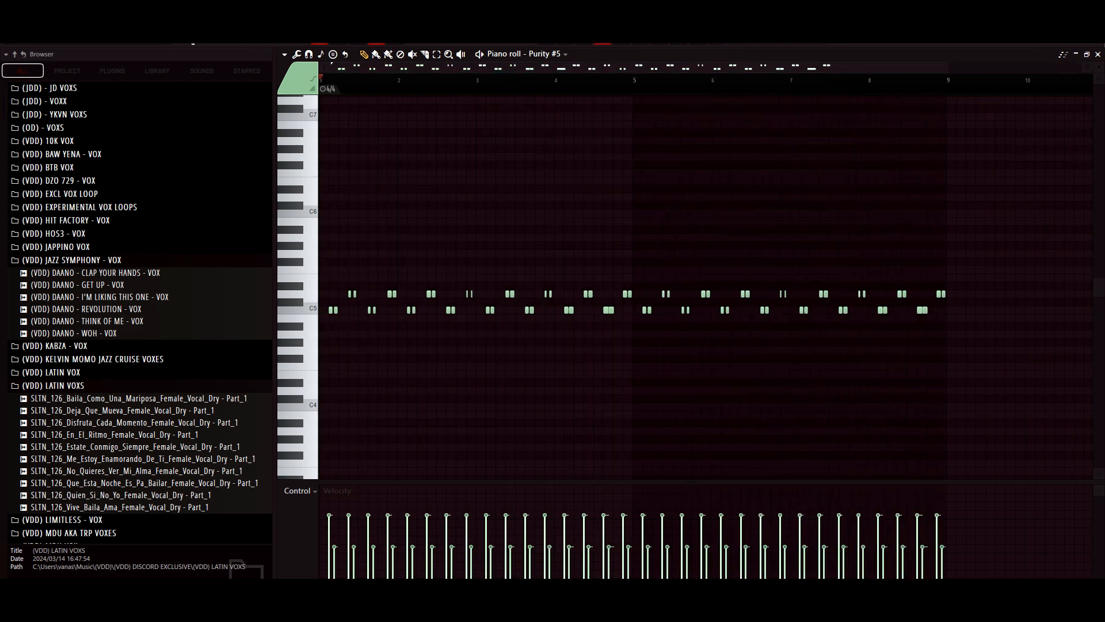
- Check which preset the Purity #5 channel uses and return to the playlist to examine its clips and volume automation on Tracks 24 and 25
key(F6)
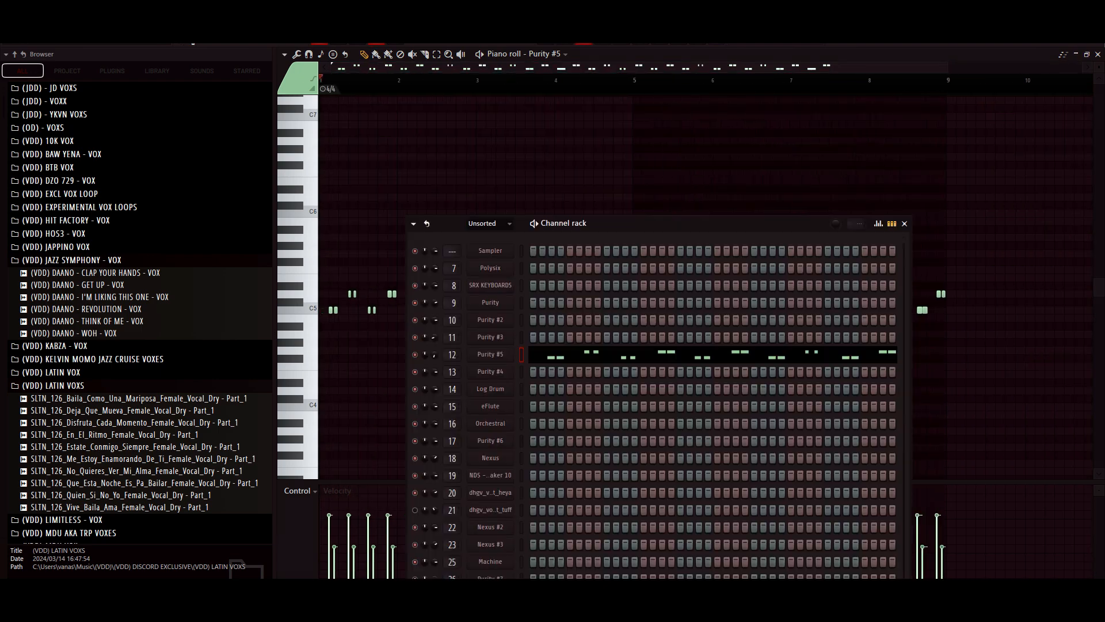
click(490, 355)
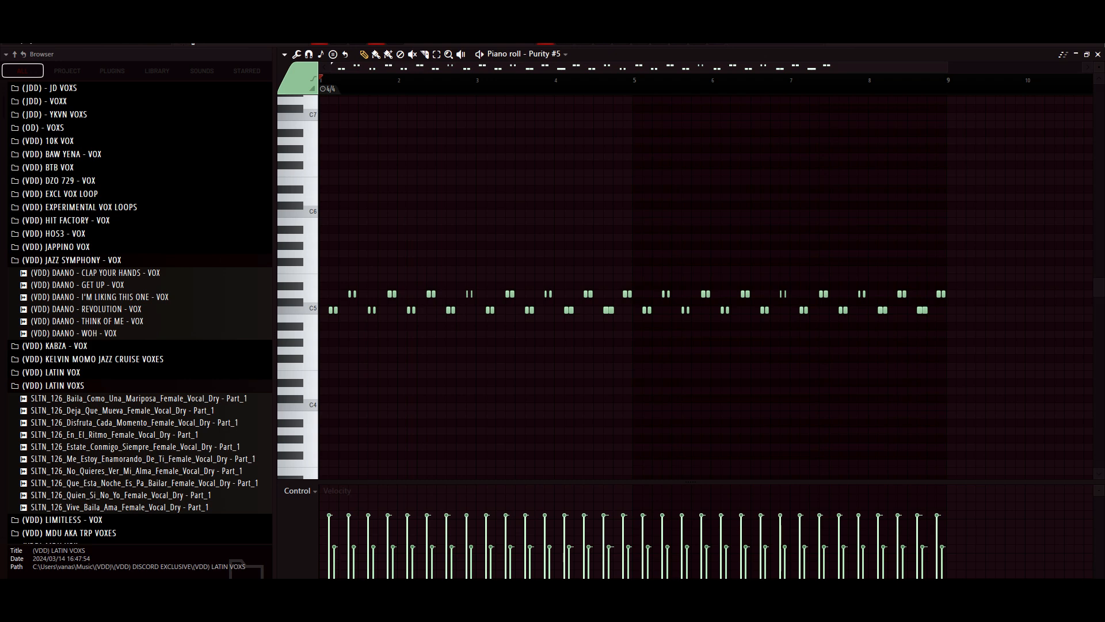
key(F5)
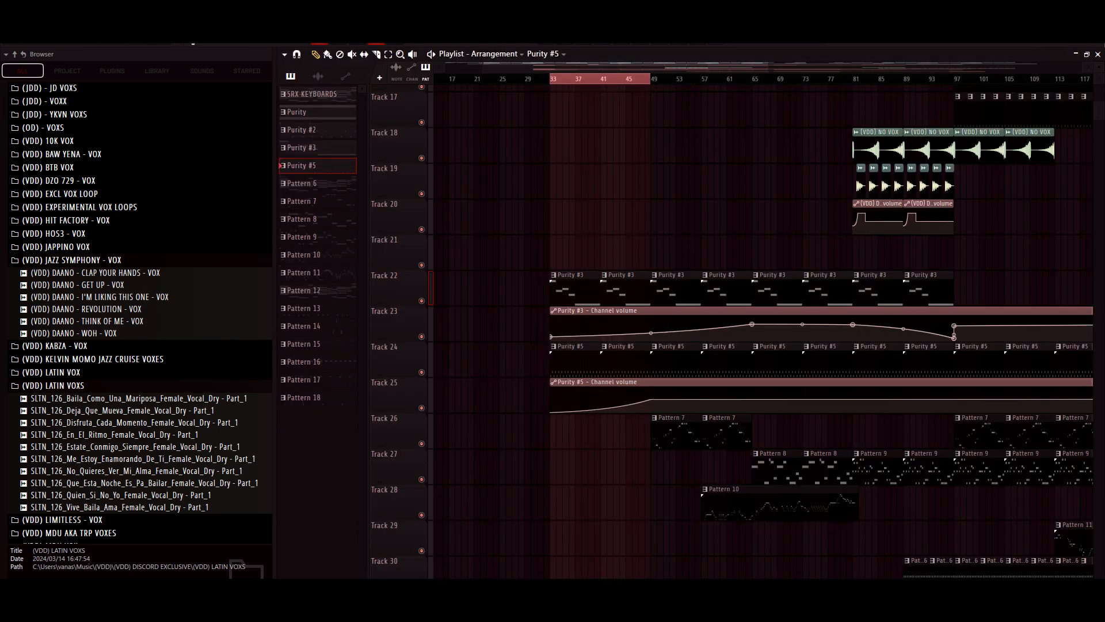
scroll(748, 397, up, 9)
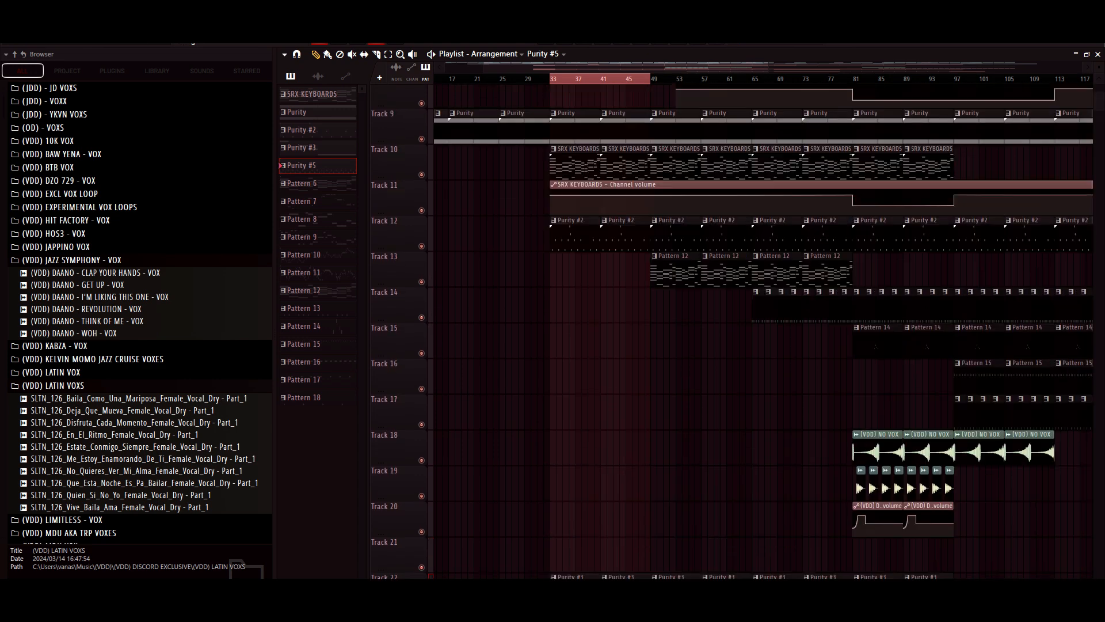
scroll(748, 331, down, 5)
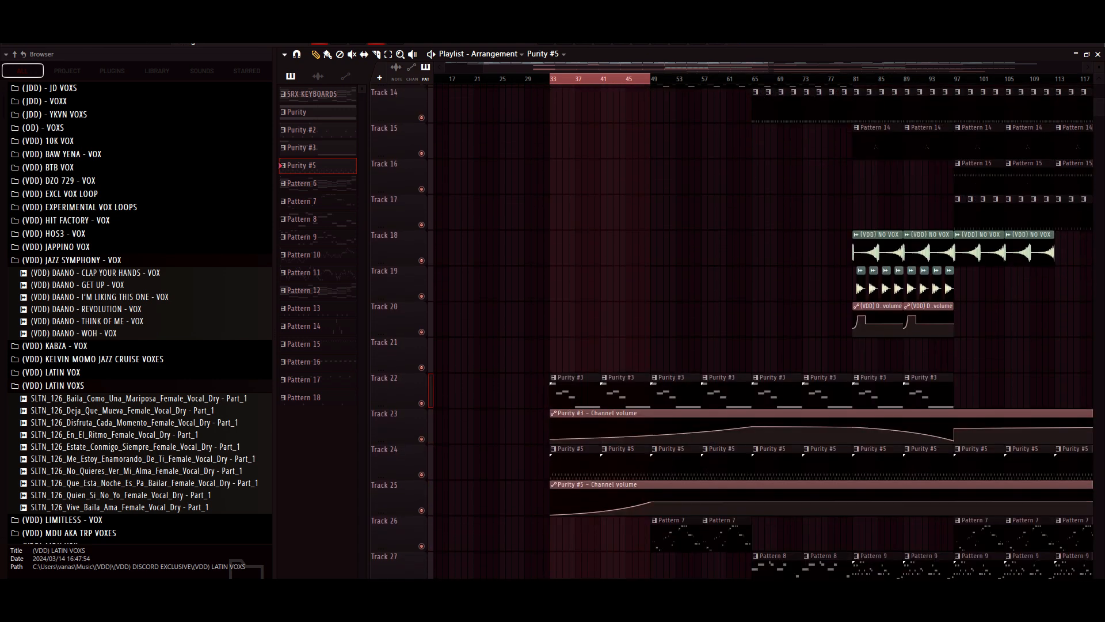
- Select bars 49 to 57, mute the first Pattern 12 clip on Track 13, and play the section while examining the tracks
drag(651, 79, 707, 79)
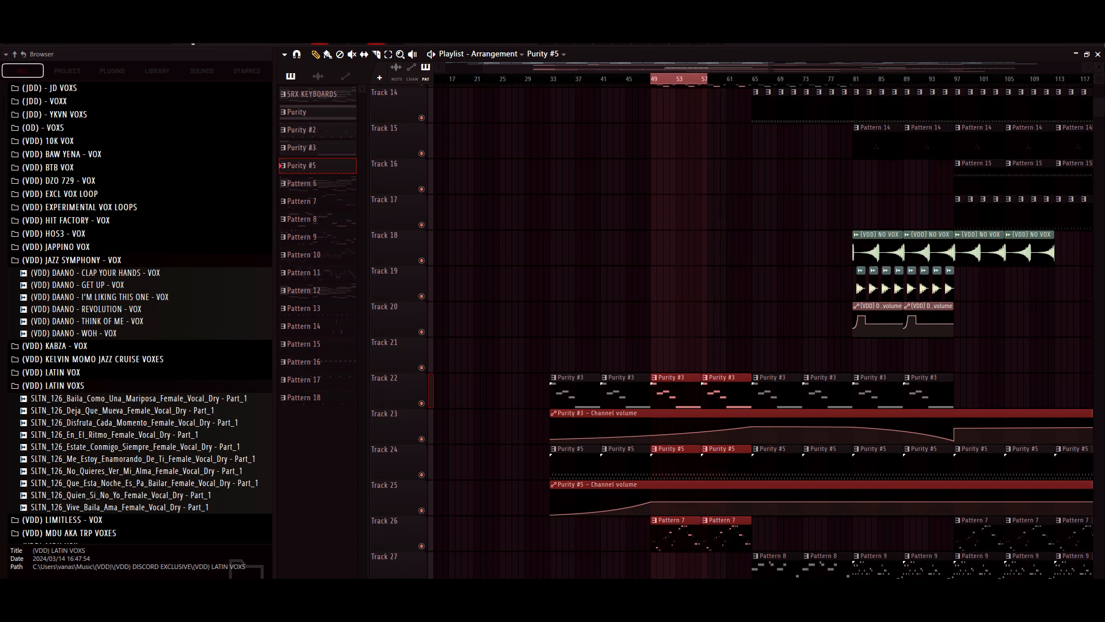
scroll(749, 331, up, 10)
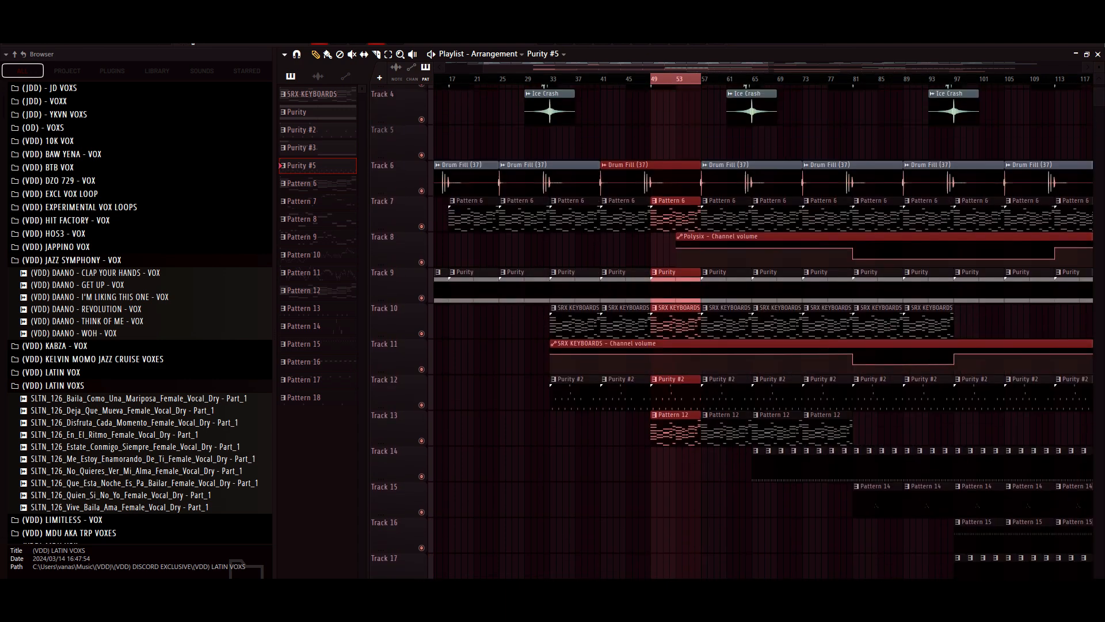
scroll(748, 331, up, 3)
scroll(748, 331, down, 3)
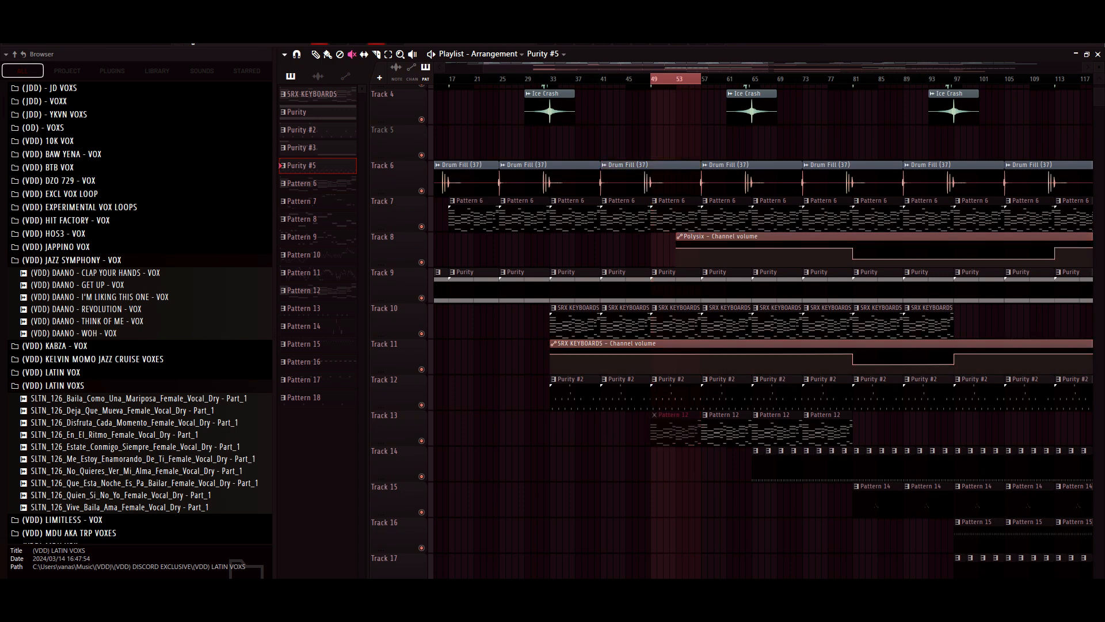
scroll(748, 331, down, 6)
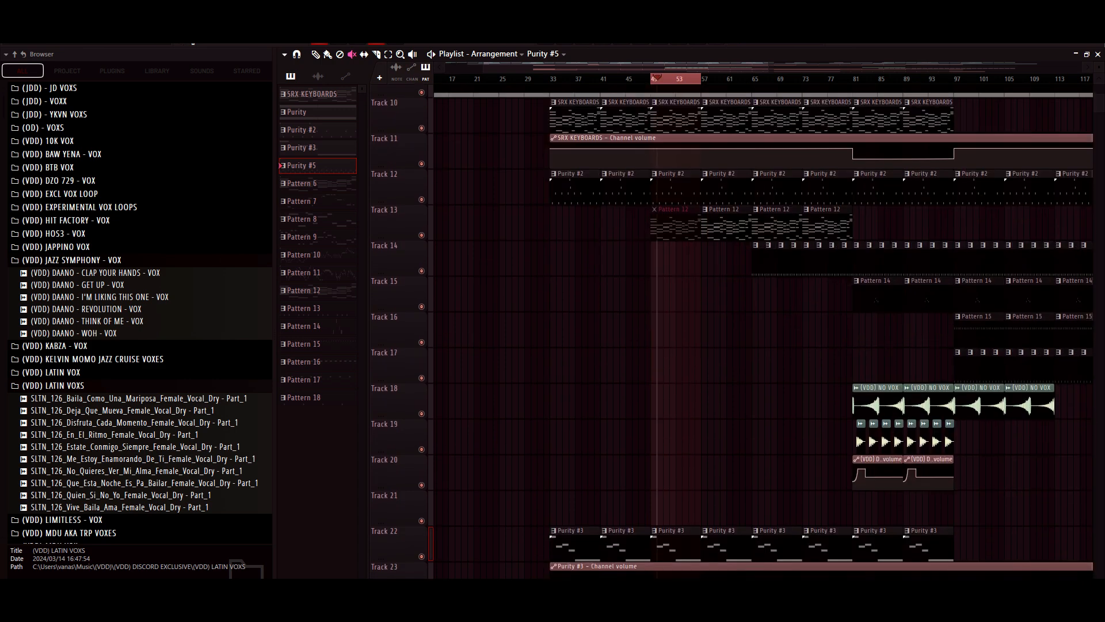
scroll(748, 331, down, 3)
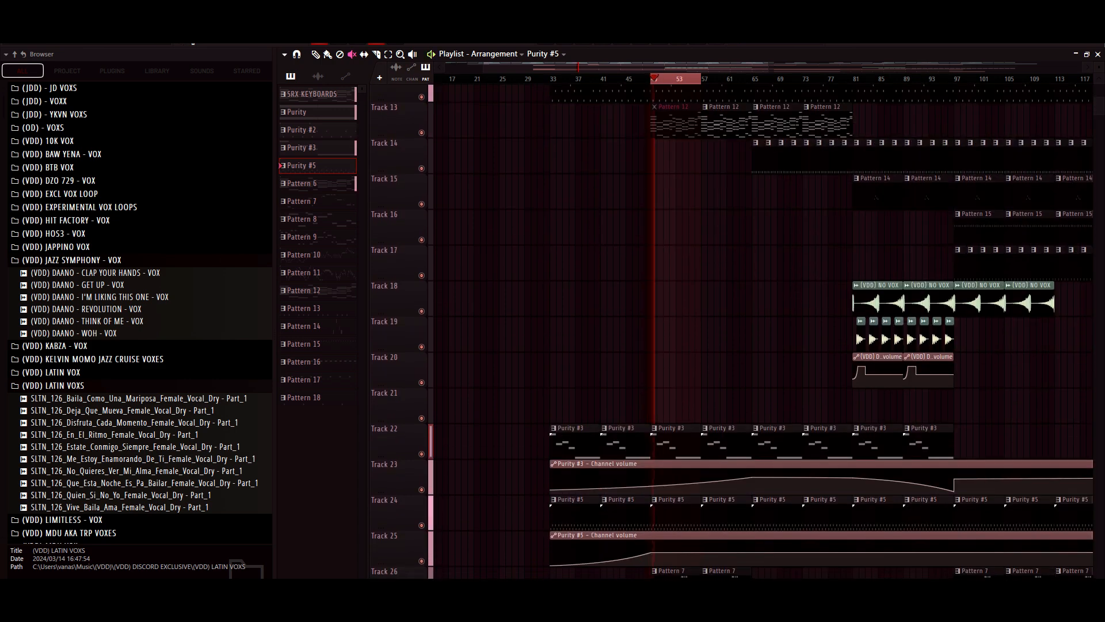
scroll(748, 331, down, 1)
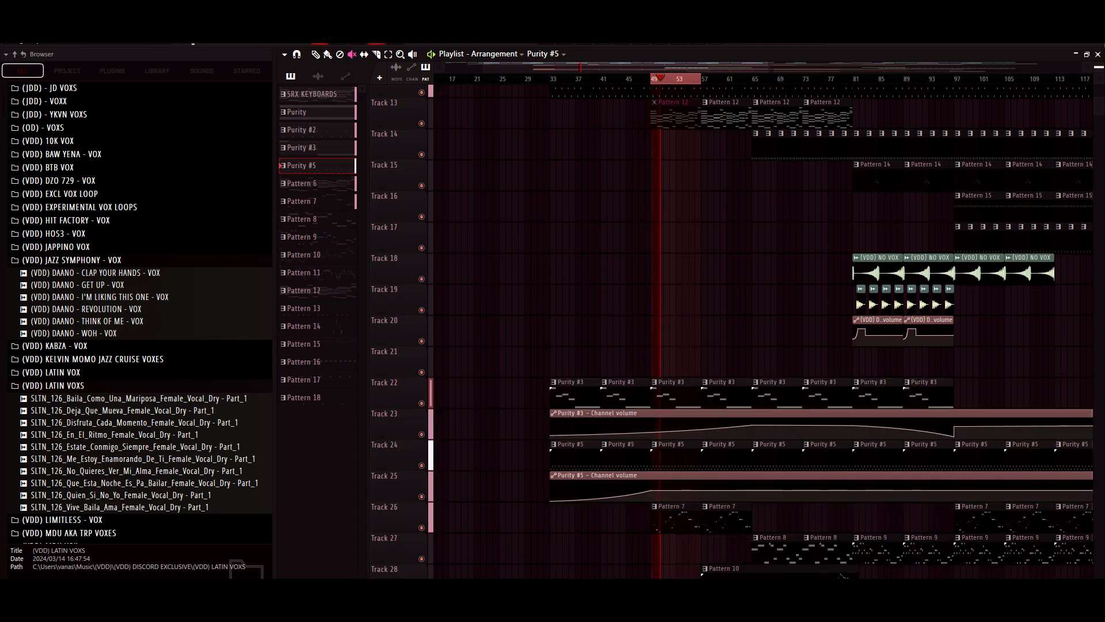
- Stop playback, mute Track 26, and replay the section from bar 49 without the Pattern 7 melody before stopping it
key(space)
click(421, 527)
key(space)
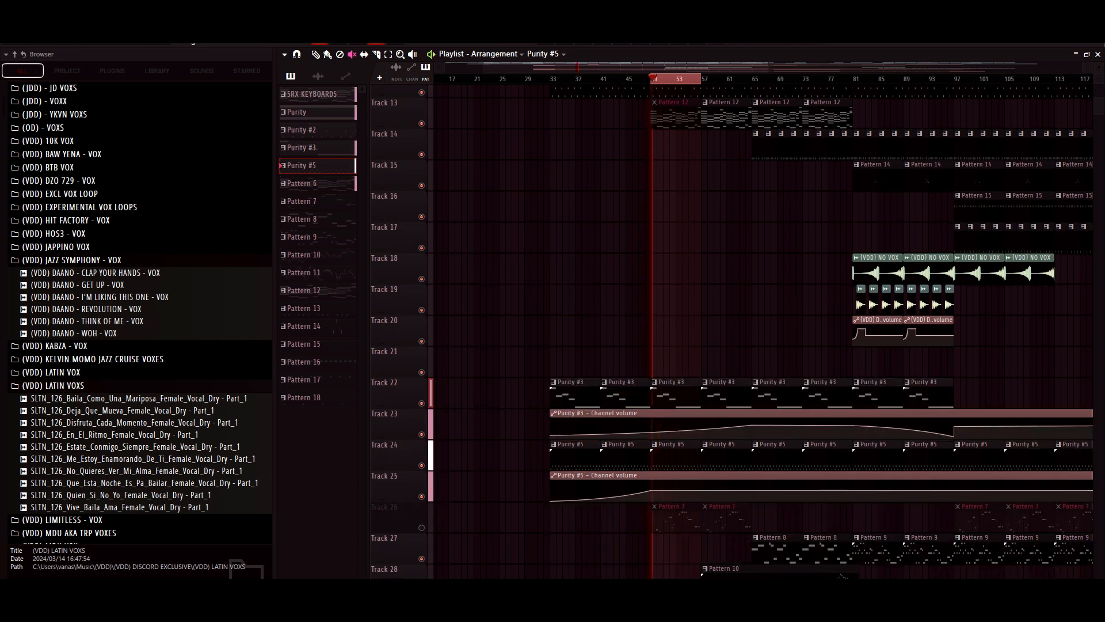
scroll(748, 330, up, 1)
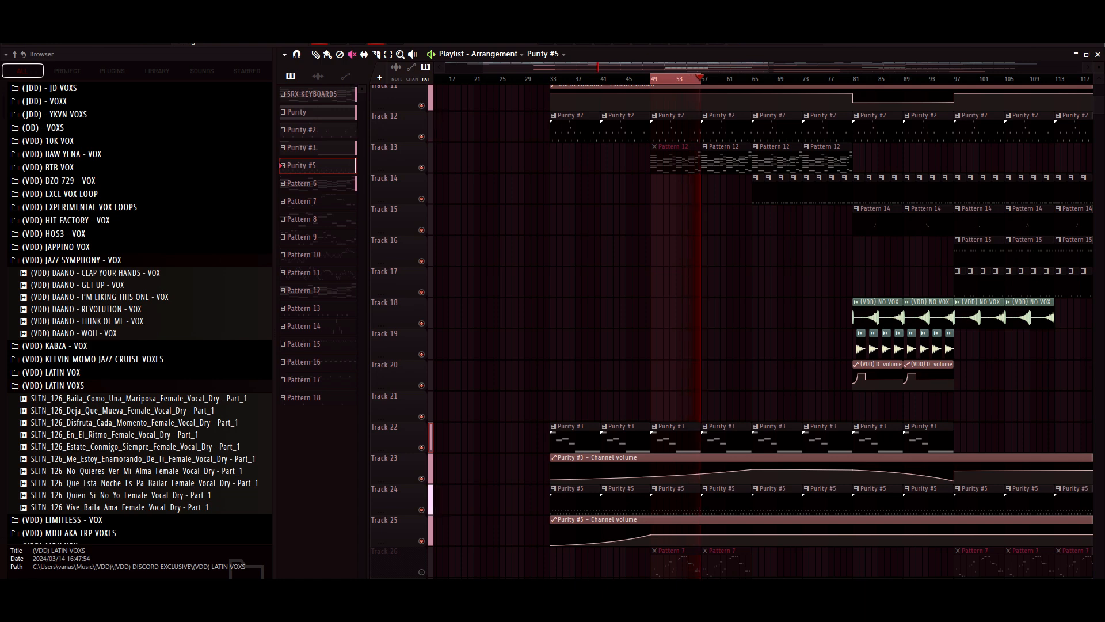
key(space)
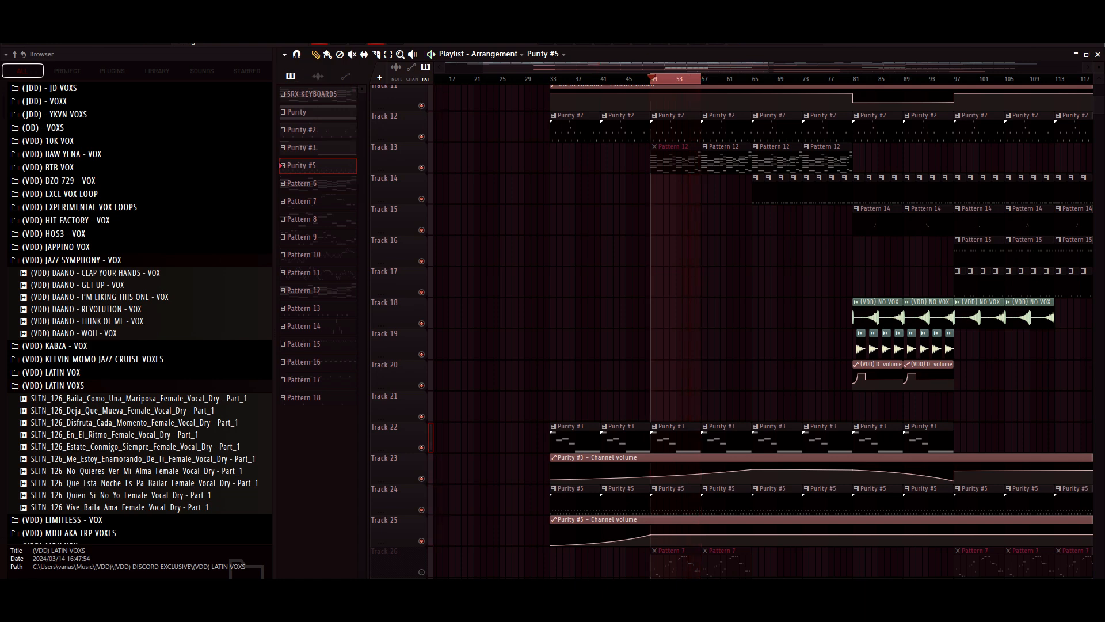
- Unmute Track 26 and the Pattern 12 clips on Track 13, and extend the selection to bars 49 to 65
click(421, 572)
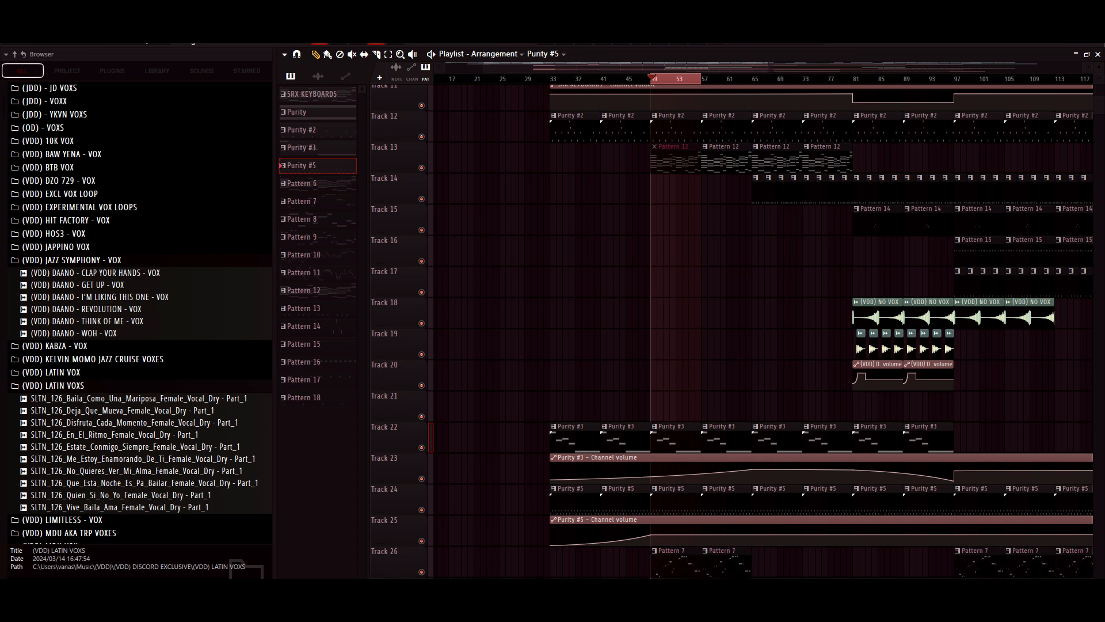
click(421, 168)
drag(651, 79, 739, 79)
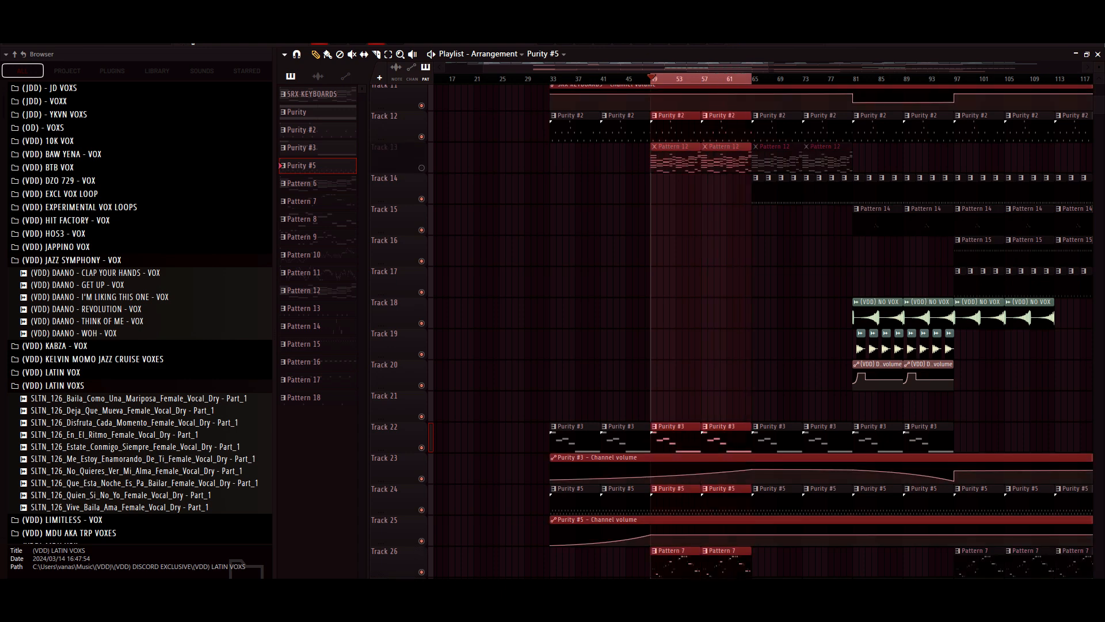
click(422, 168)
key(ctrl+z)
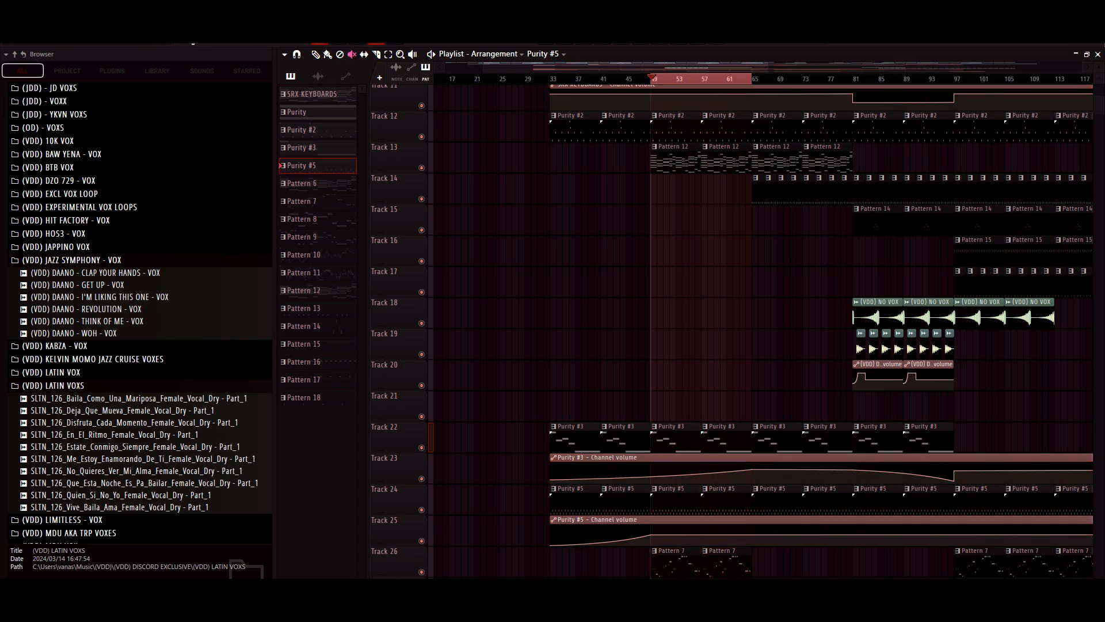
- Open Pattern 12 in the piano roll, check which preset its Nexus channel uses, and play the chords
scroll(953, 561, up, 3)
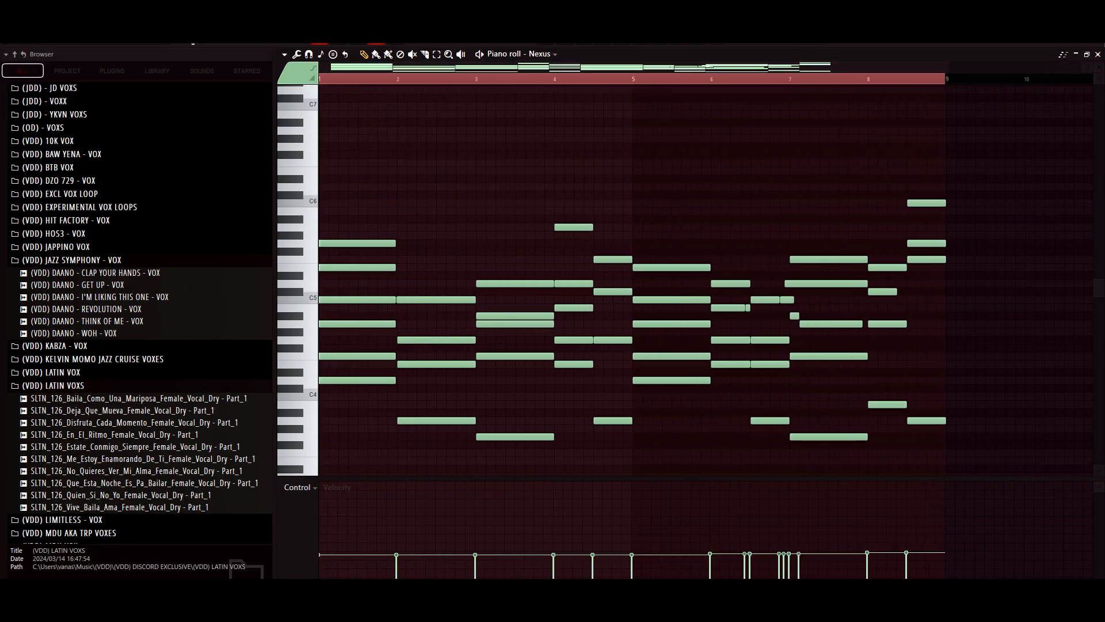
key(F6)
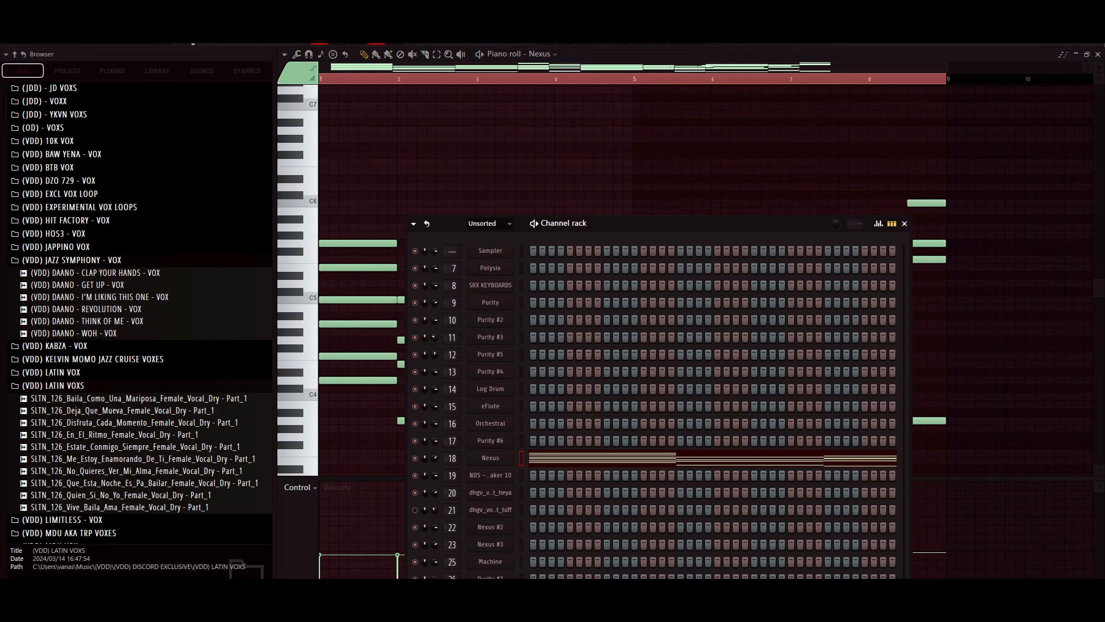
click(490, 458)
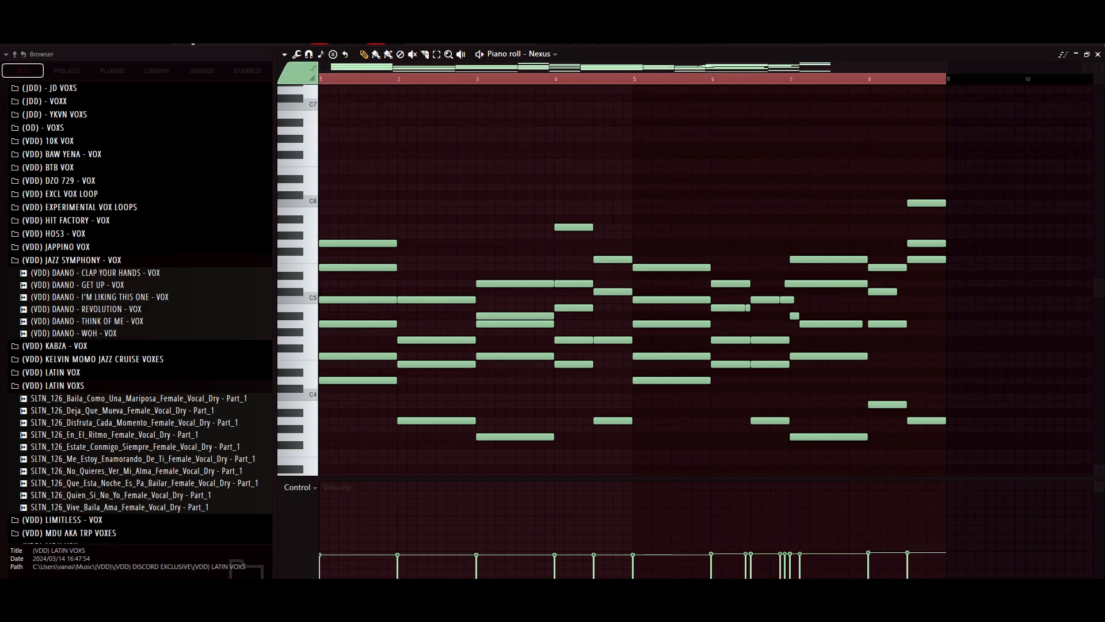
scroll(633, 282, down, 3)
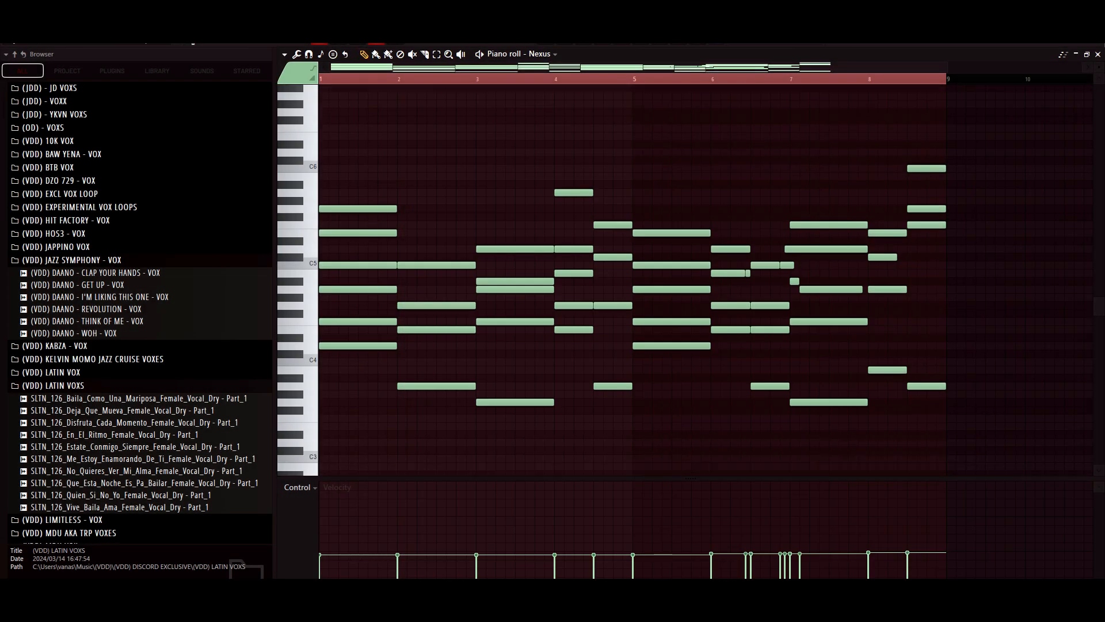
key(space)
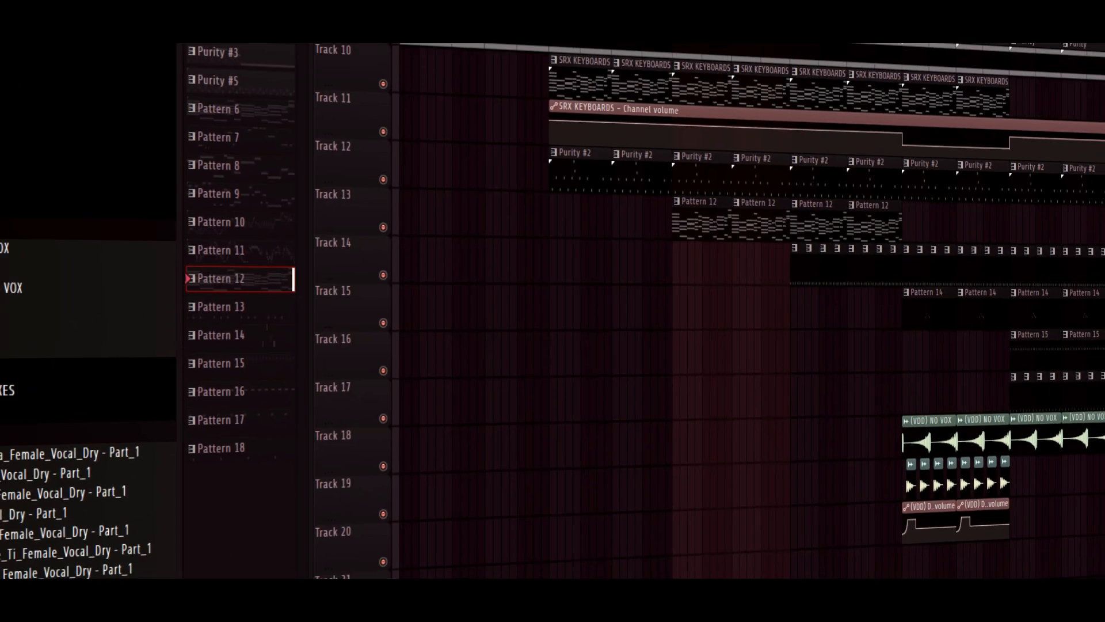
- Open Pattern 7 from Track 26, check its Purity #4 preset, and play the melody from the start in the piano roll
scroll(732, 331, down, 4)
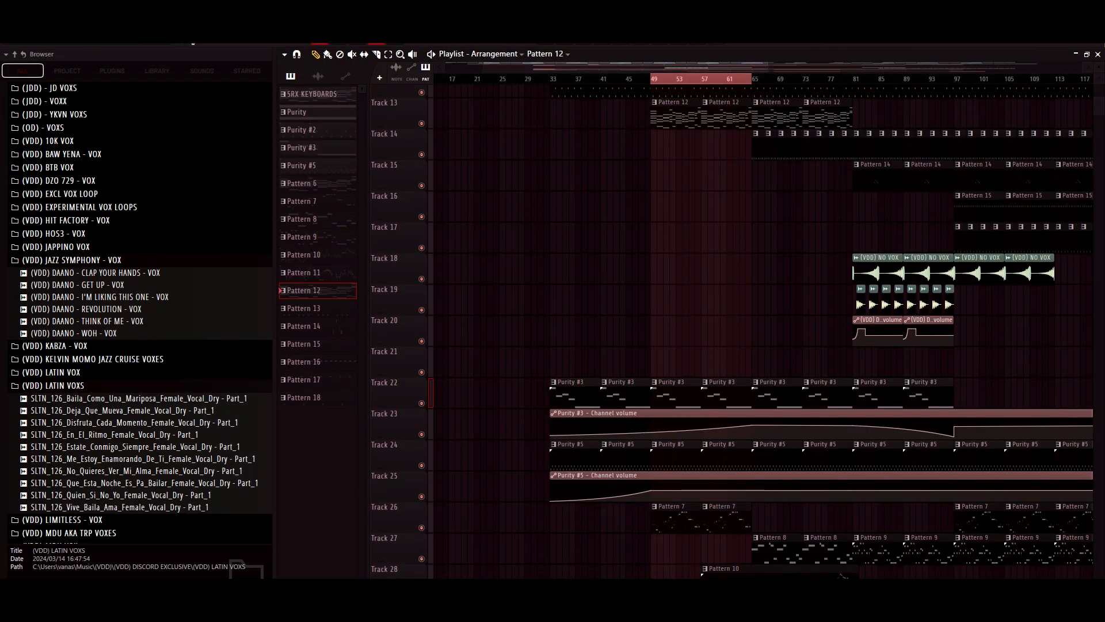
double_click(676, 520)
key(F6)
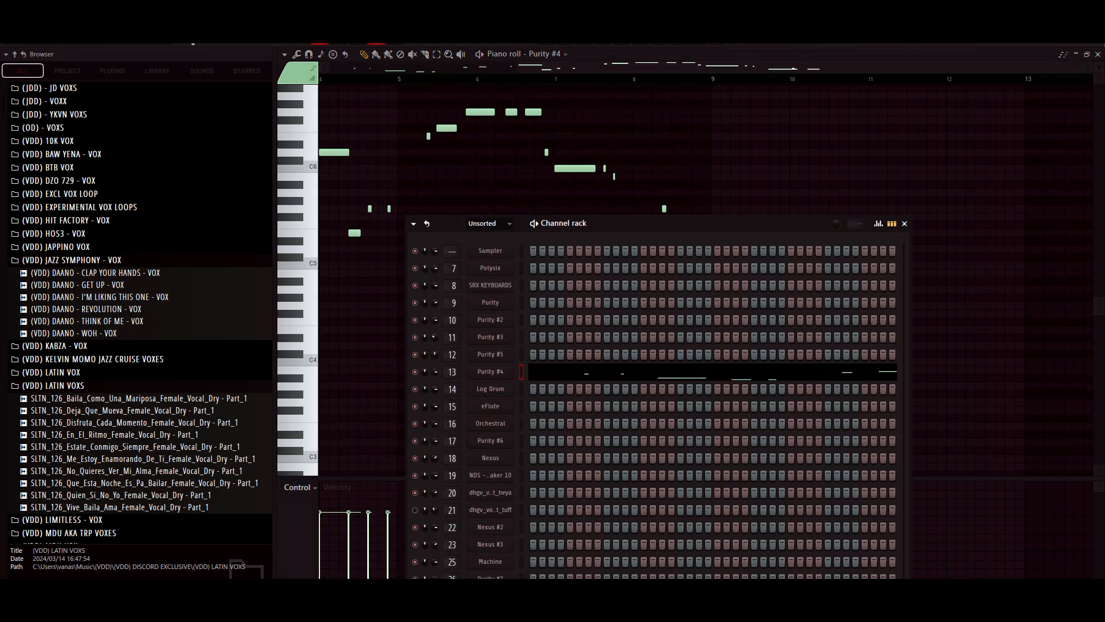
click(490, 371)
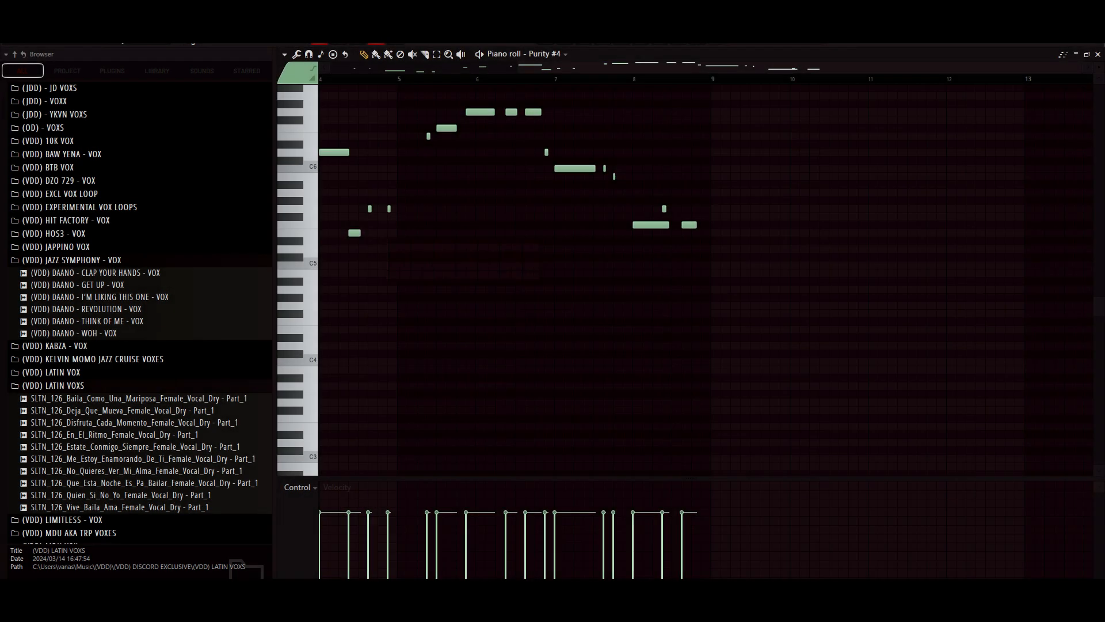
drag(536, 67, 347, 67)
scroll(705, 279, up, 2)
key(space)
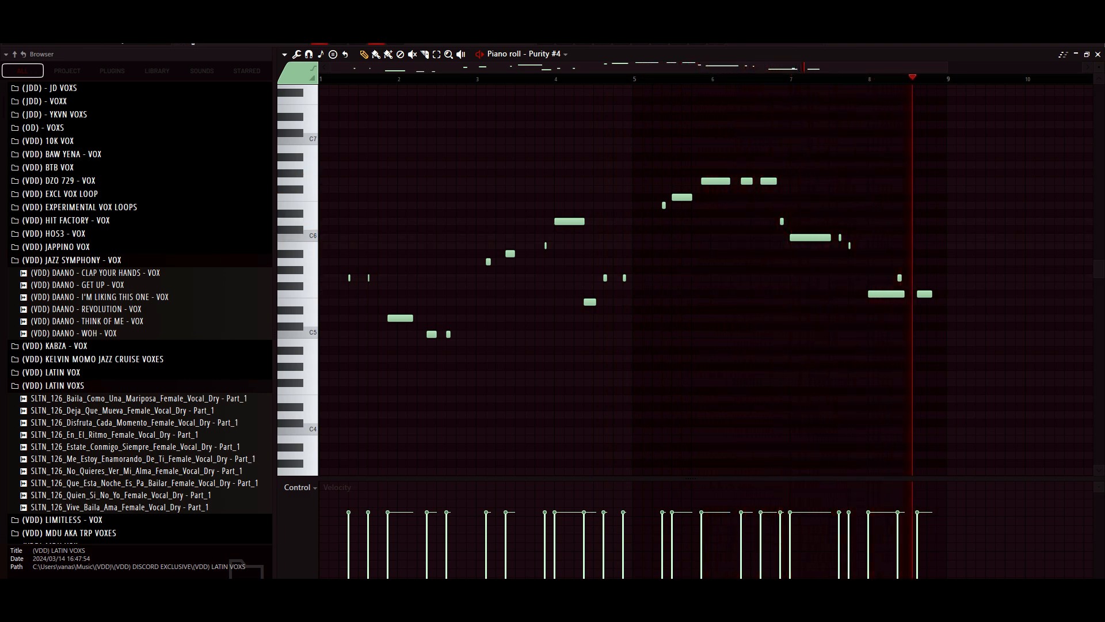
key(space)
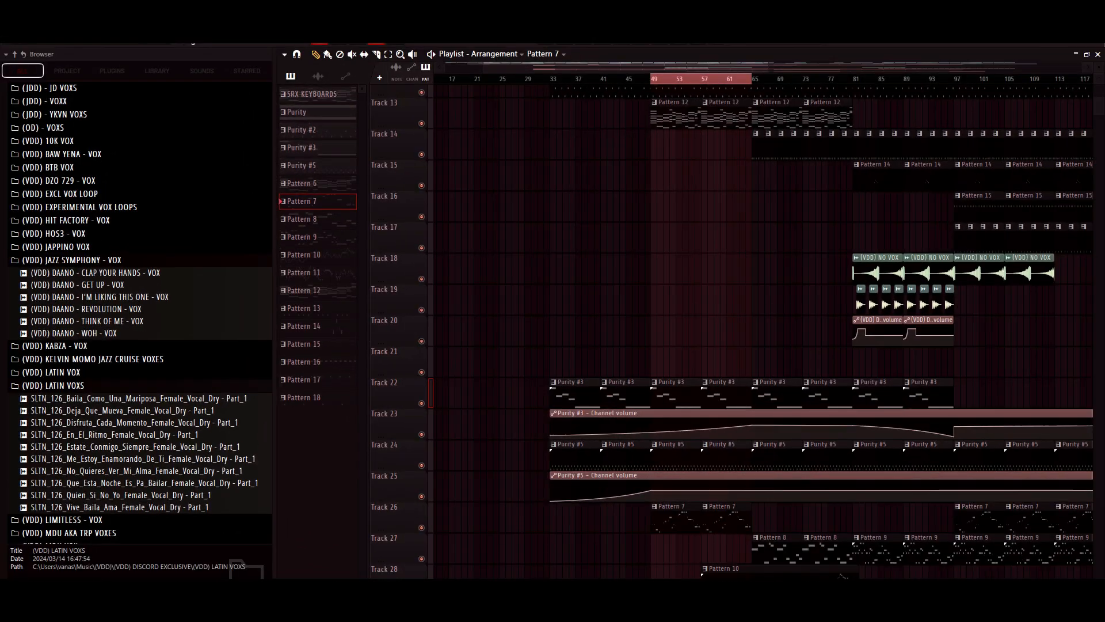
- Play the selected section from bar 49 in the playlist, look over the active tracks, and stop playback
scroll(760, 328, up, 4)
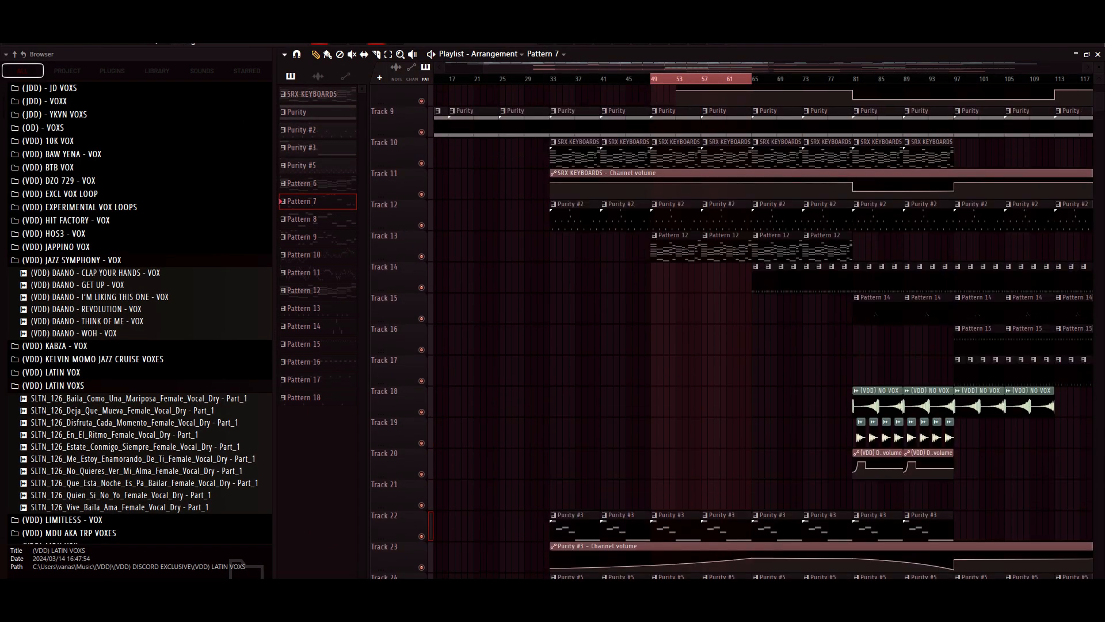
key(space)
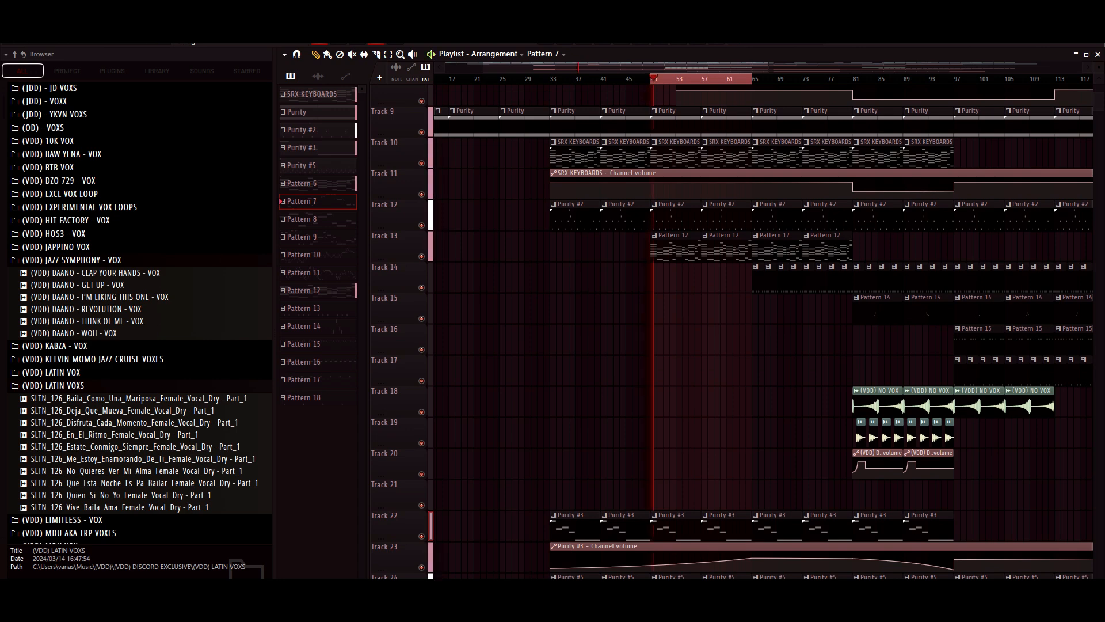
scroll(759, 328, down, 3)
scroll(759, 328, down, 1)
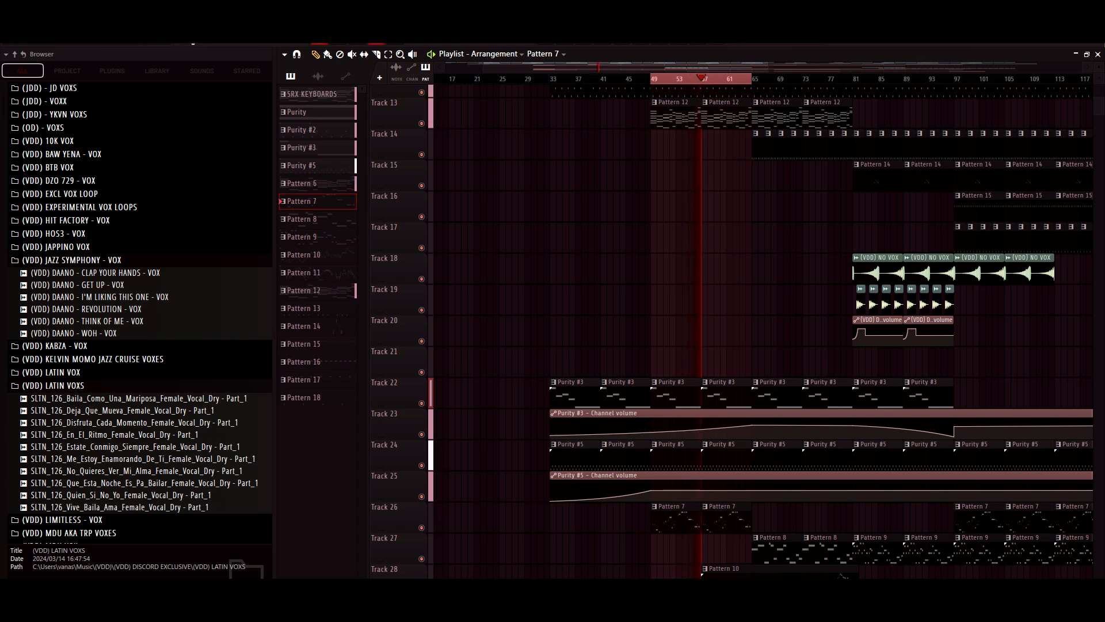
key(space)
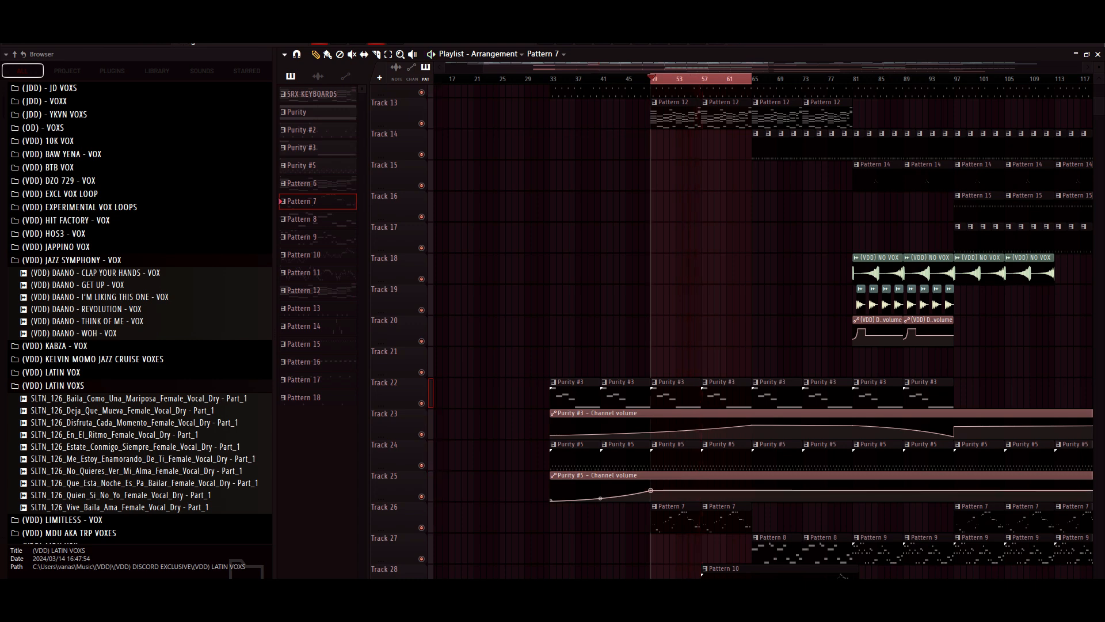
- Select the playlist section from bar 65 to 80, remove all steps from Pattern 13's channel on mixer track 21, and deselect the playlist clips
scroll(759, 331, up, 5)
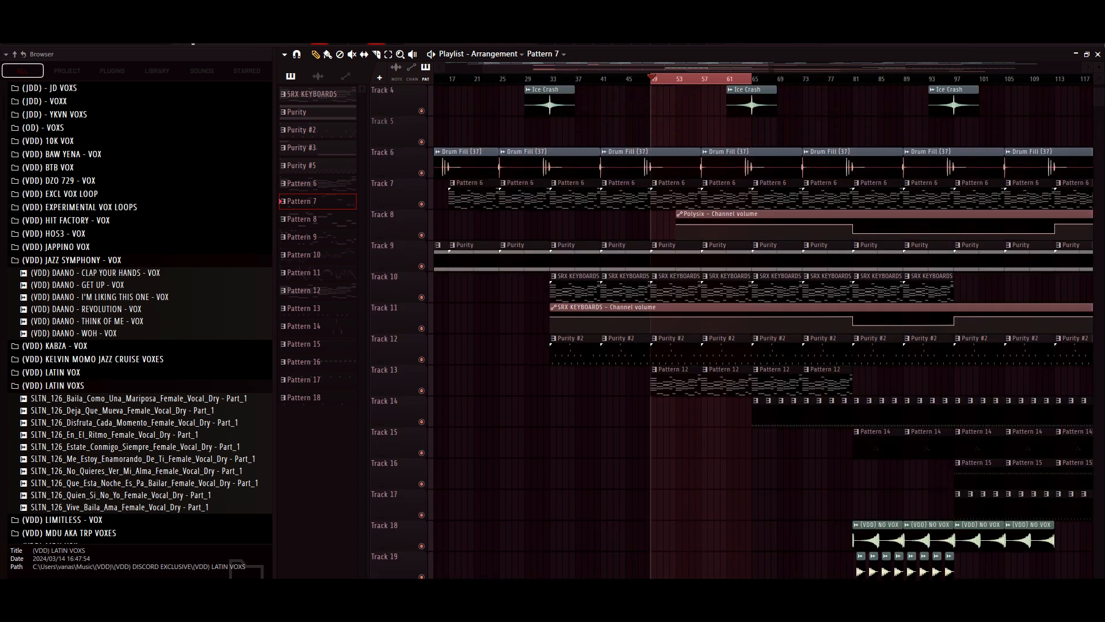
drag(752, 79, 846, 78)
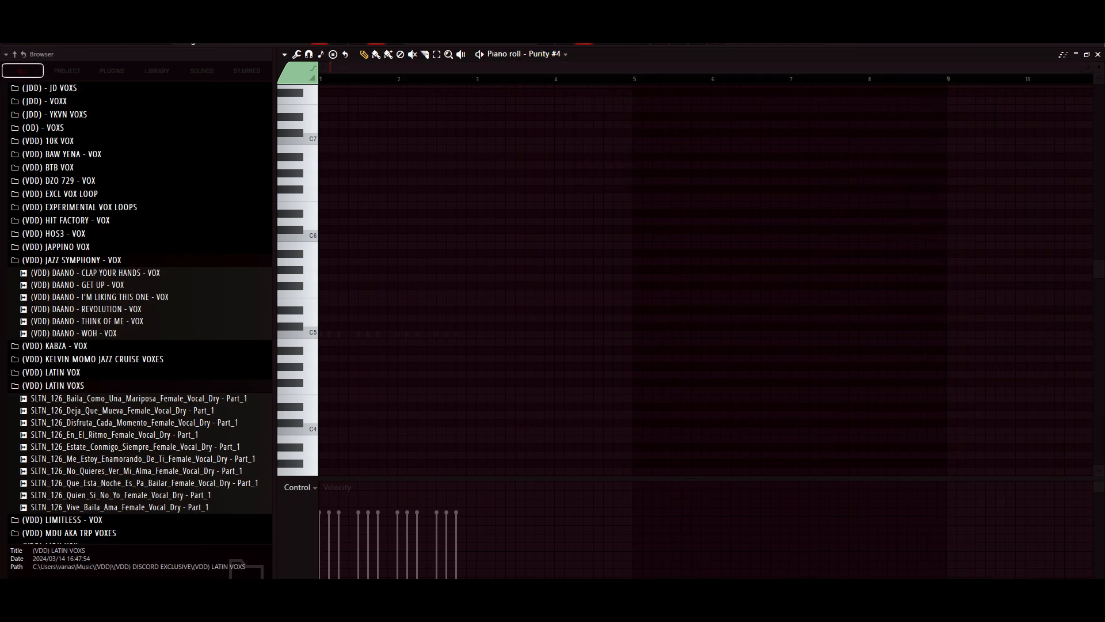
key(F6)
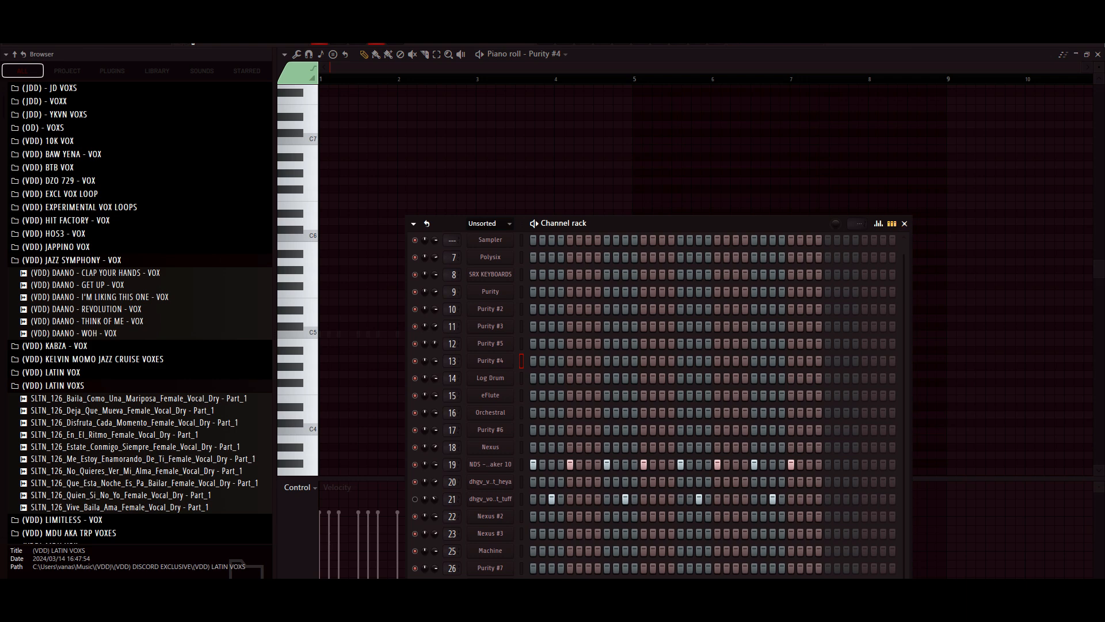
right_click(625, 499)
right_click(699, 499)
right_click(772, 499)
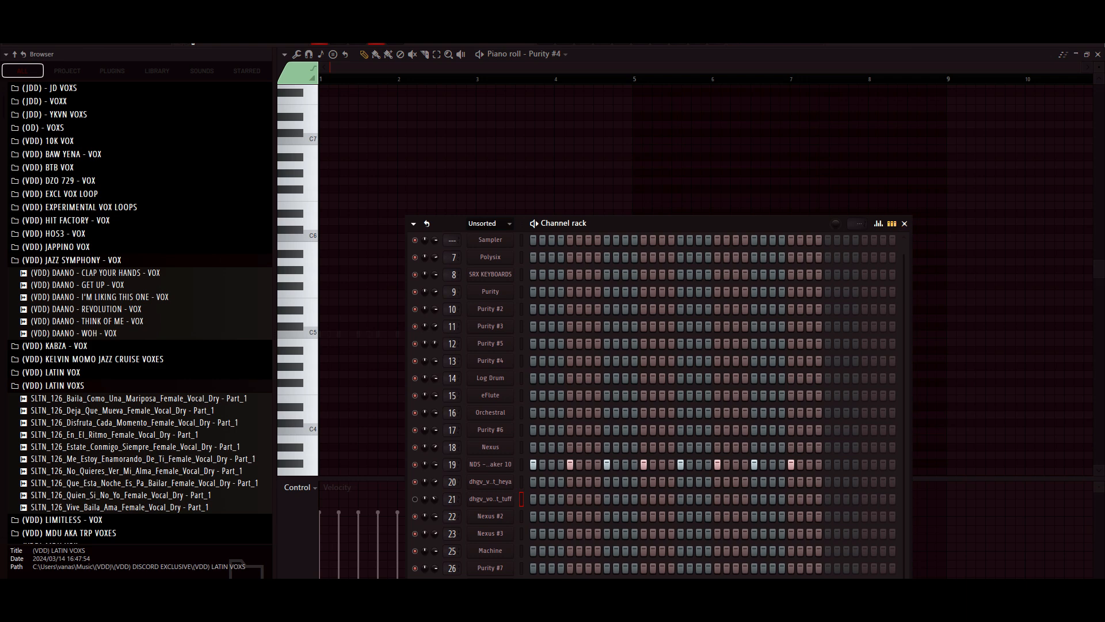
key(F6)
key(F5)
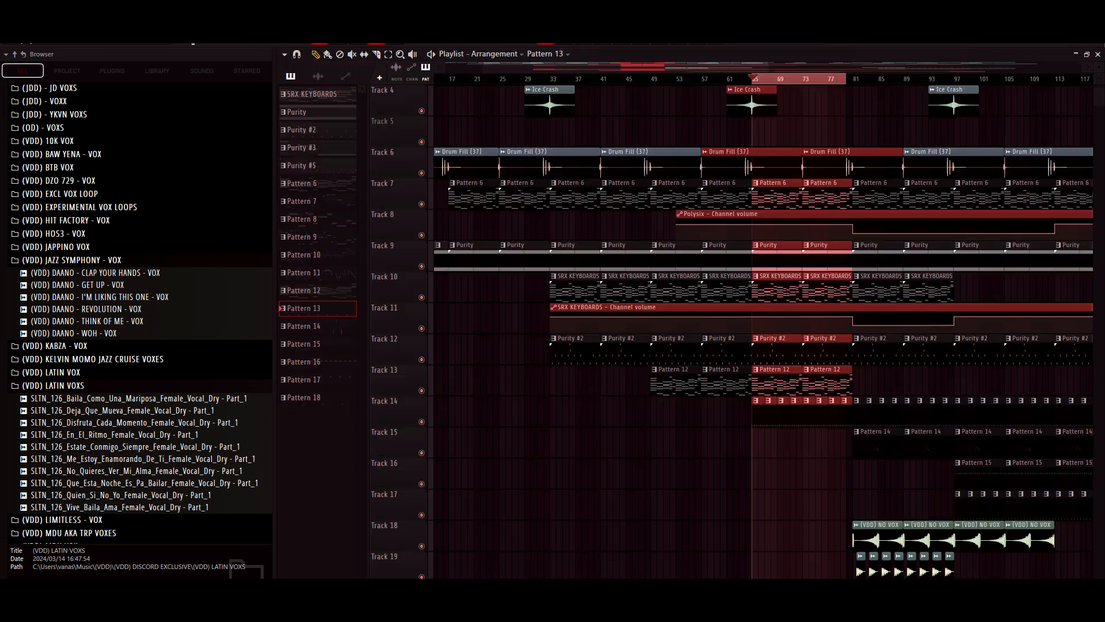
key(ctrl+d)
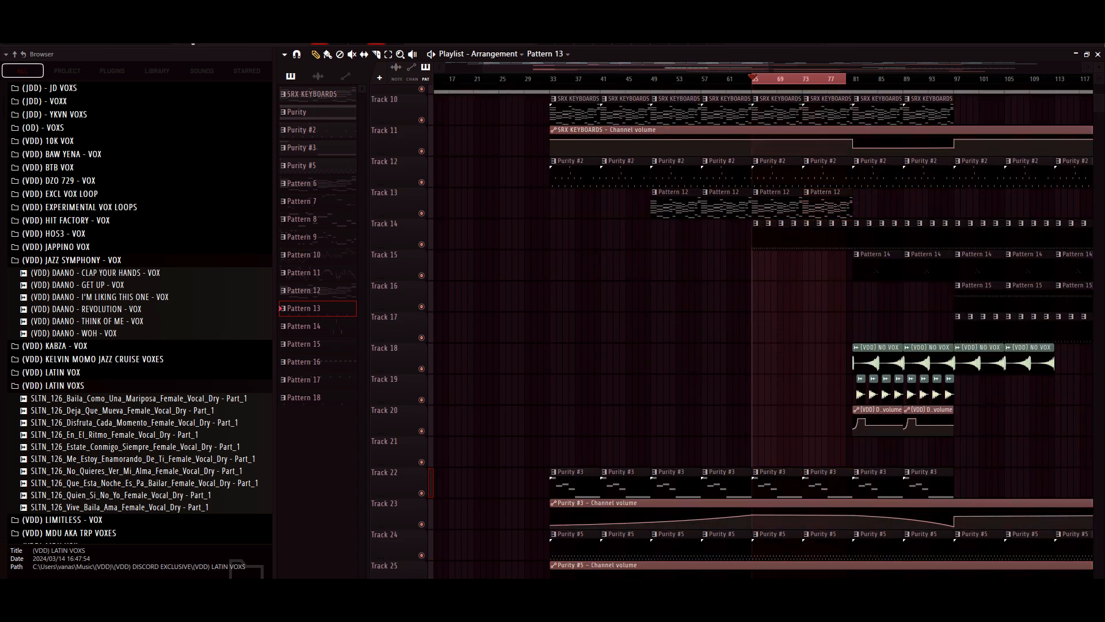
- Open Pattern 8 from Track 27 and examine its Log Drum notes in the piano roll
scroll(731, 331, down, 3)
scroll(731, 331, down, 2)
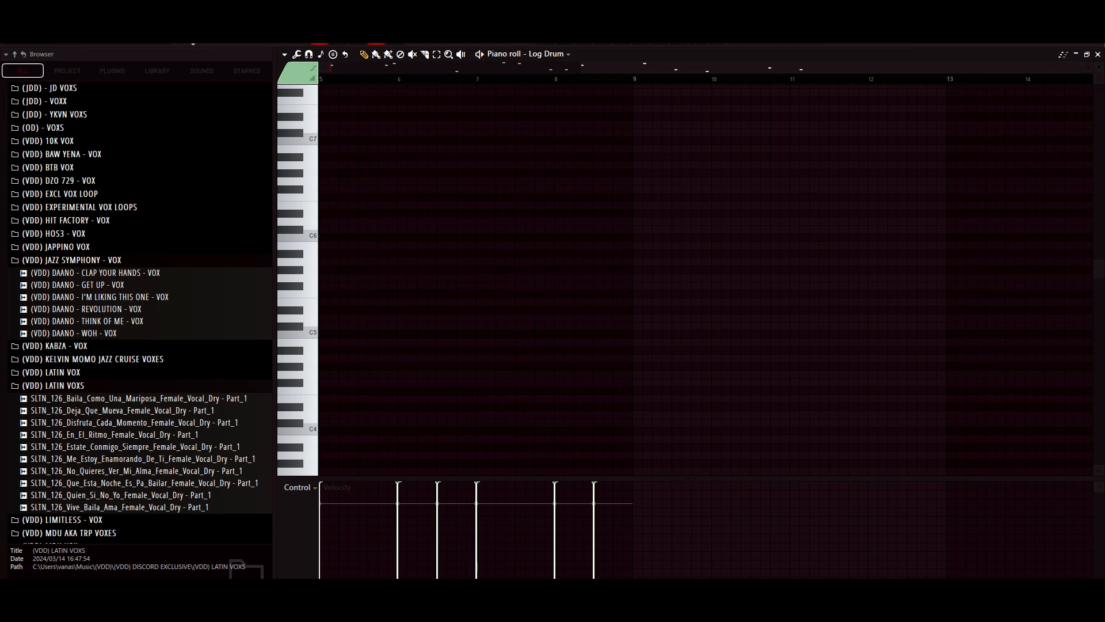
scroll(705, 281, down, 10)
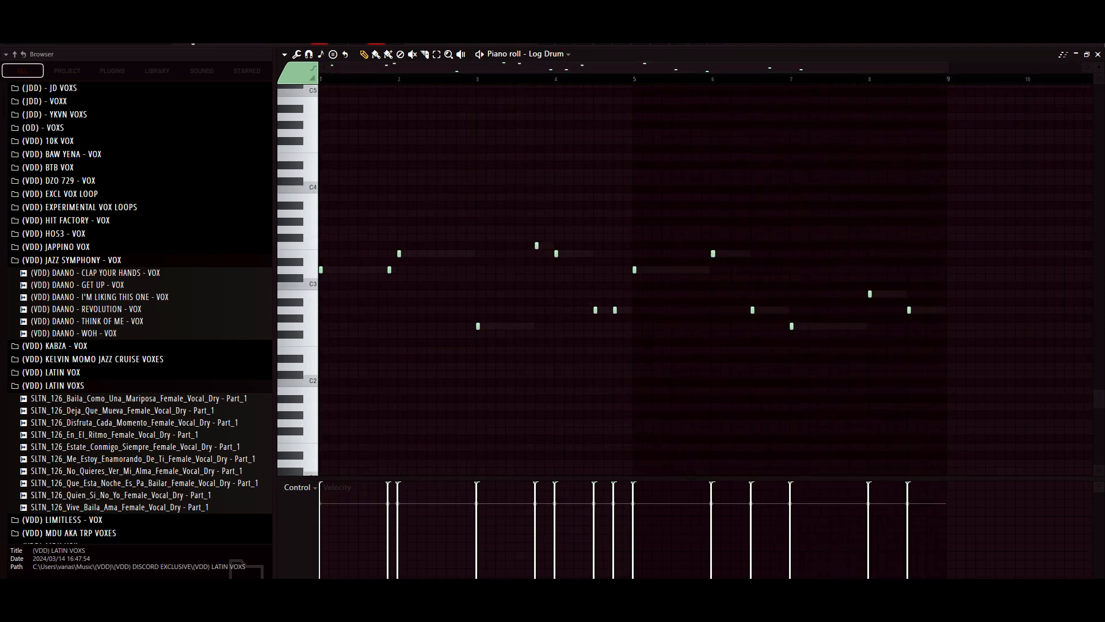
drag(947, 67, 1059, 67)
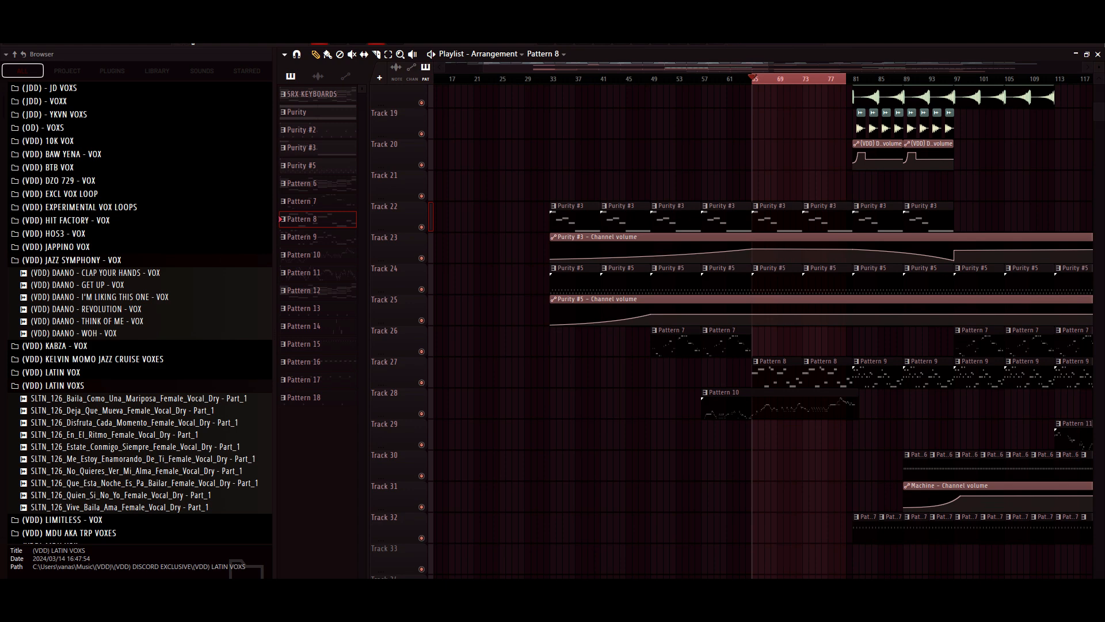
- Play the selected playlist section from bar 65 to 80 and look over its active tracks
scroll(763, 331, up, 10)
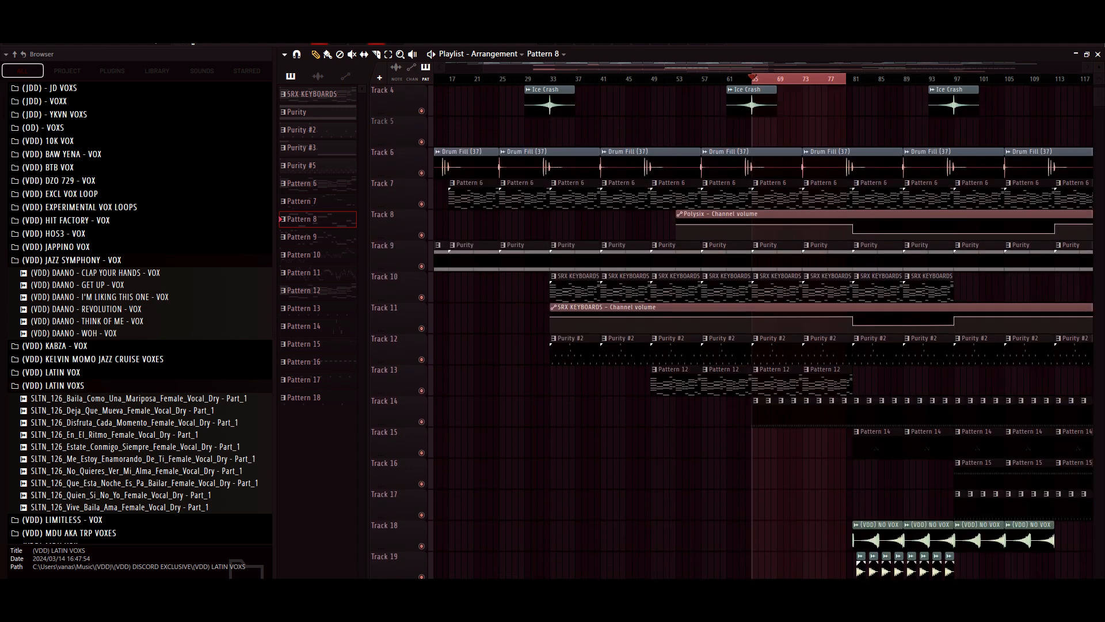
scroll(763, 331, down, 8)
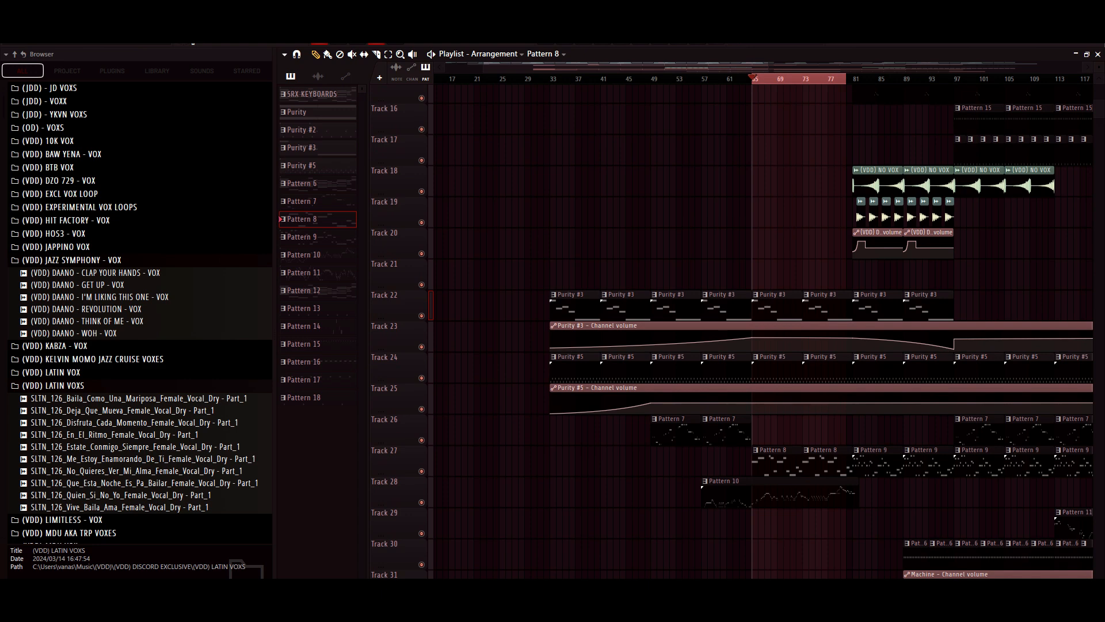
scroll(763, 331, up, 4)
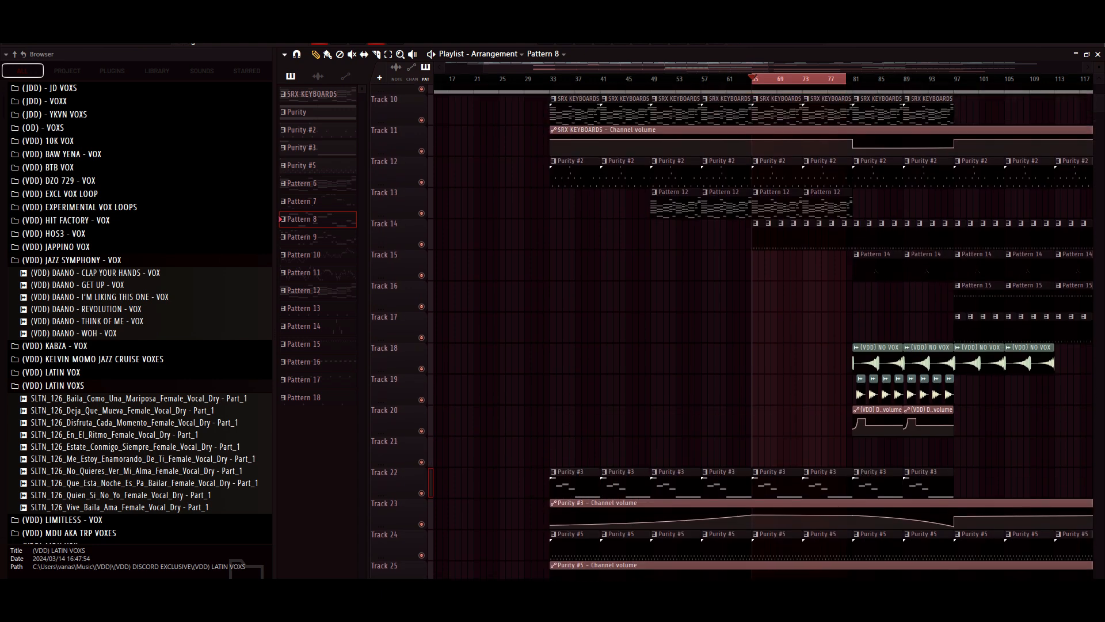
scroll(762, 331, down, 3)
scroll(760, 331, up, 6)
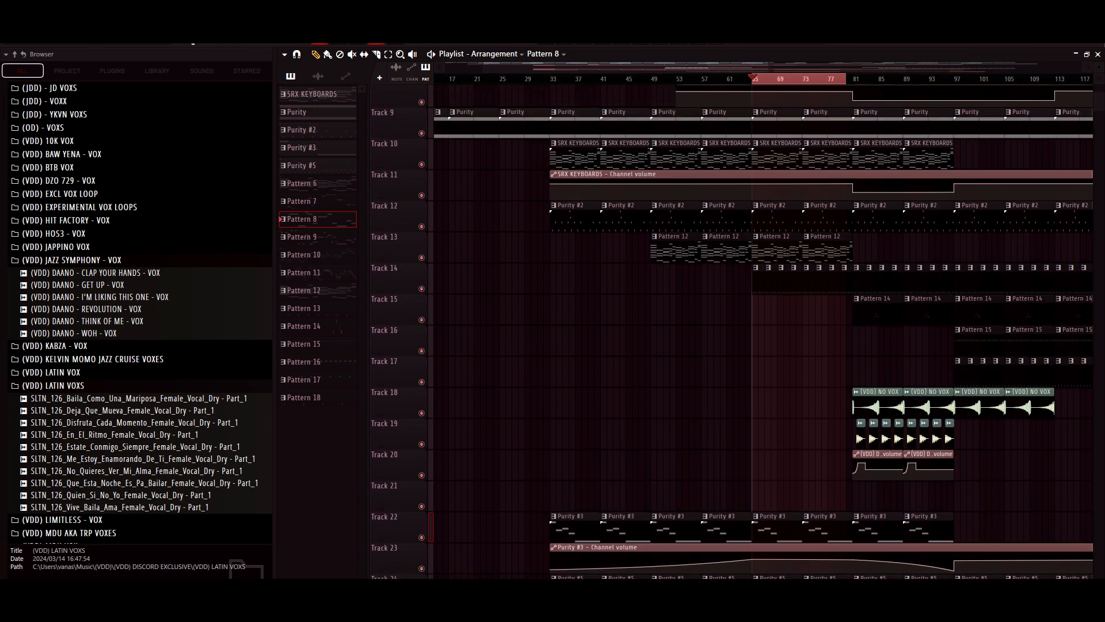
key(space)
scroll(760, 331, up, 3)
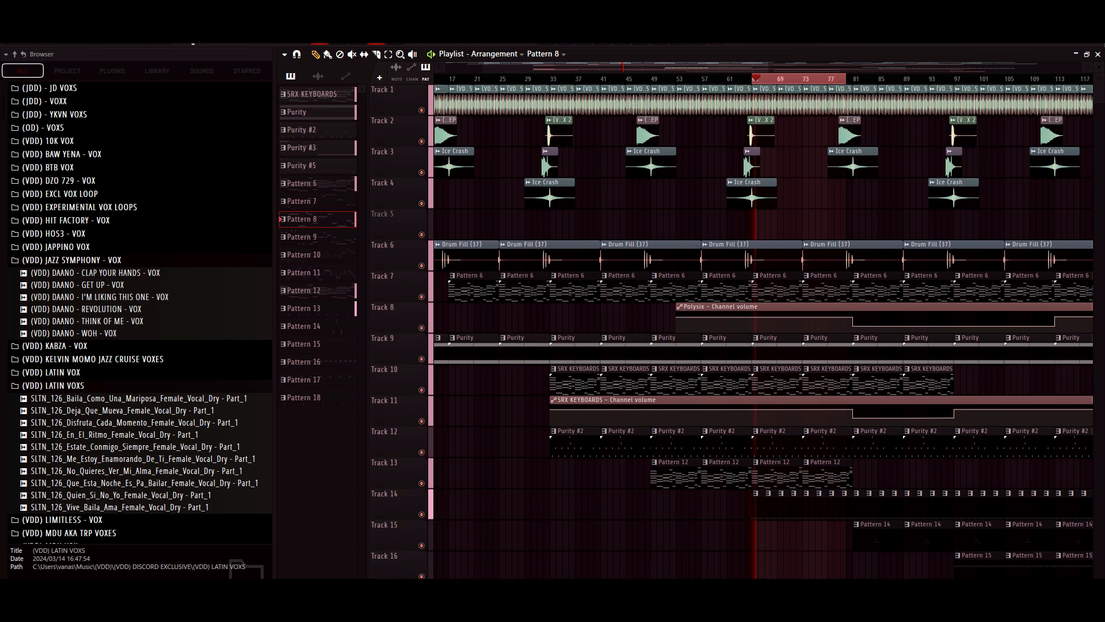
scroll(760, 331, down, 5)
scroll(760, 332, down, 2)
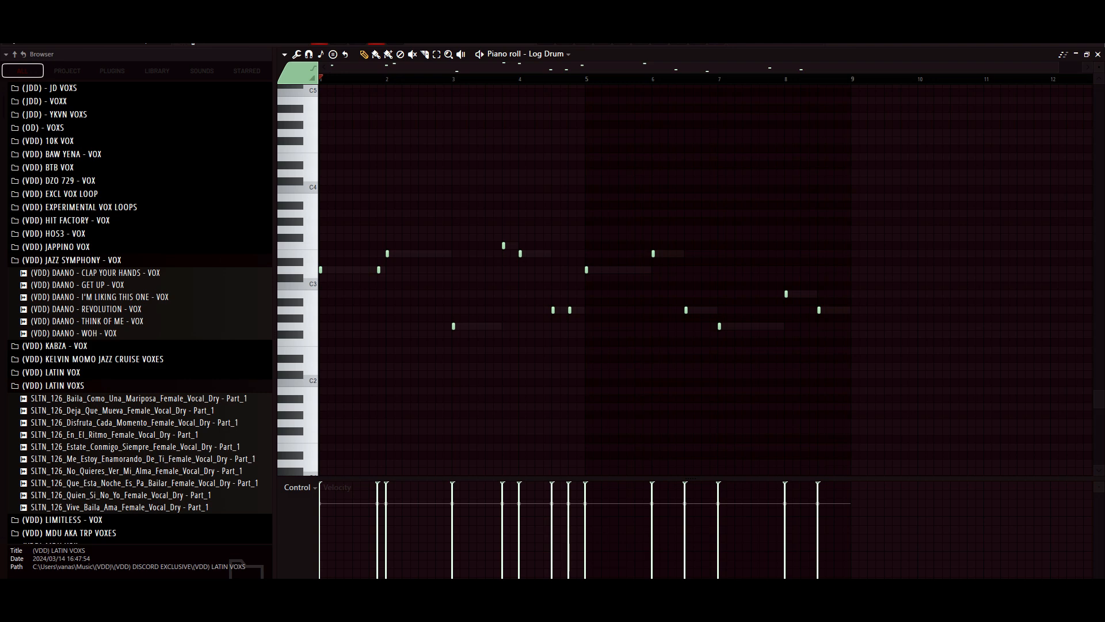
- Play Pattern 8's Log Drum notes from the start in the piano roll
key(space)
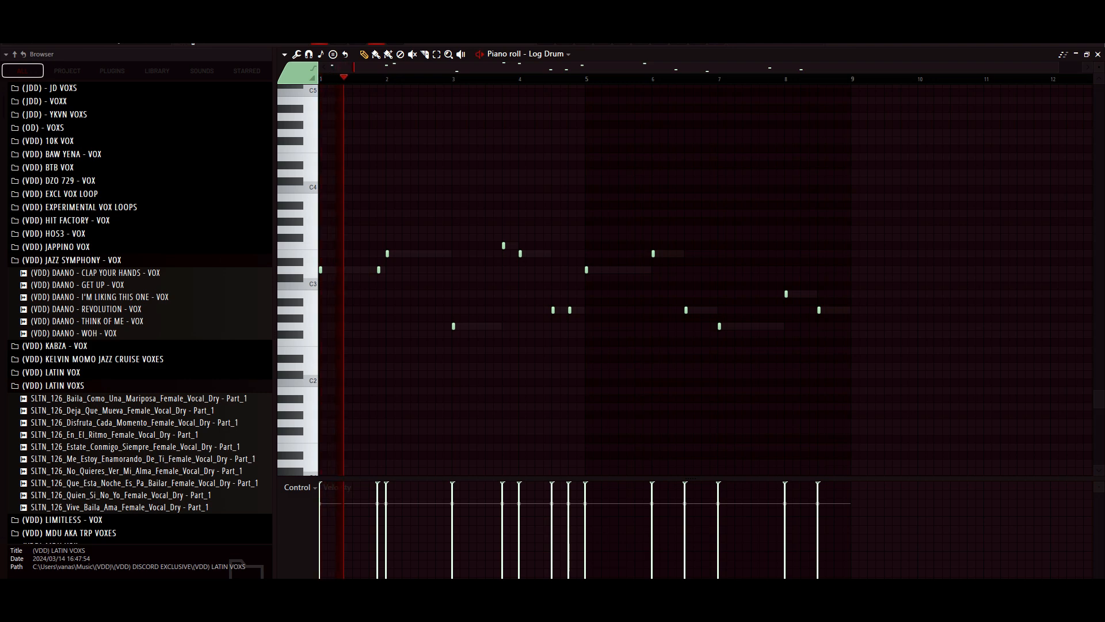
scroll(584, 279, up, 2)
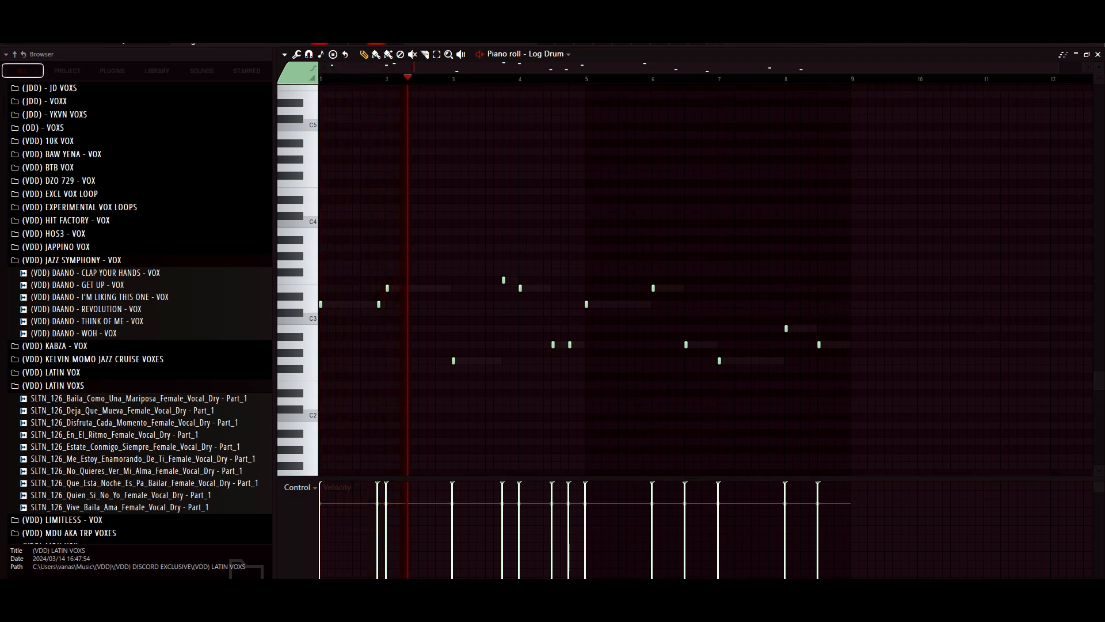
scroll(584, 280, down, 2)
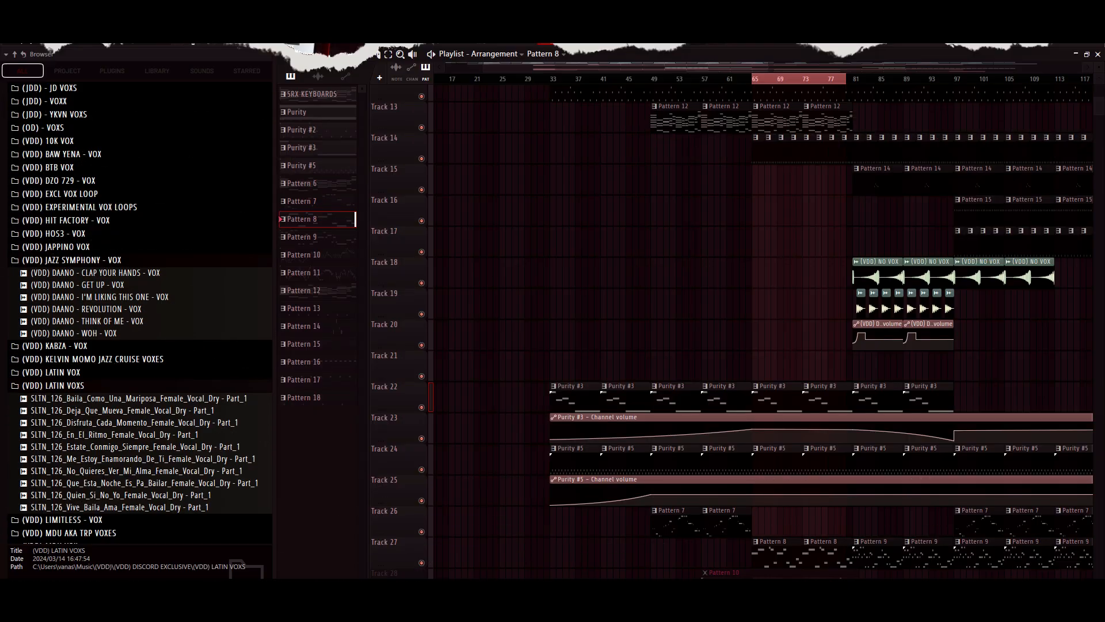
- Unmute Track 28, select the playlist section from bar 81 to 96, and deselect the clips
scroll(763, 331, down, 3)
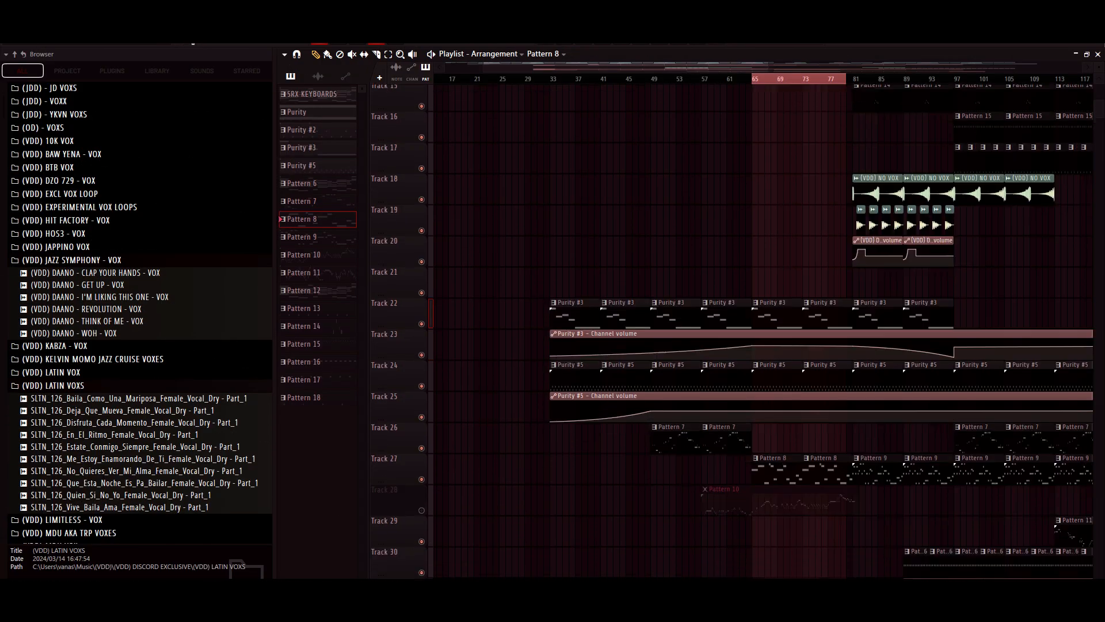
click(422, 505)
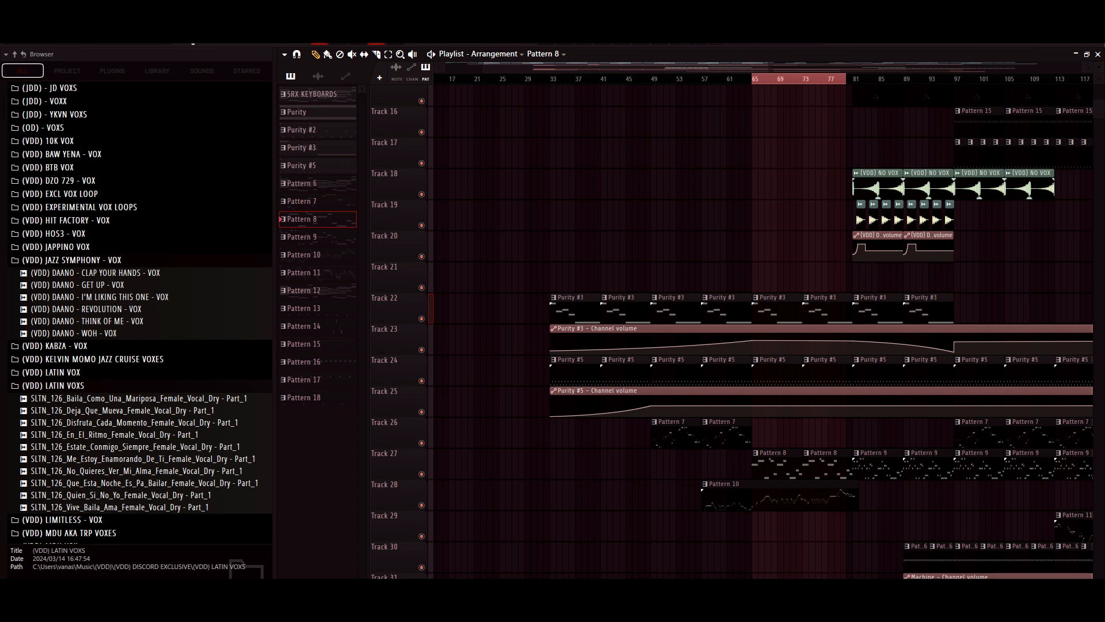
drag(626, 66, 769, 79)
scroll(764, 331, up, 3)
scroll(763, 331, up, 4)
drag(662, 79, 674, 79)
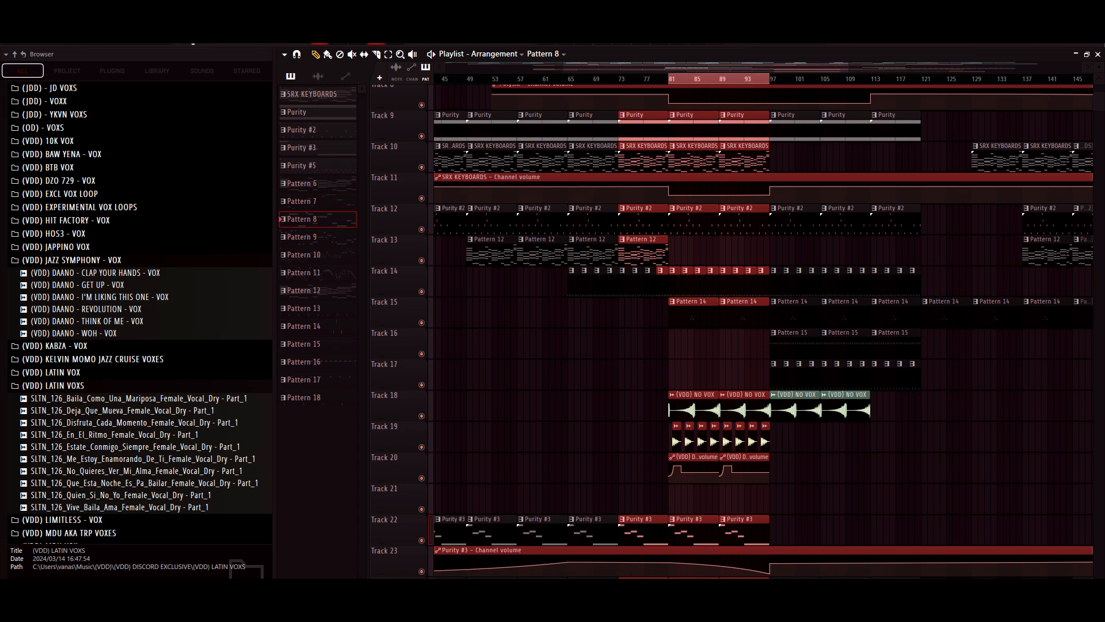
key(ctrl+d)
- Pick Pattern 14 on Track 15 and look over the clips used in the selected section
scroll(763, 331, up, 2)
scroll(764, 330, down, 3)
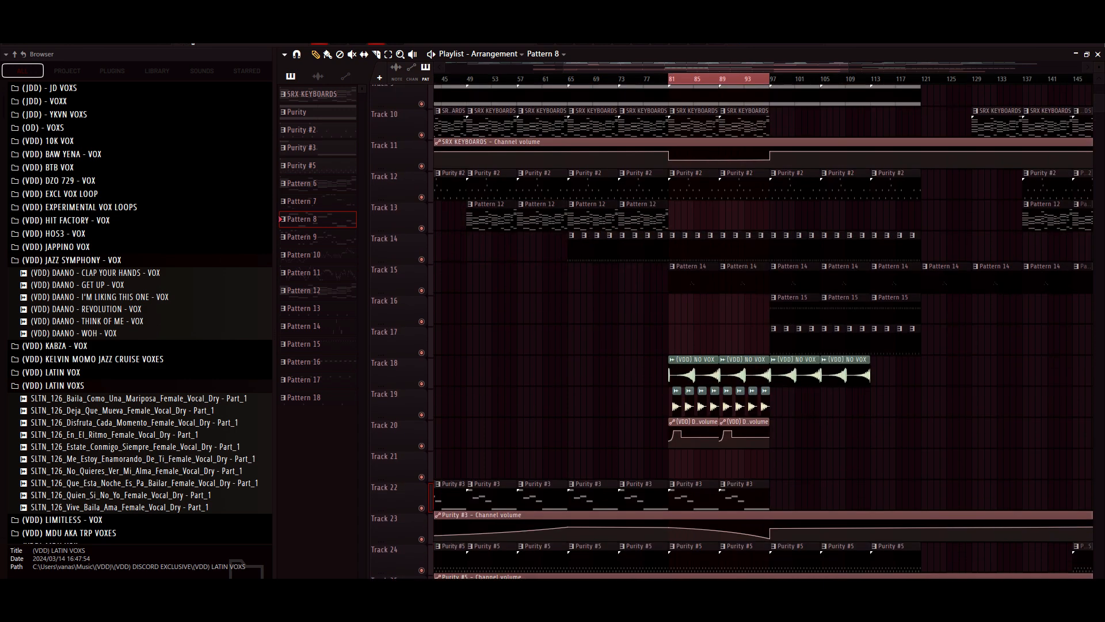
scroll(676, 381, down, 2)
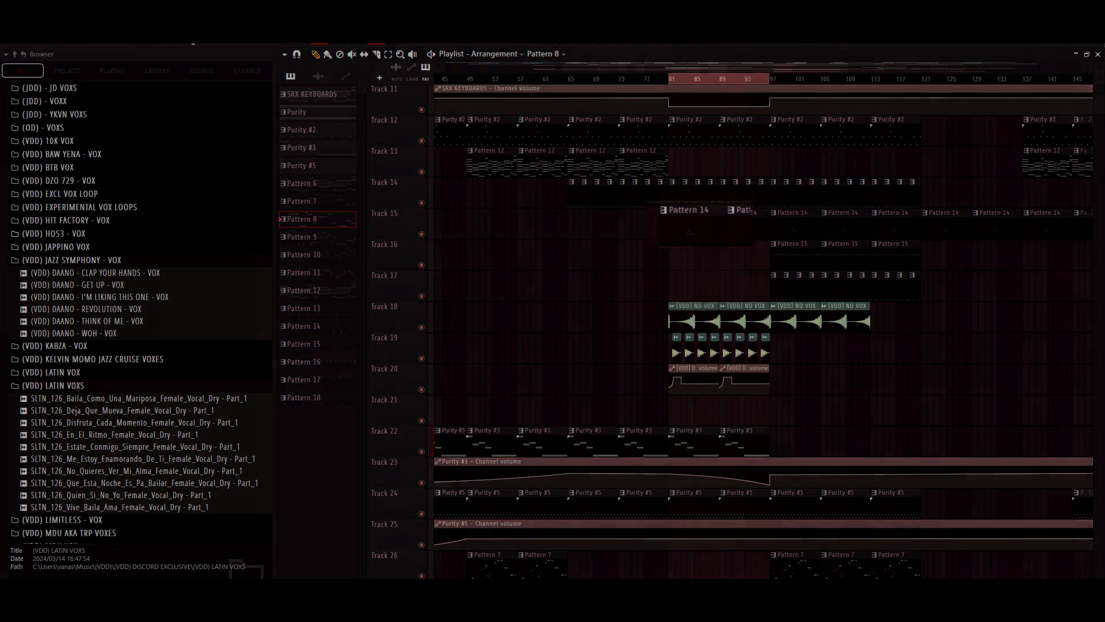
click(693, 223)
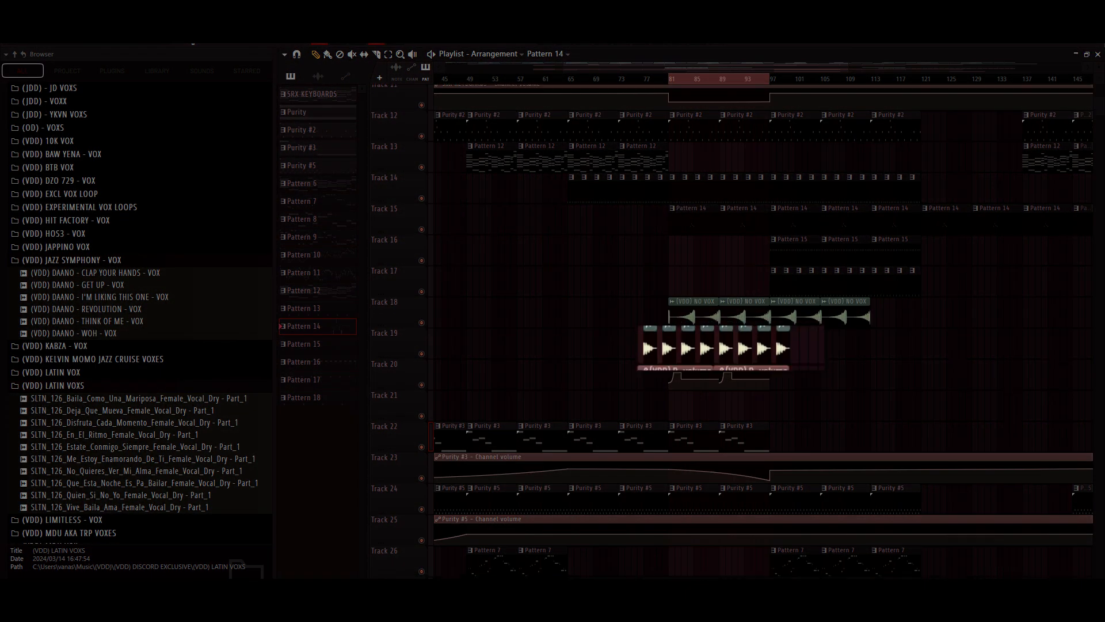
scroll(763, 331, down, 5)
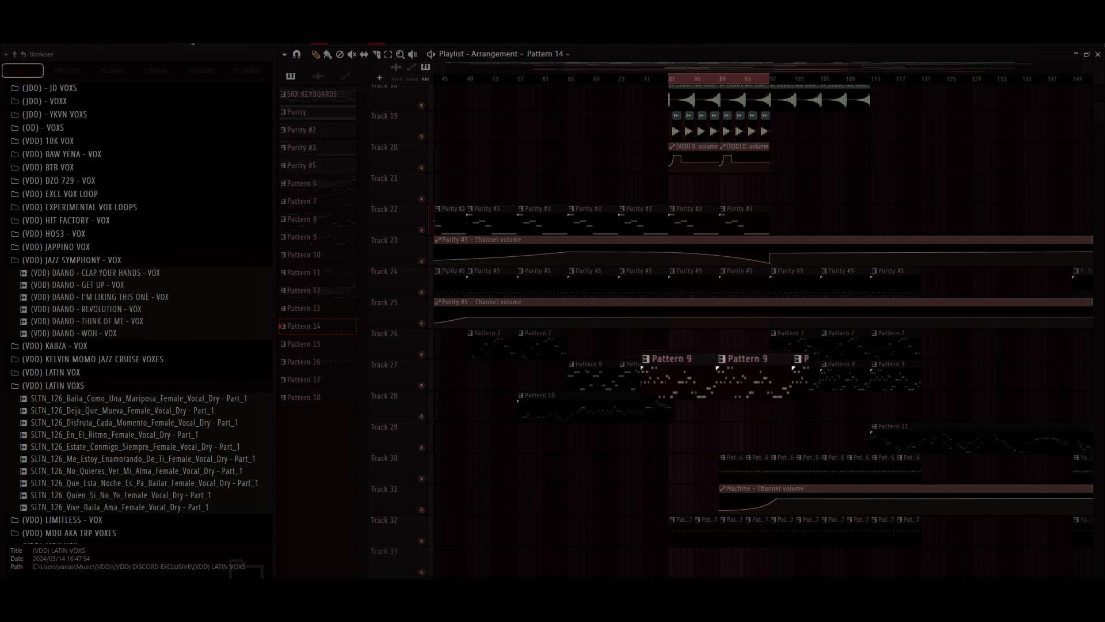
scroll(761, 331, up, 8)
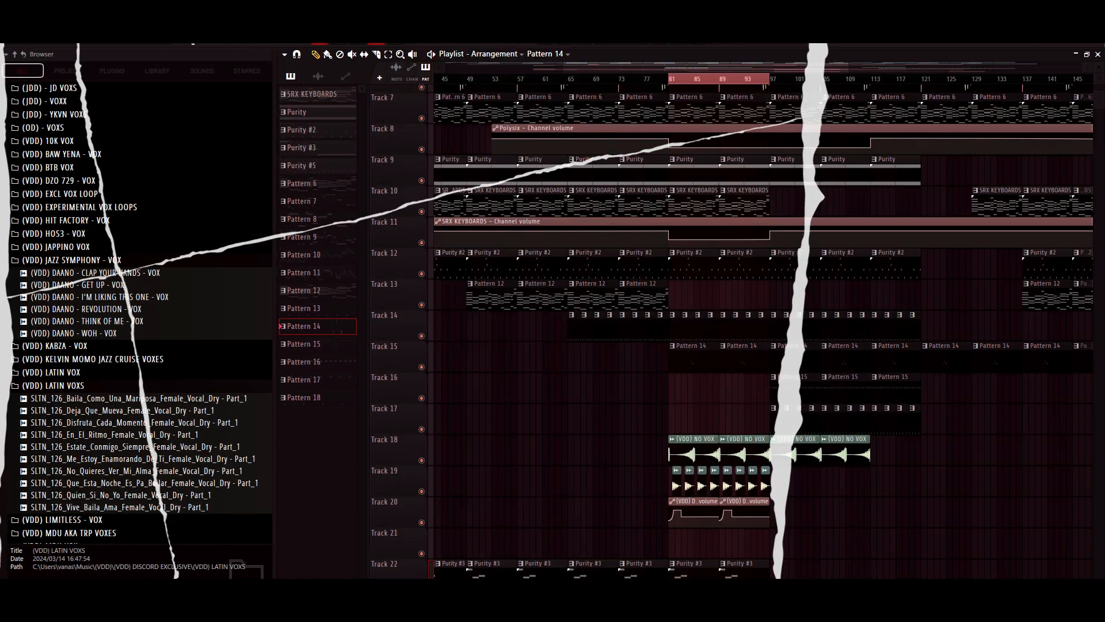
- Play Pattern 14's Nexus #2 notes in the piano roll from just before the first note, then stop playback
scroll(705, 280, left, 3)
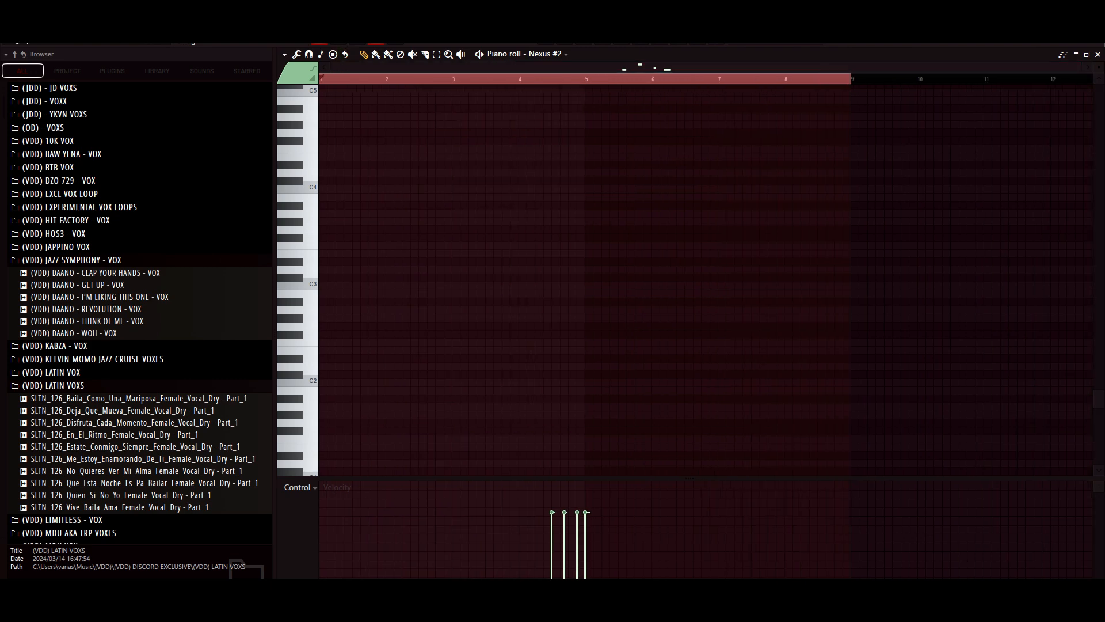
scroll(705, 280, up, 3)
click(502, 79)
key(space)
scroll(705, 280, up, 3)
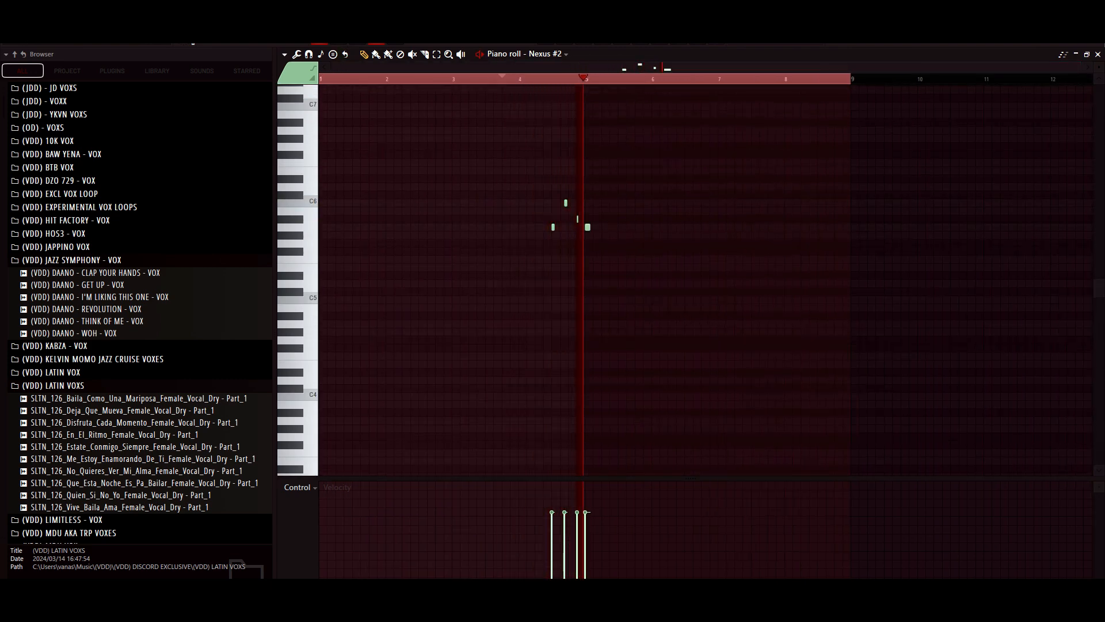
key(space)
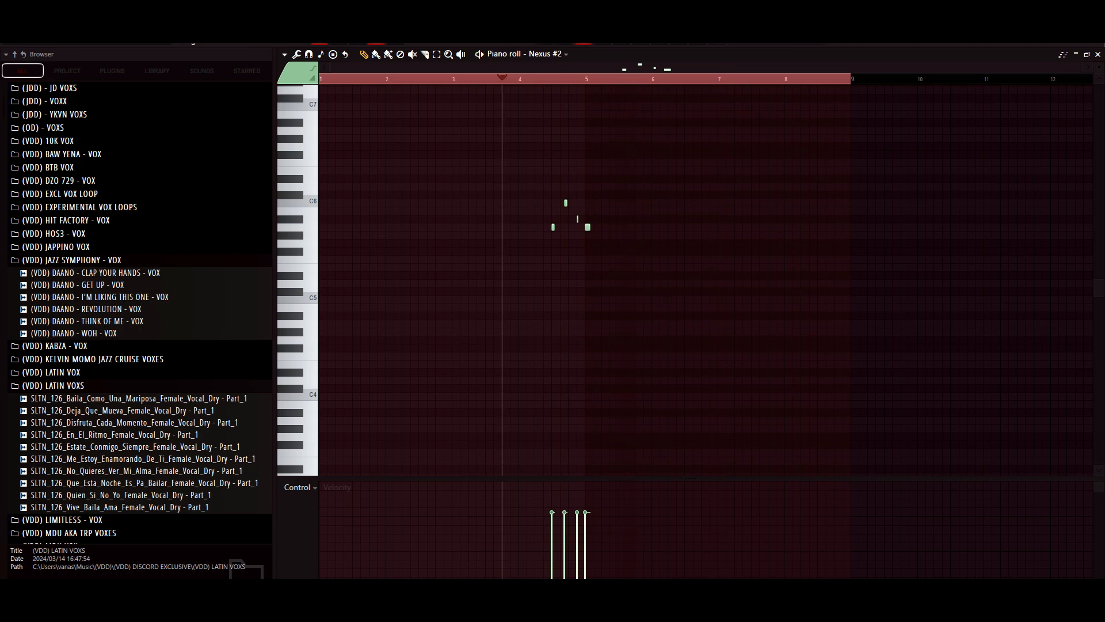
- Open the Nexus #2 channel to check its AR Excelsior Harpeggio preset, and return to the playlist
key(F6)
click(490, 516)
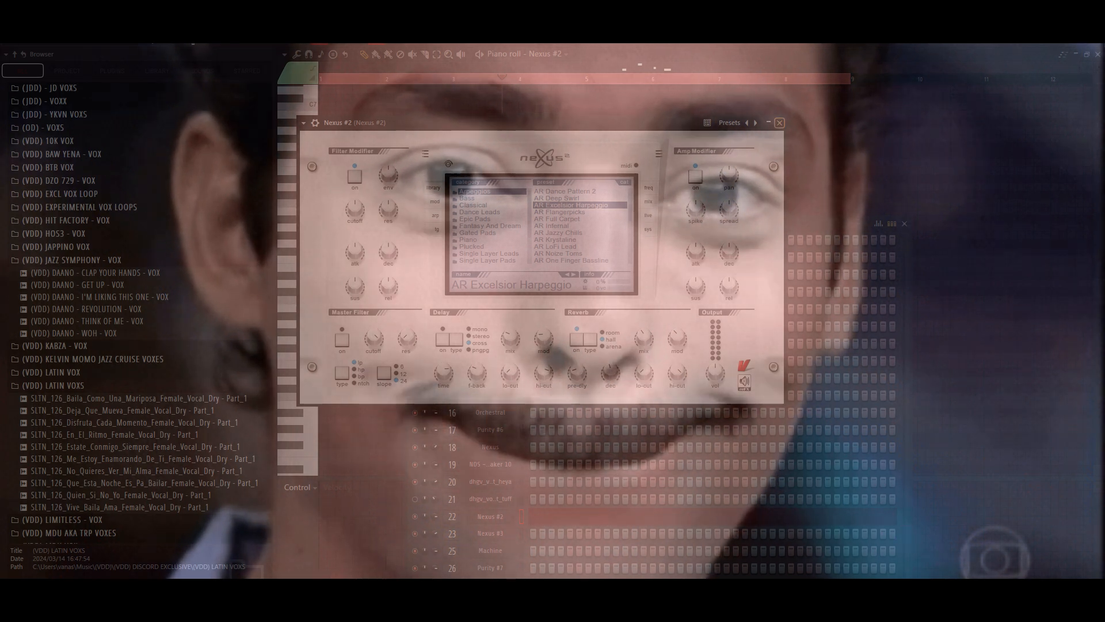
key(F7)
key(F5)
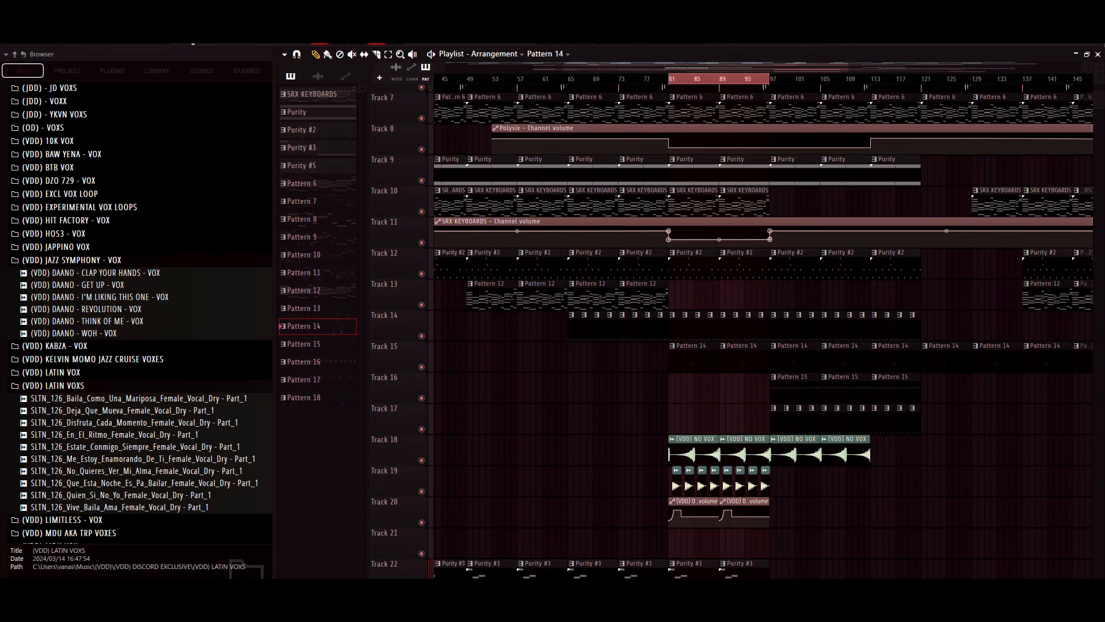
- Inspect the audio clip settings of (VDD) NO VOX on Track 18 and (VDD) DAANO - WOH - VOX on Track 19
scroll(694, 357, down, 3)
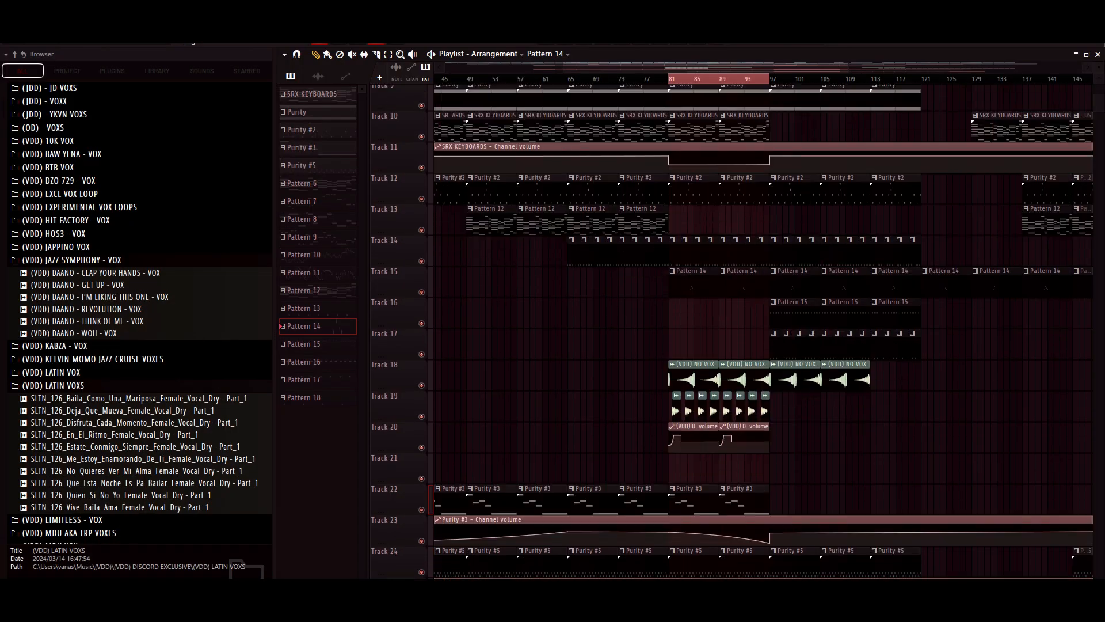
double_click(694, 350)
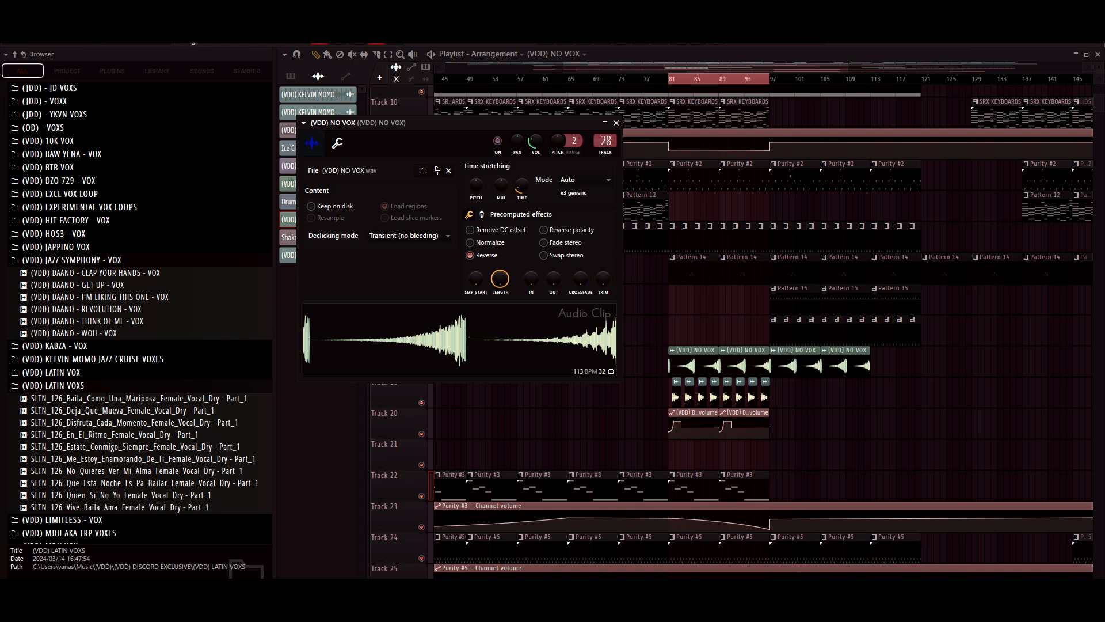
key(Escape)
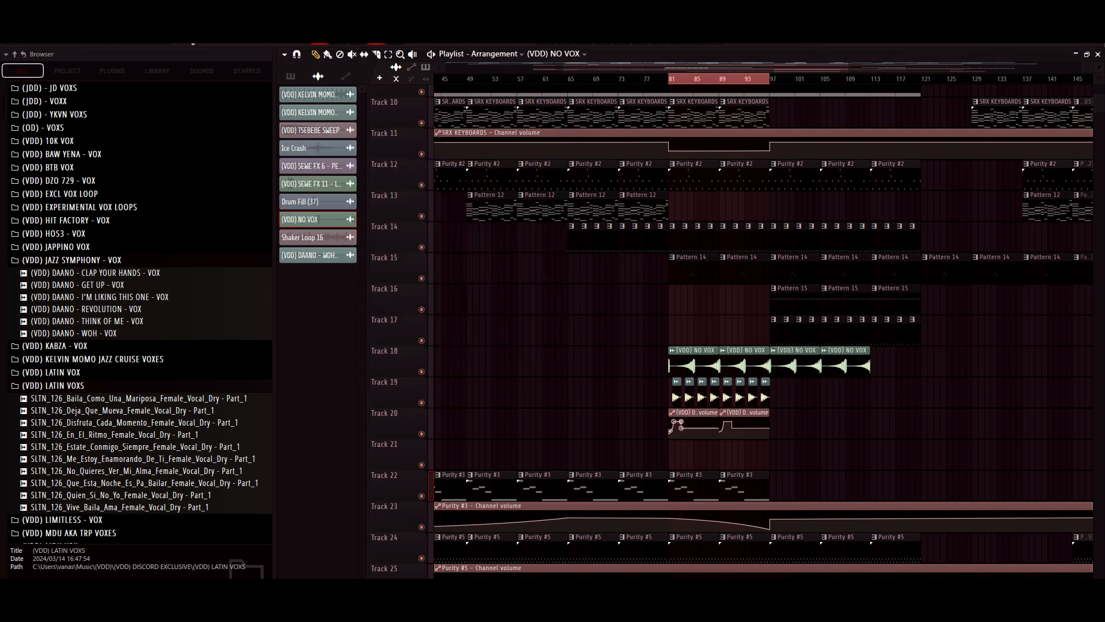
double_click(677, 396)
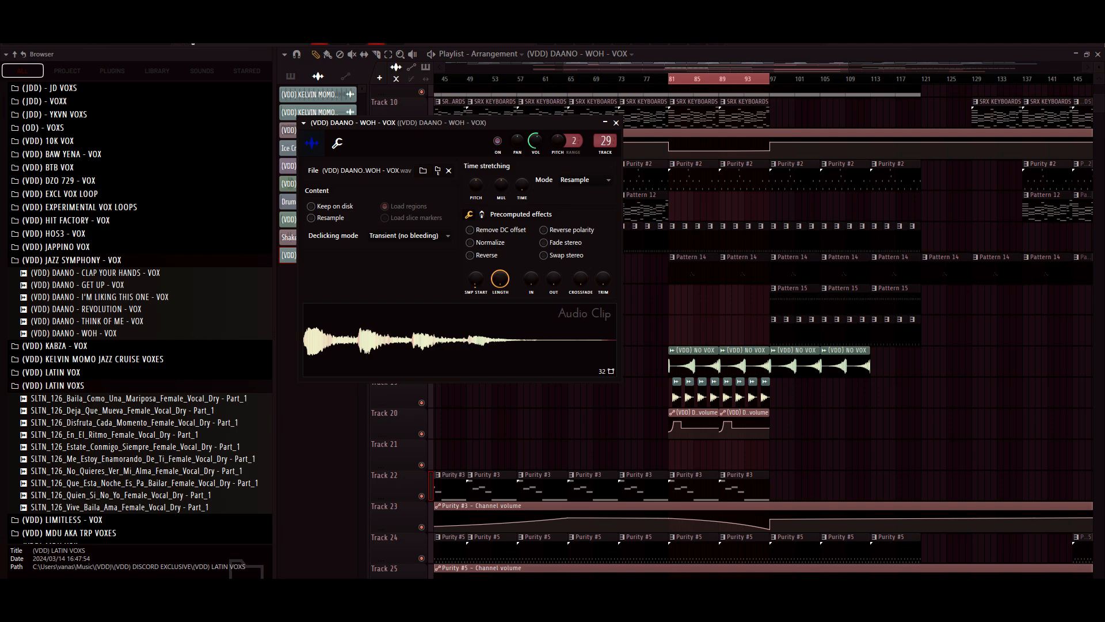
click(616, 122)
- Open Pattern 9 from Track 27, play its Log Drum notes in the piano roll, and return to the playlist
scroll(759, 332, down, 4)
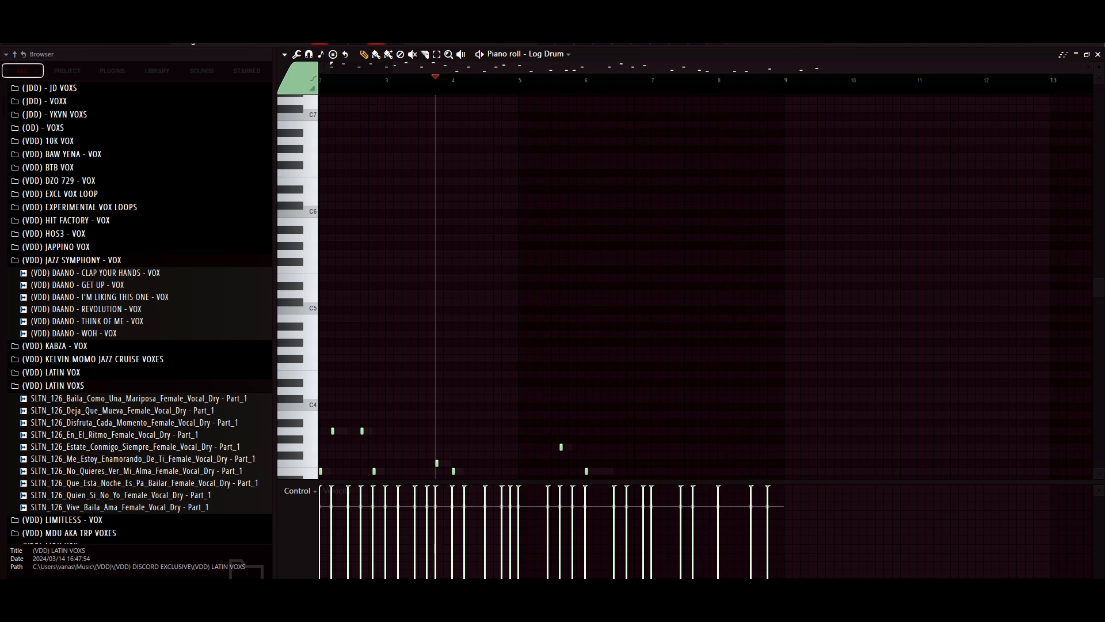
scroll(706, 287, left, 1)
scroll(706, 286, down, 5)
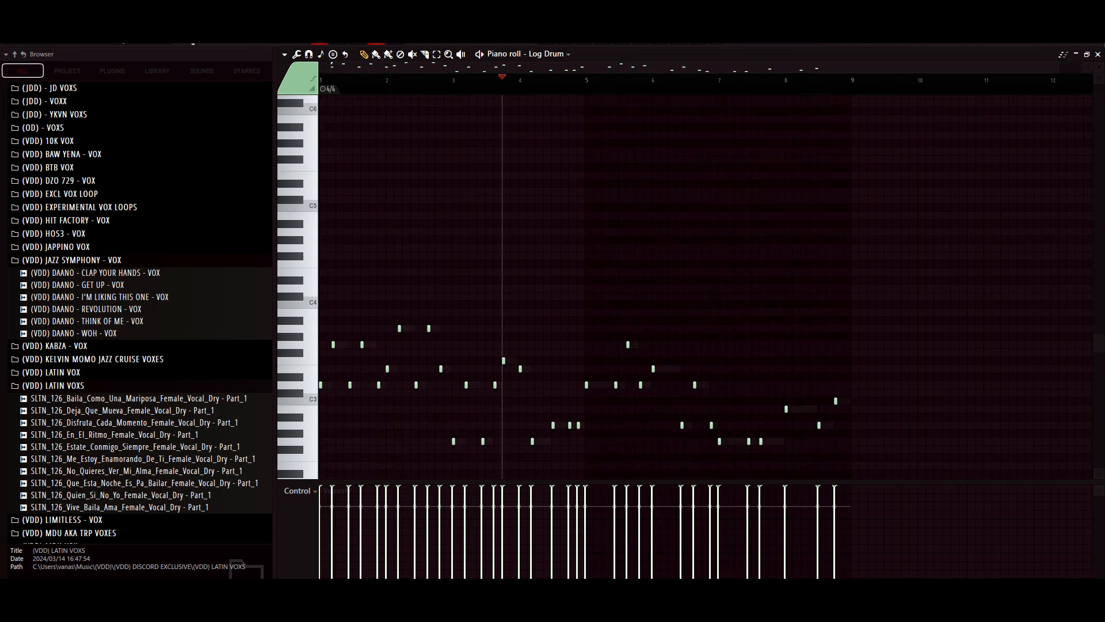
key(space)
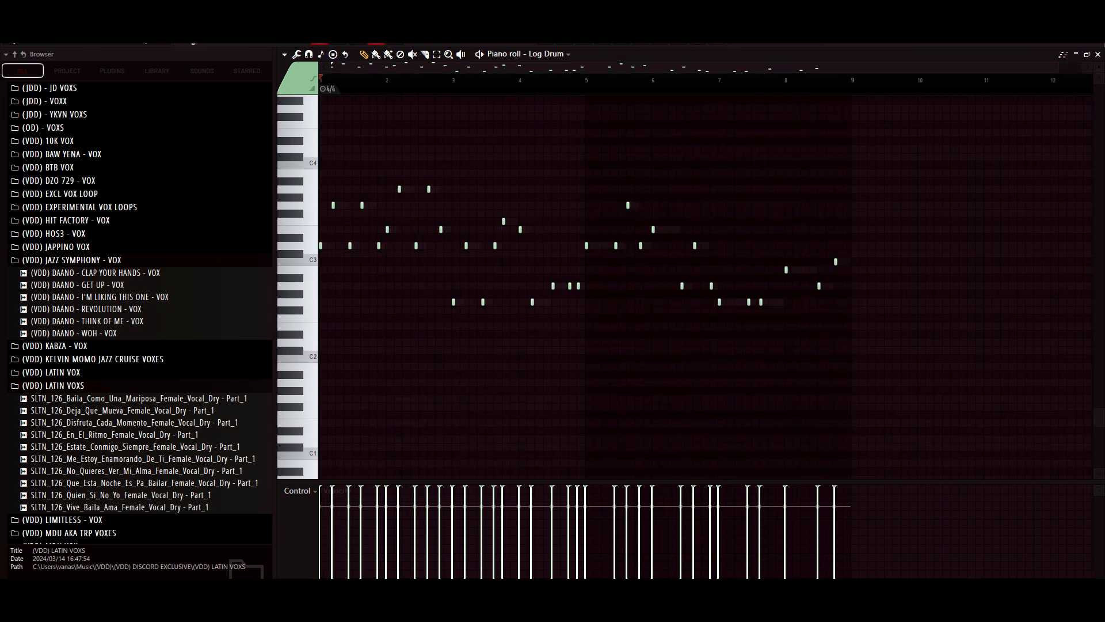
key(space)
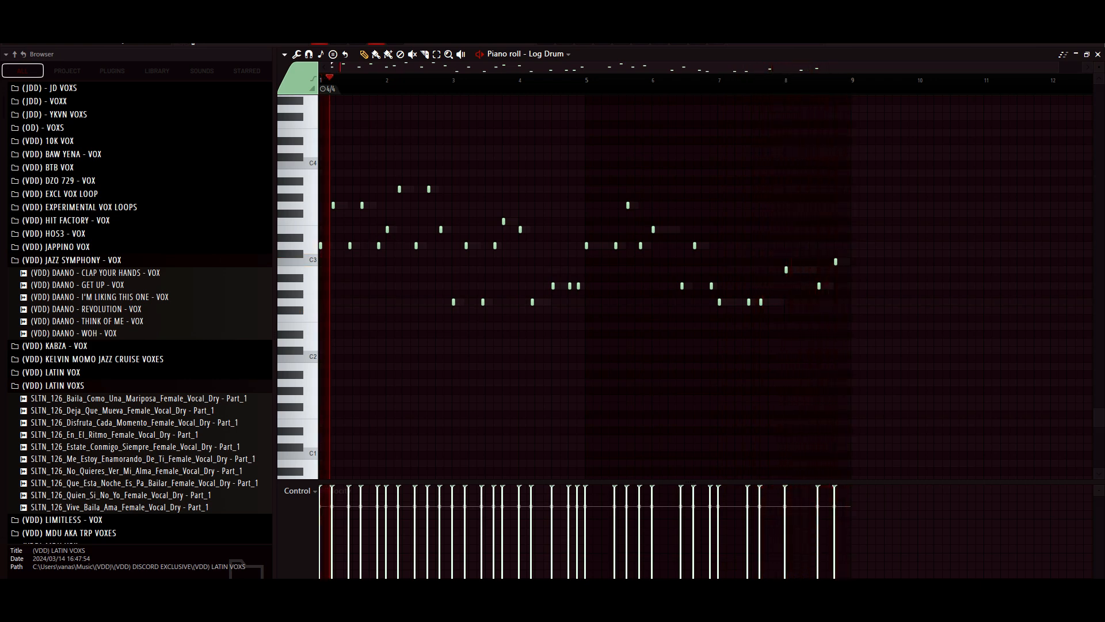
key(space)
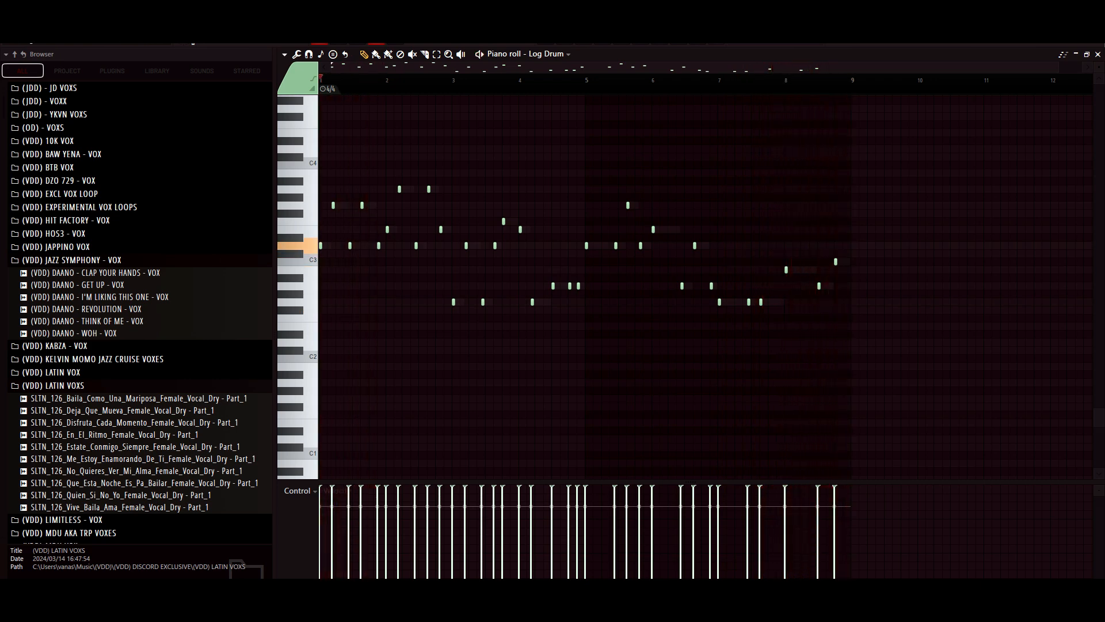
key(F5)
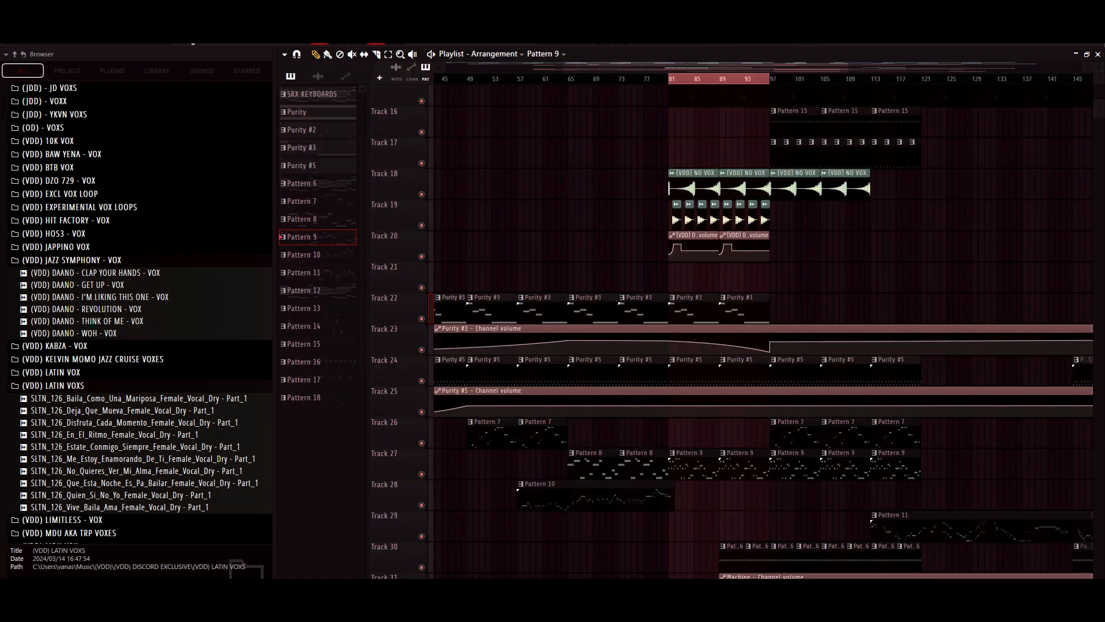
- Open Pattern 17's Purity #7 notes in the piano roll and check its channel from the channel rack
scroll(731, 332, down, 3)
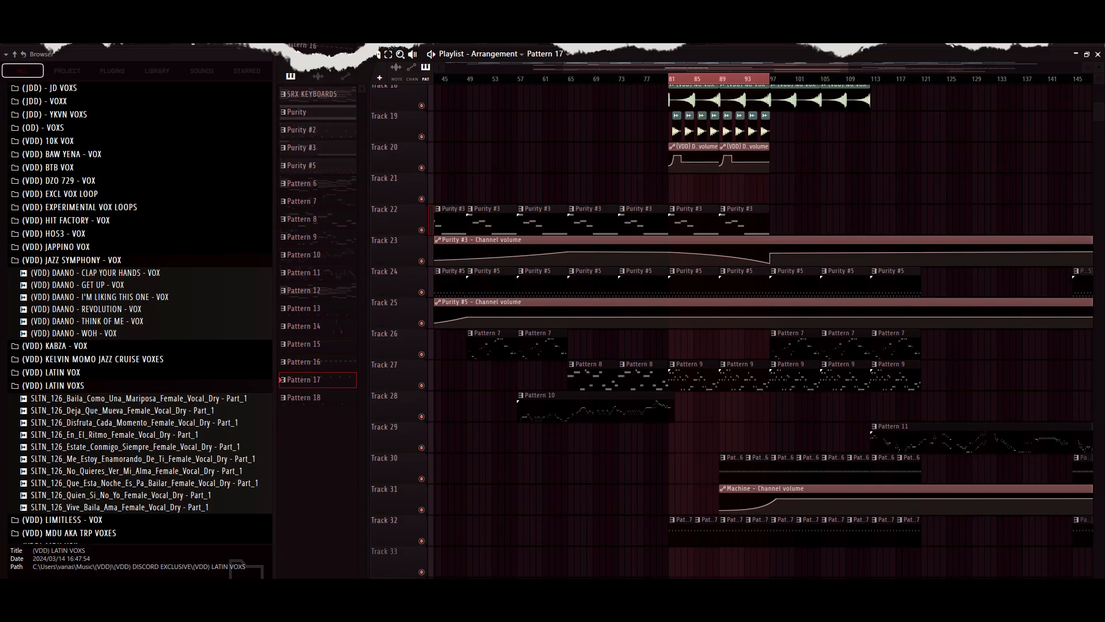
key(F7)
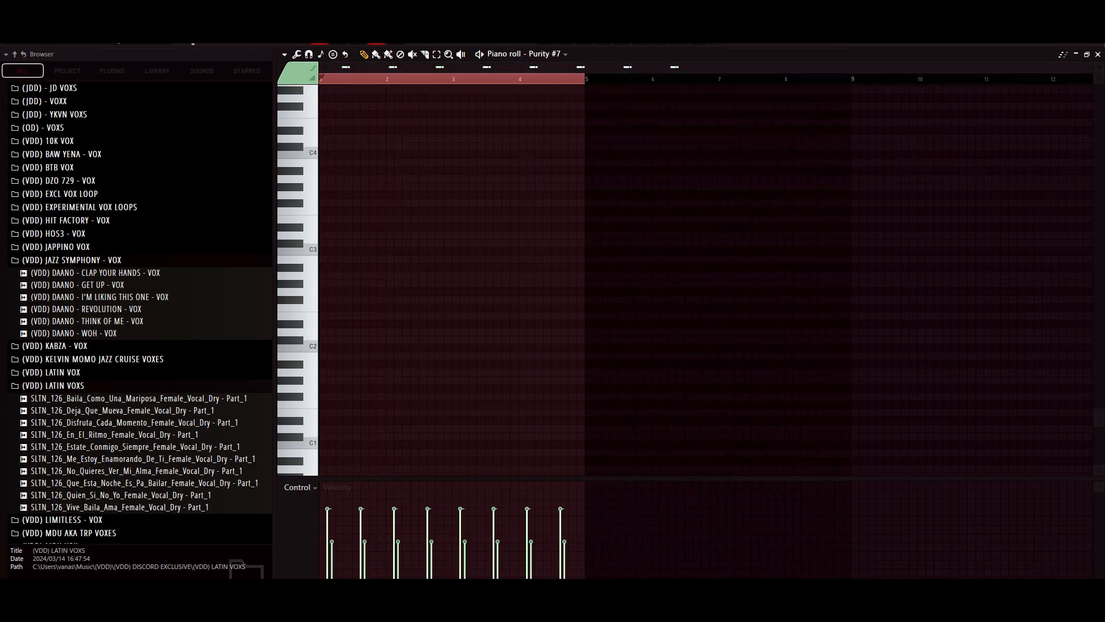
scroll(705, 280, down, 3)
key(F6)
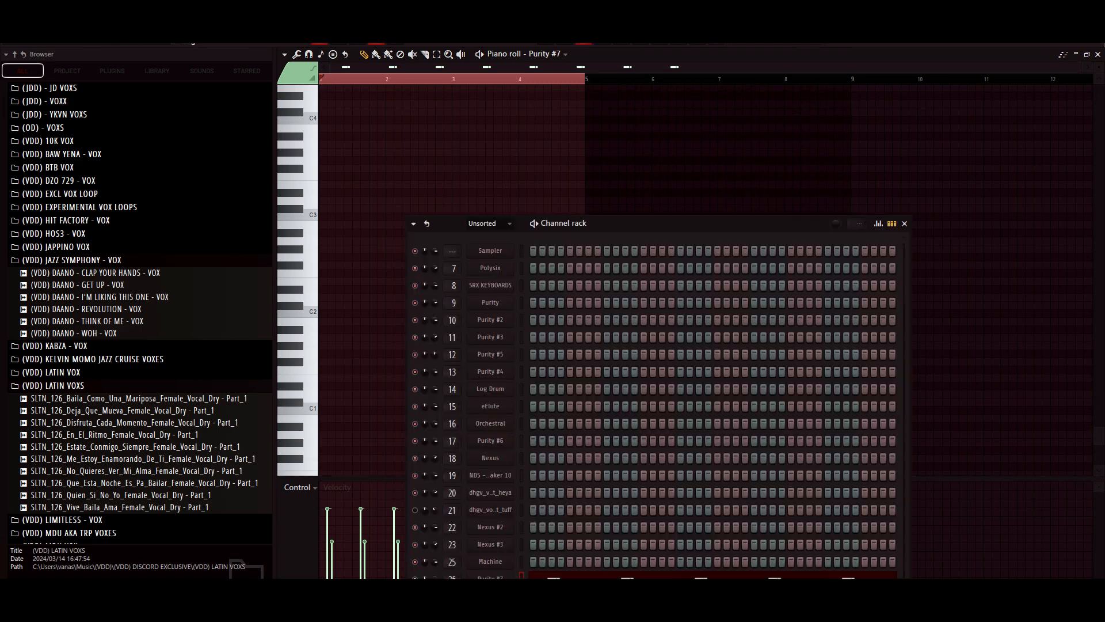
click(490, 577)
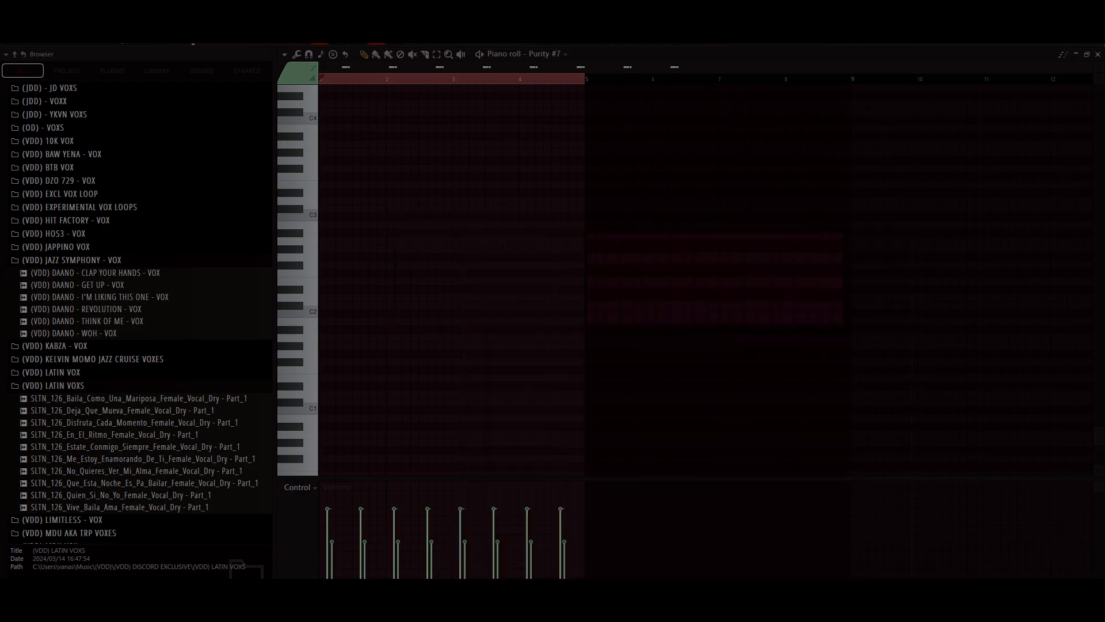
scroll(706, 280, up, 4)
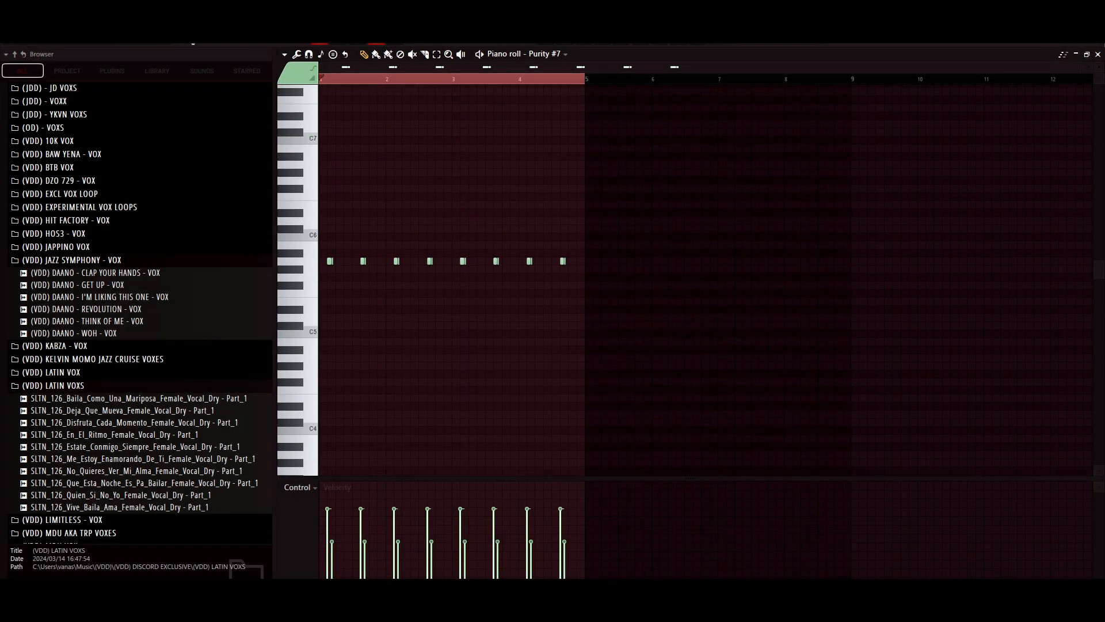
scroll(706, 280, up, 3)
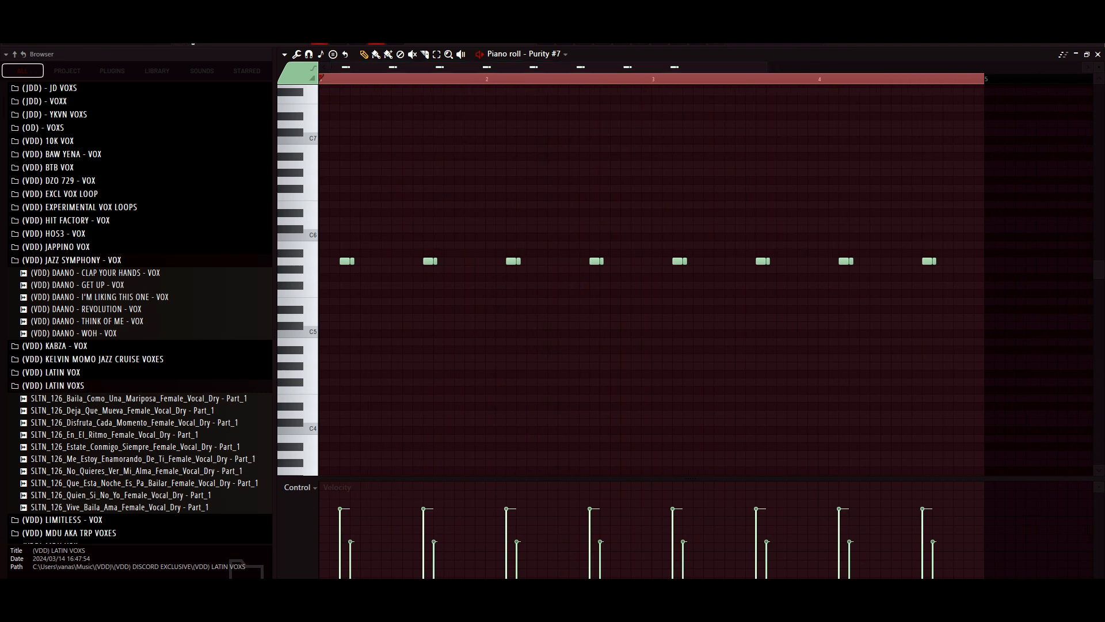
- Play Pattern 17's Purity #7 notes in the piano roll, stop playback and return to the playlist
key(space)
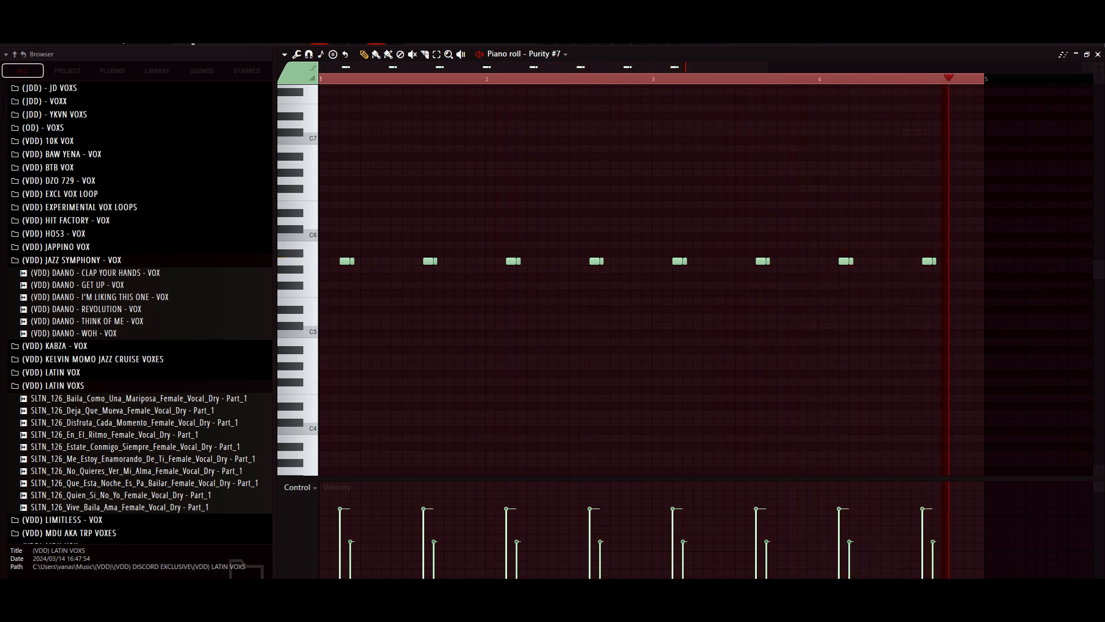
key(space)
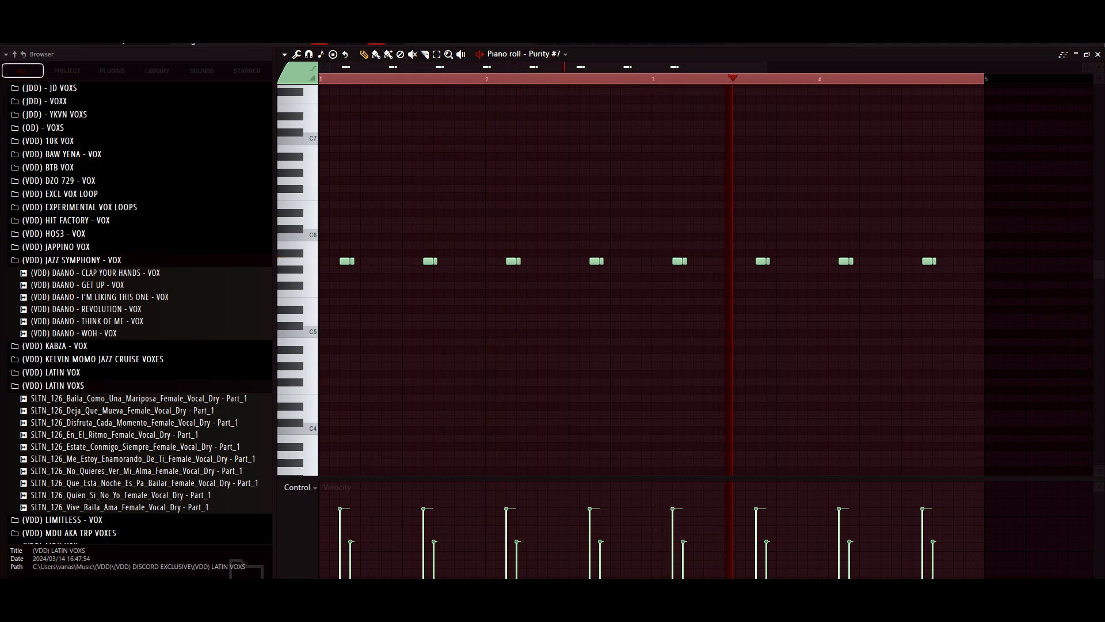
key(space)
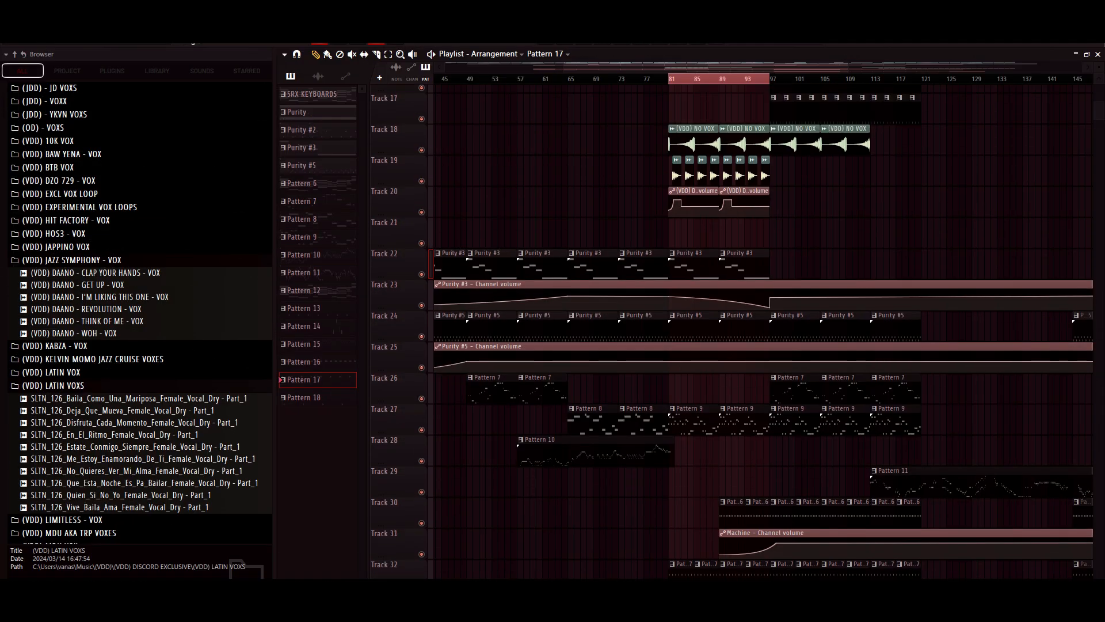
- Select bars 81 to 89 in the playlist and play that section while looking through its tracks, then stop playback
drag(670, 79, 718, 78)
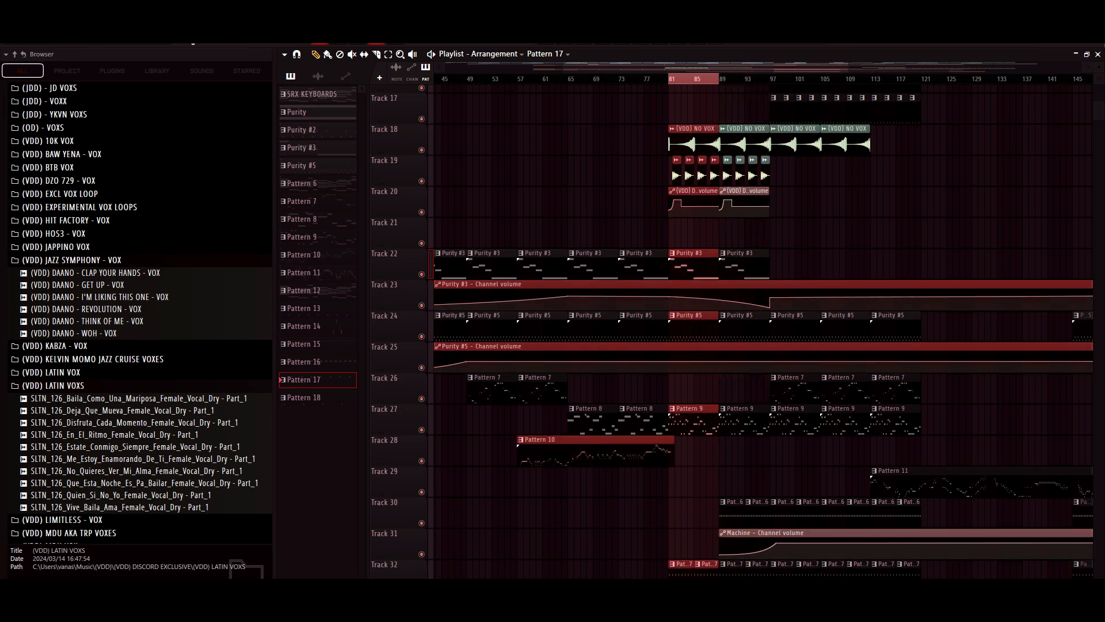
scroll(759, 331, up, 8)
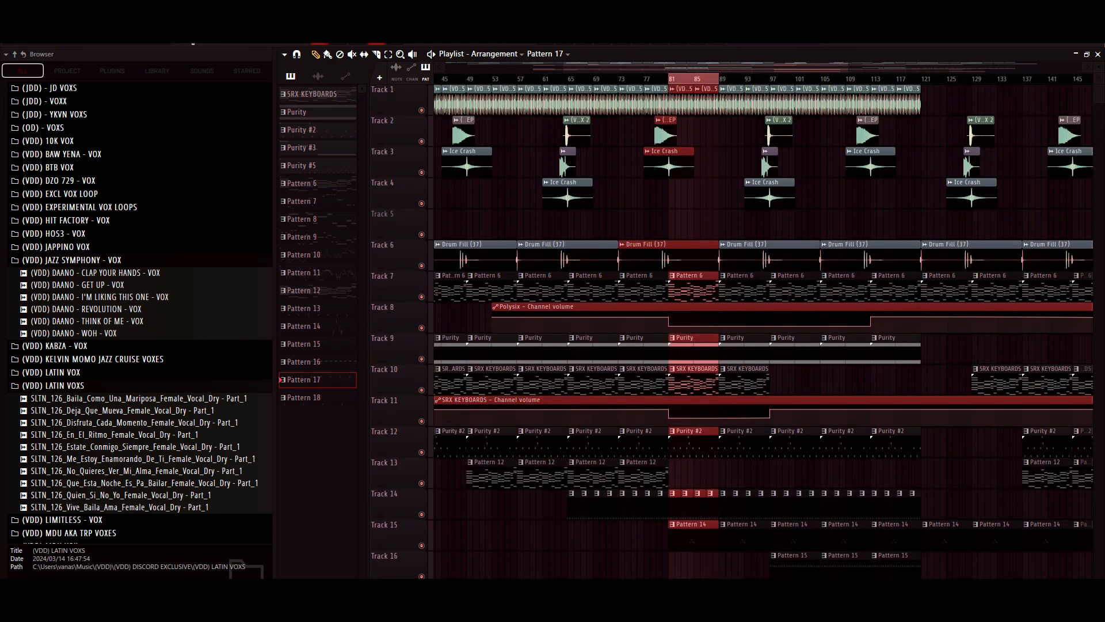
key(space)
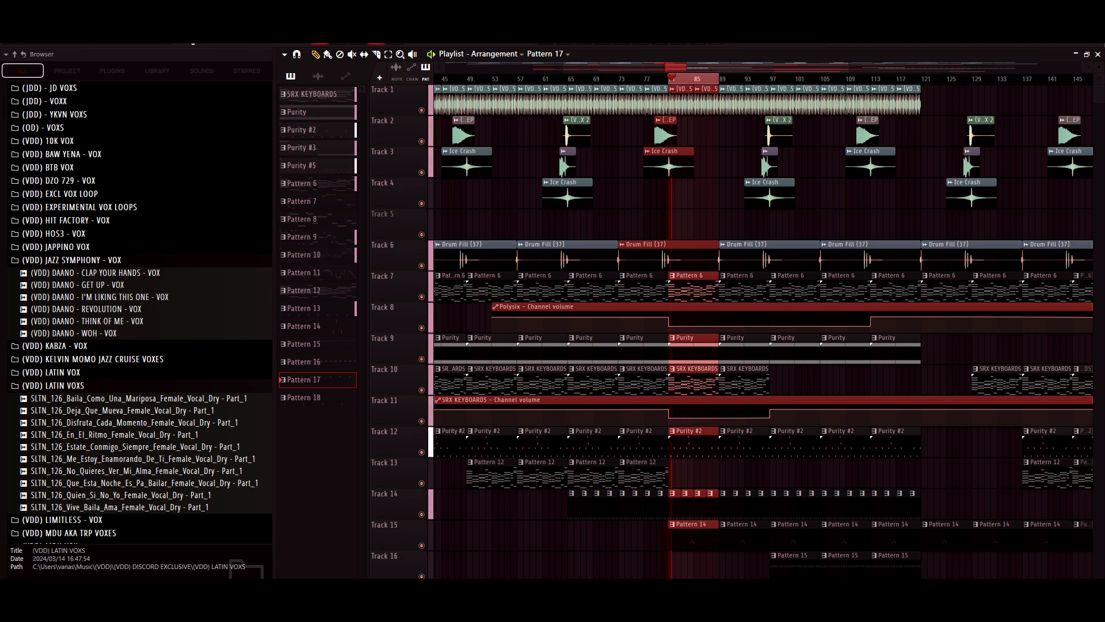
scroll(760, 331, down, 2)
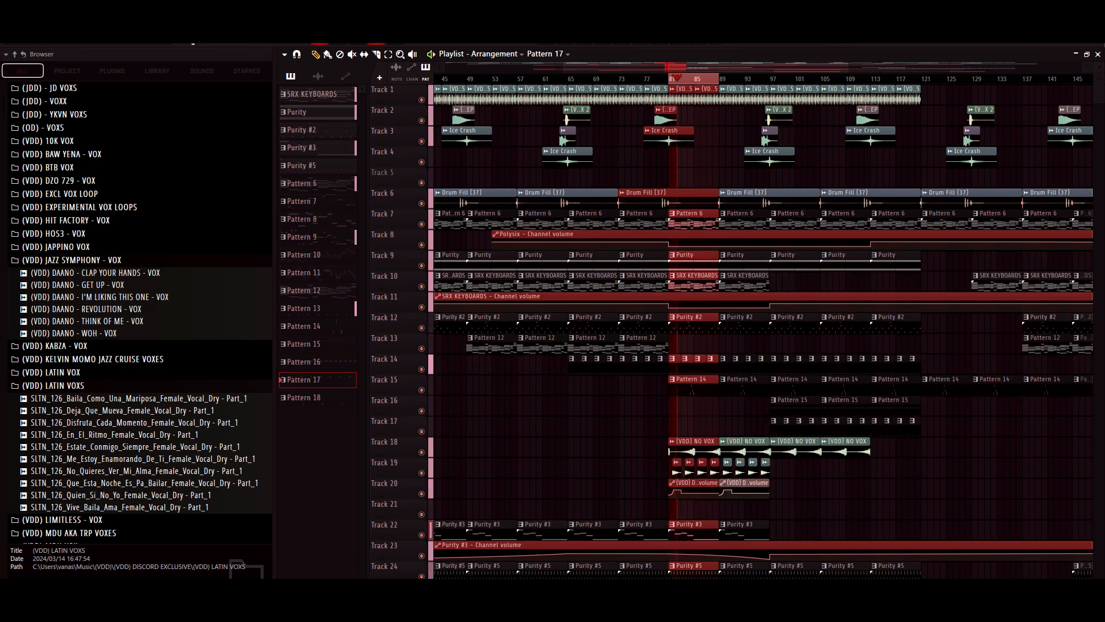
scroll(759, 331, down, 1)
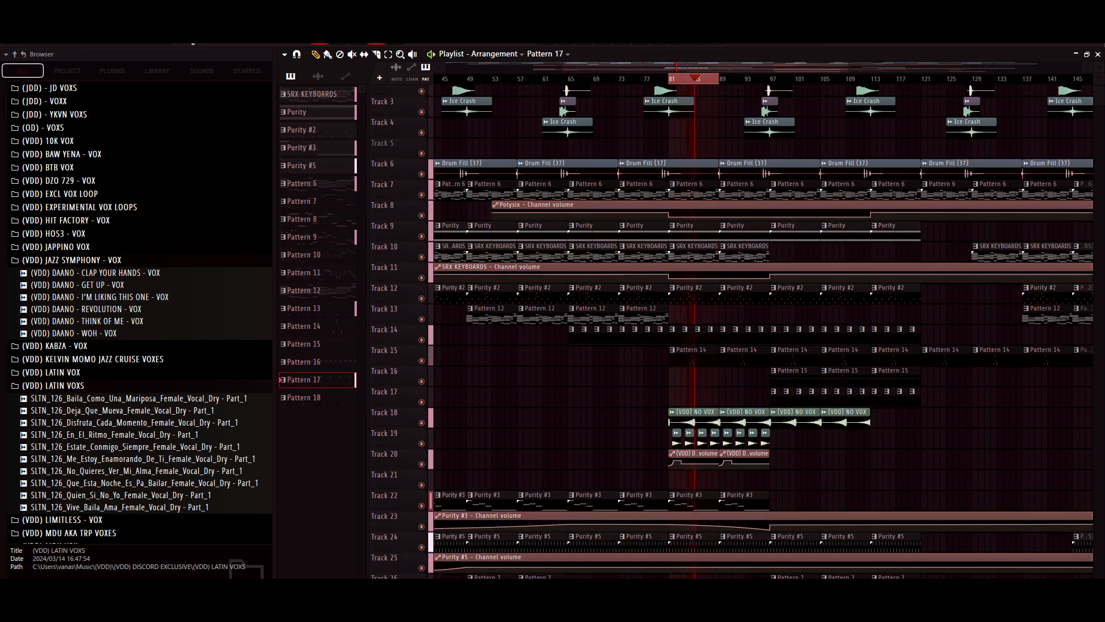
scroll(759, 331, down, 1)
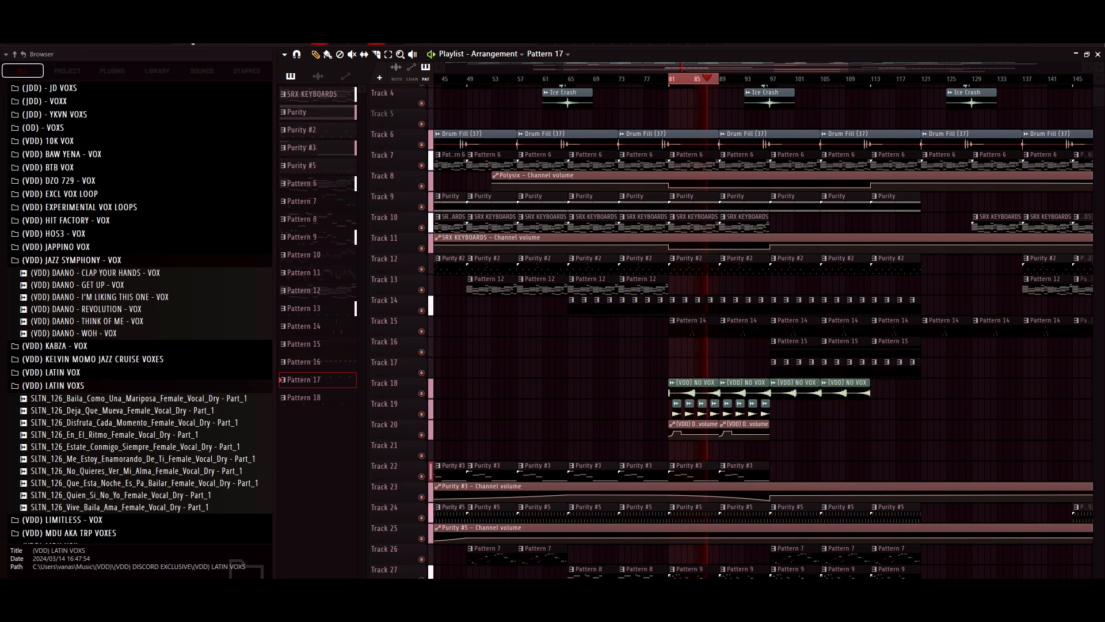
scroll(760, 331, down, 1)
scroll(759, 331, down, 1)
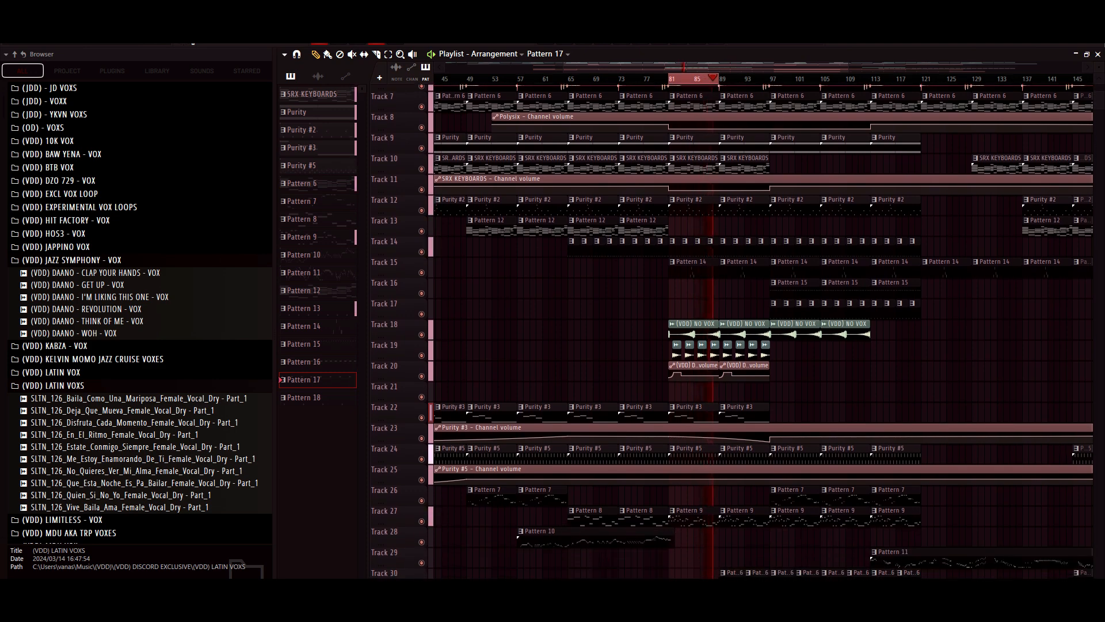
key(space)
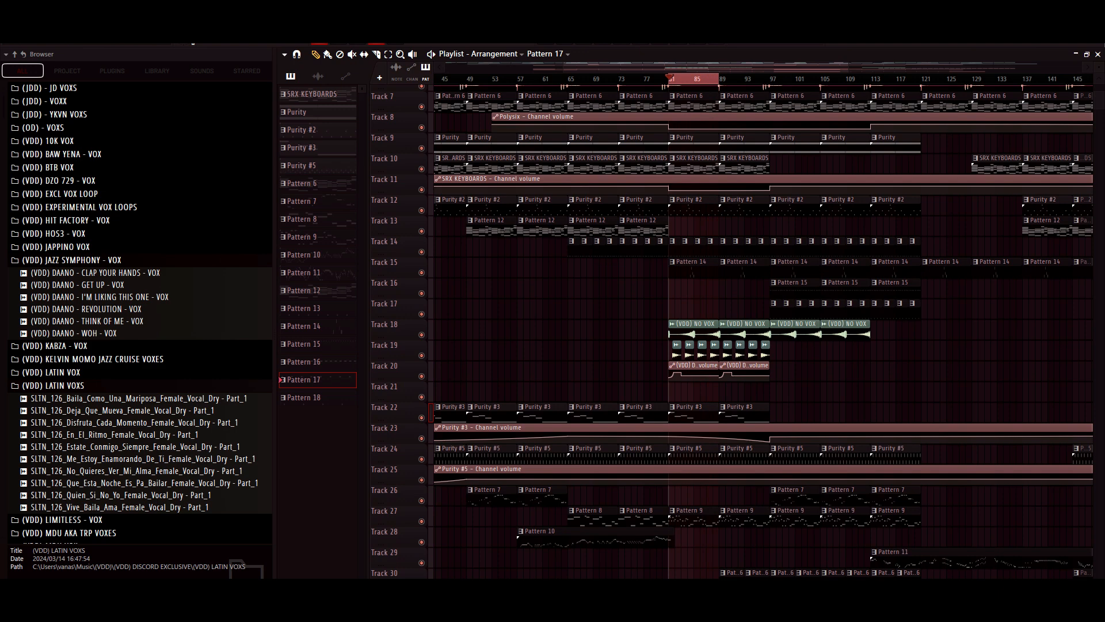
- Examine the Polysix and SRX KEYBOARDS channel volume automation on Tracks 8 and 11 from bar 81 onward
scroll(760, 331, up, 3)
scroll(760, 330, right, 4)
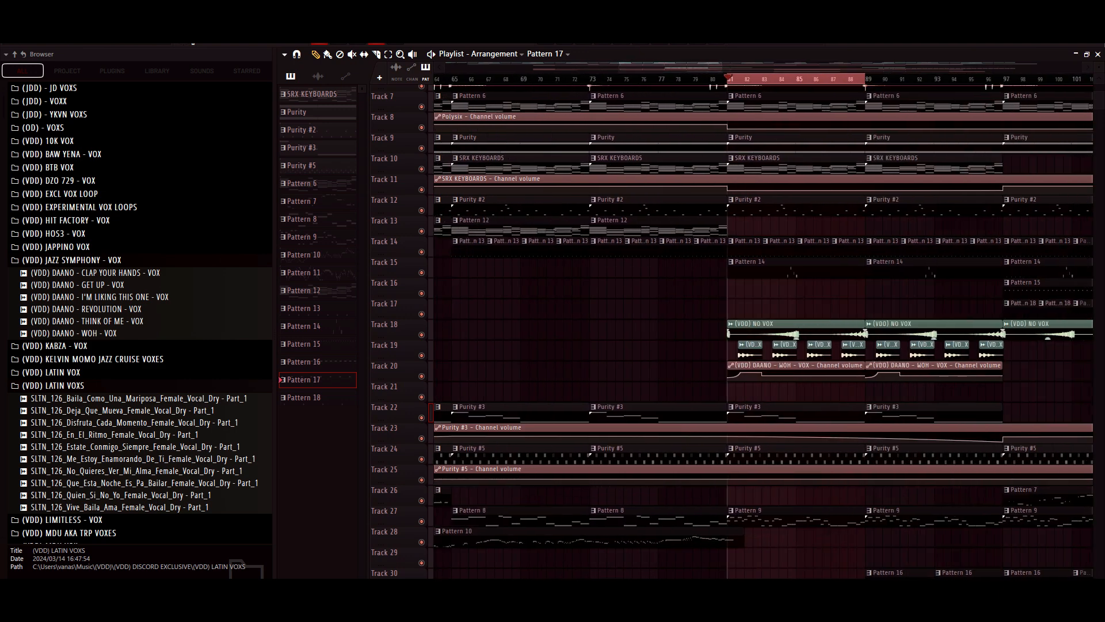
scroll(763, 331, up, 1)
scroll(763, 318, right, 4)
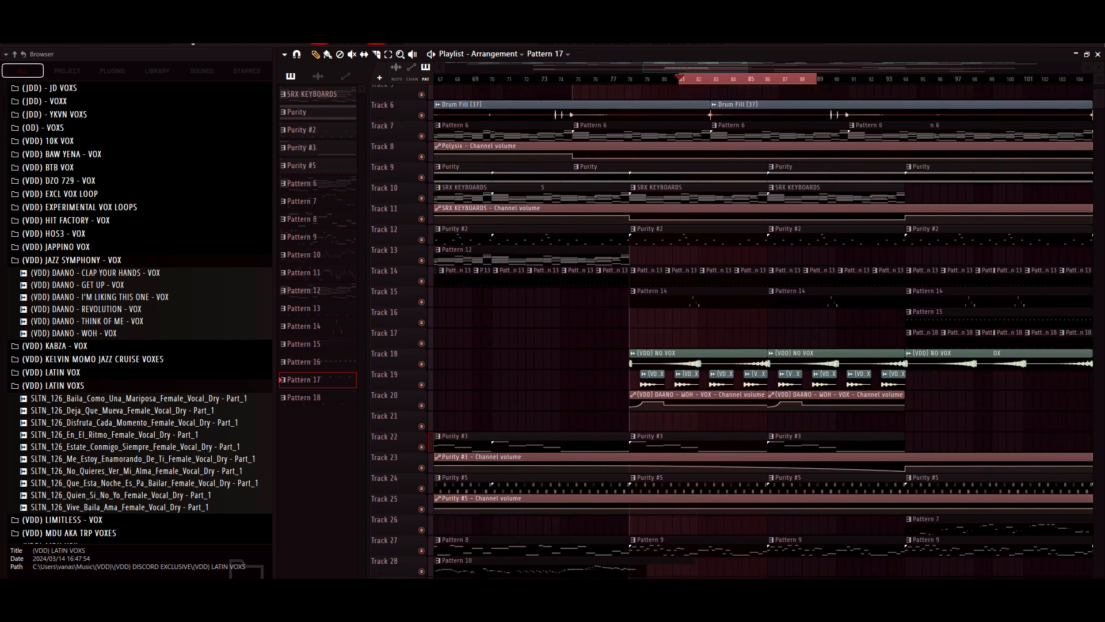
scroll(733, 332, up, 2)
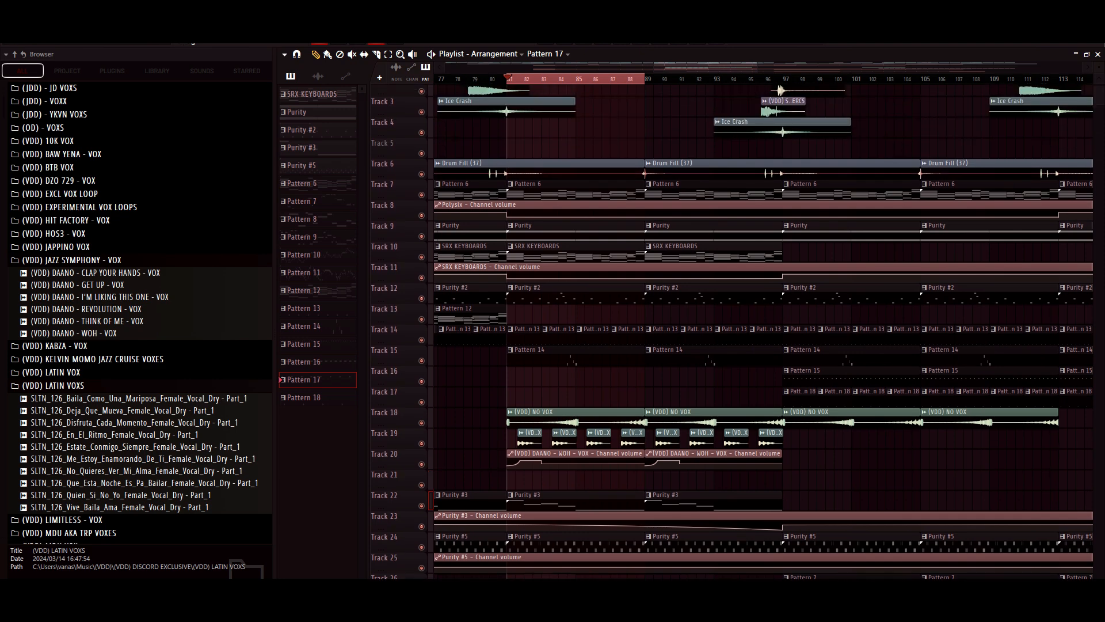
drag(1099, 67, 1098, 92)
scroll(806, 259, down, 2)
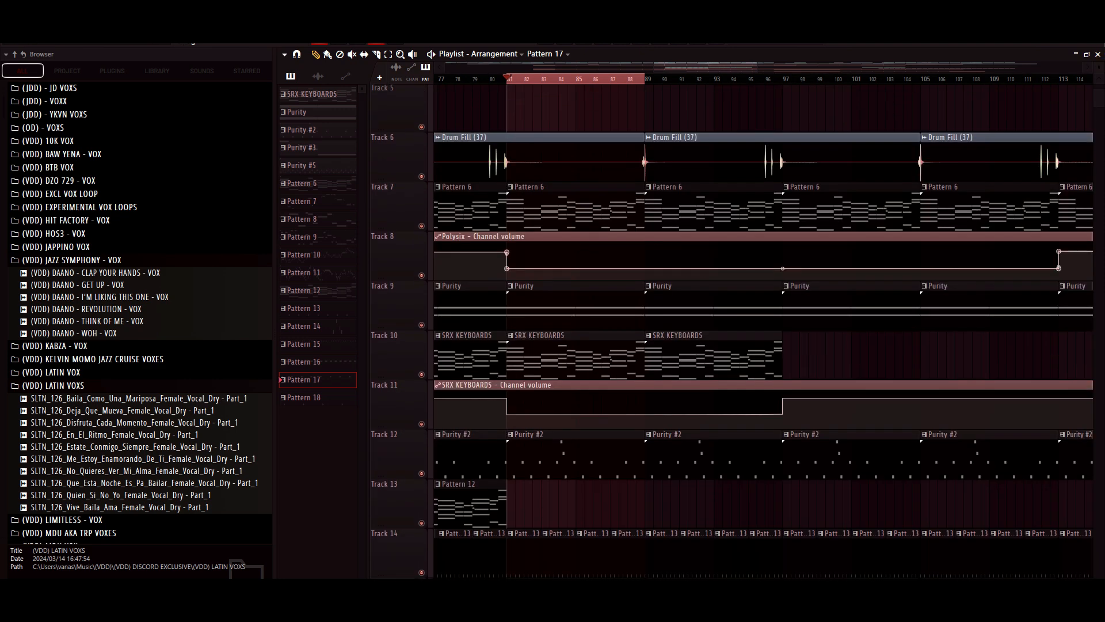
drag(757, 67, 795, 67)
scroll(806, 262, down, 2)
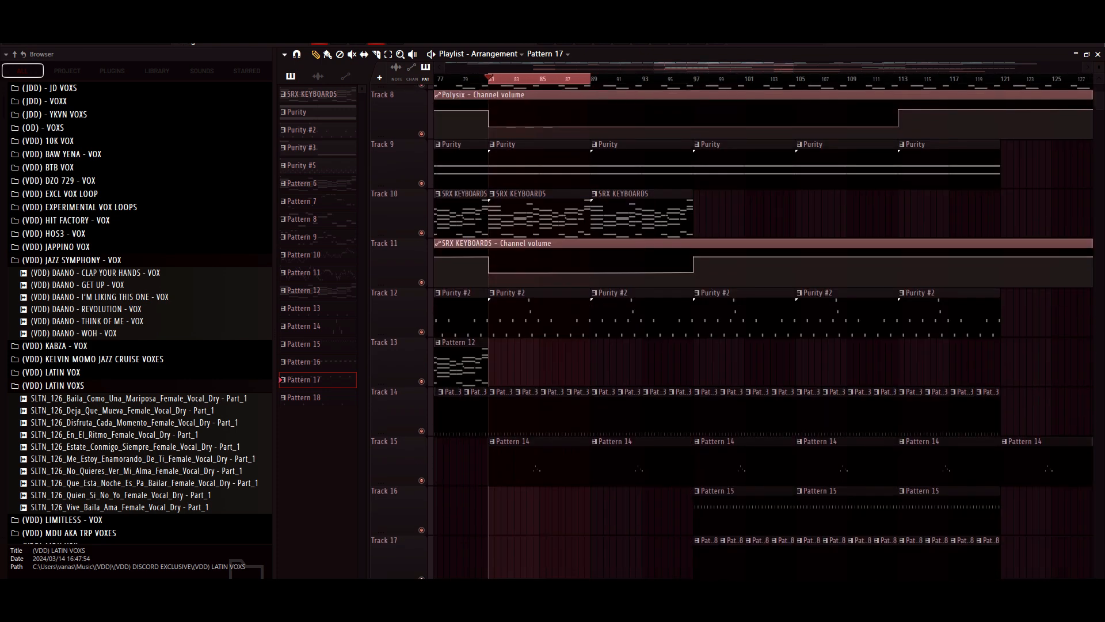
scroll(759, 331, up, 2)
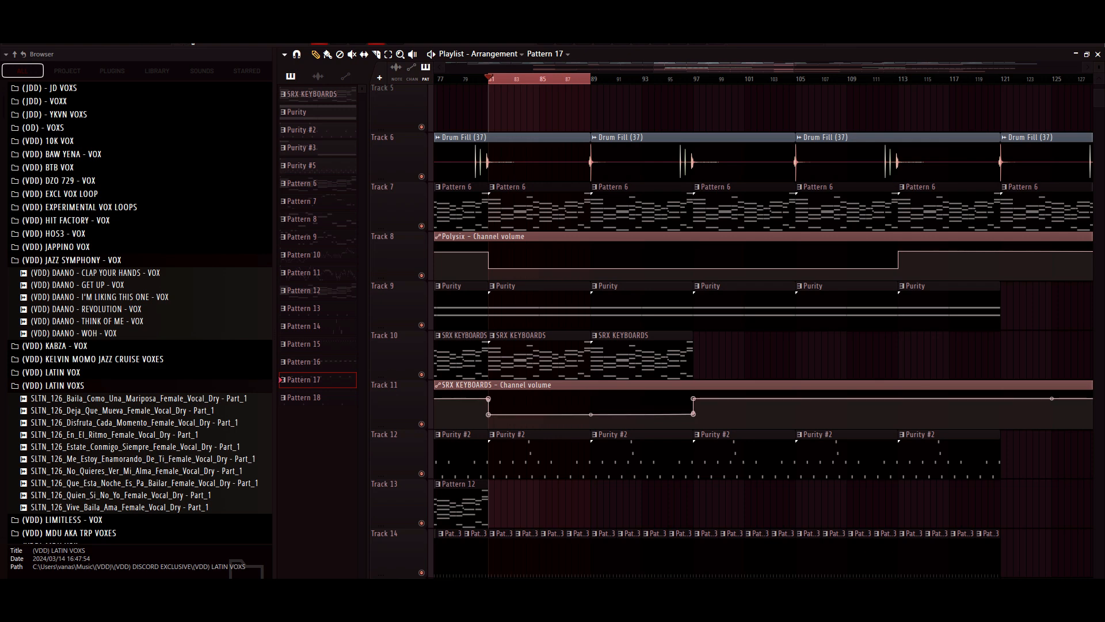
- Examine the channel volume automation of (VDD) DAANO - WOH - VOX on Track 20 and Purity #3 on Track 23
scroll(760, 331, down, 6)
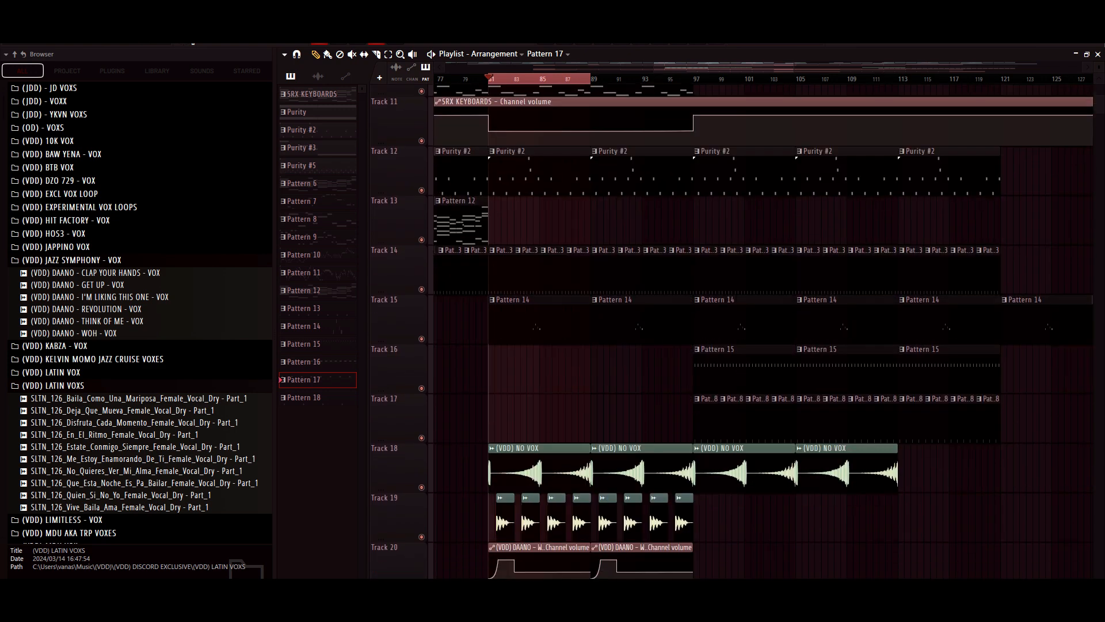
scroll(760, 331, down, 9)
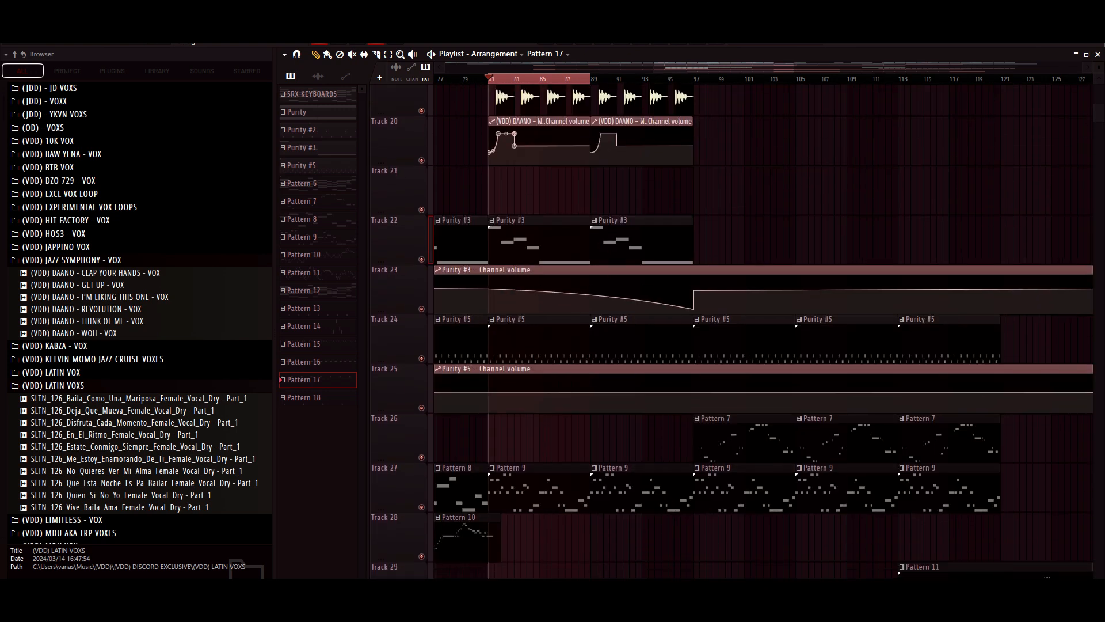
drag(653, 67, 564, 67)
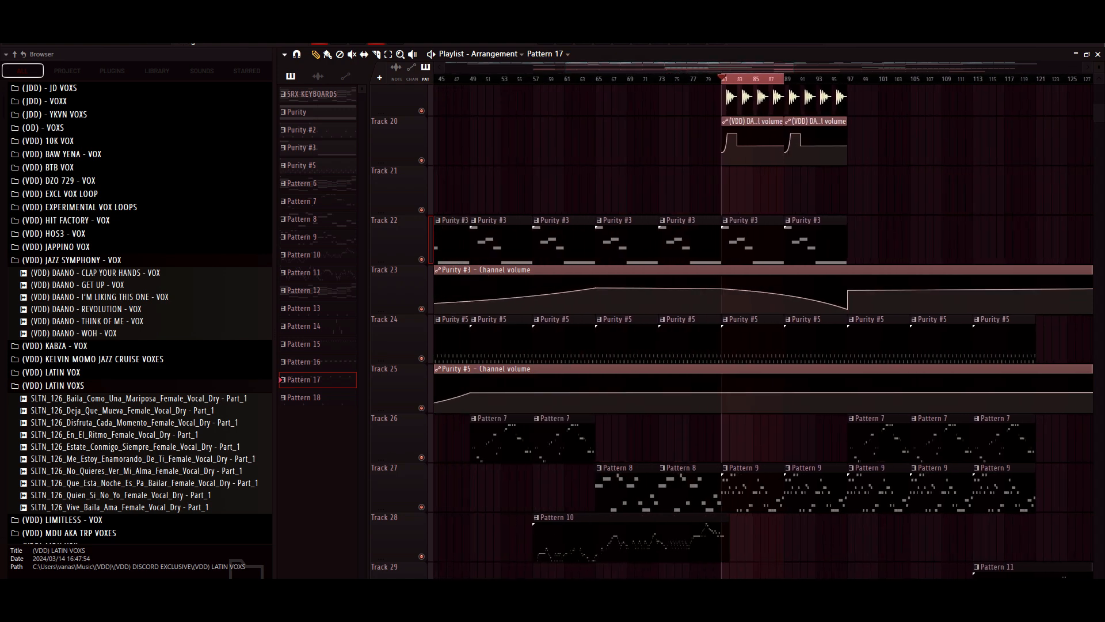
scroll(759, 331, up, 3)
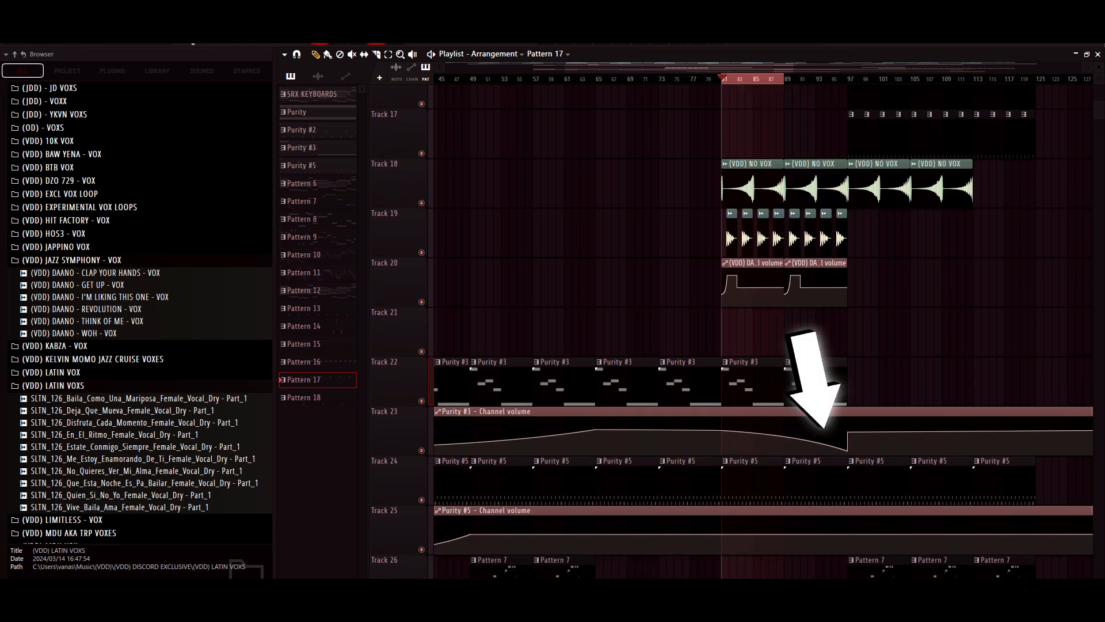
scroll(763, 332, right, 4)
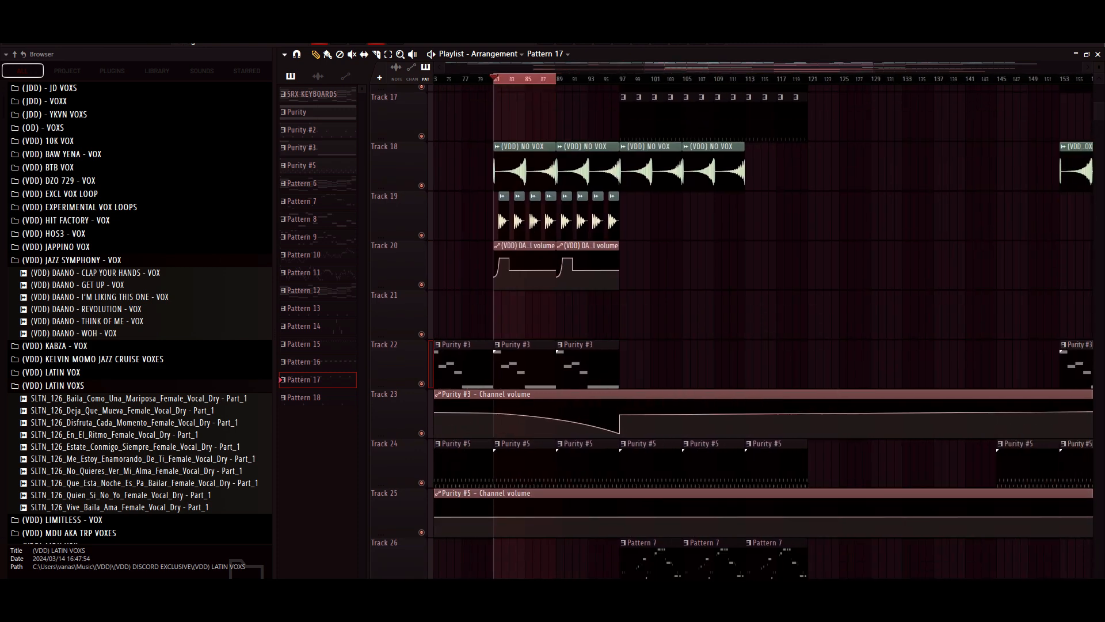
scroll(760, 332, down, 3)
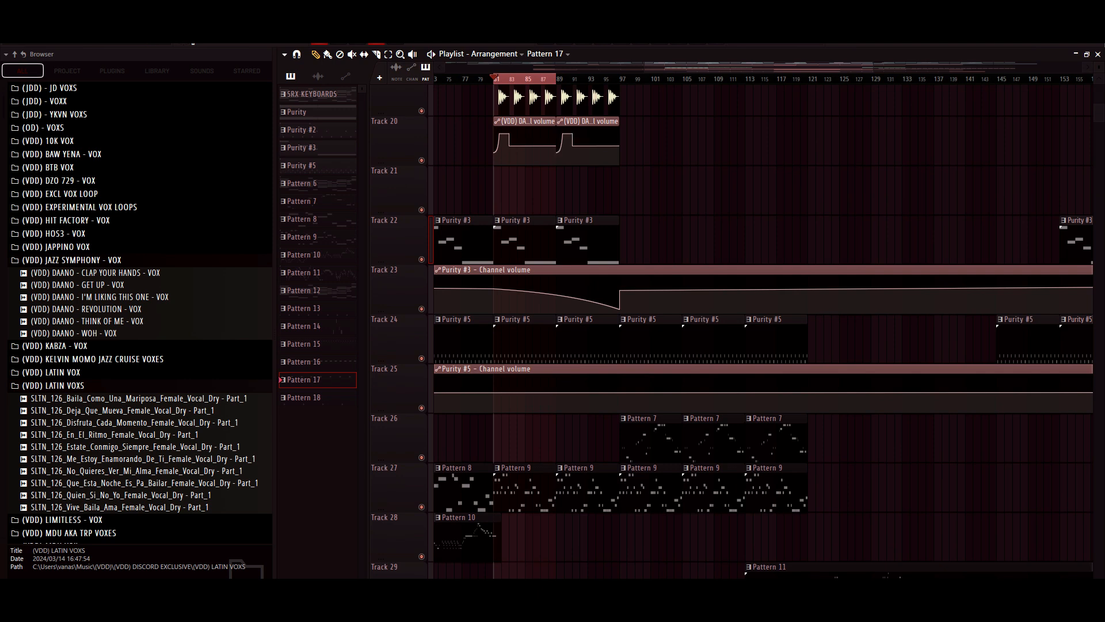
- Set the playlist time selection to the second half of the section, bars 89 to 97
scroll(732, 331, down, 3)
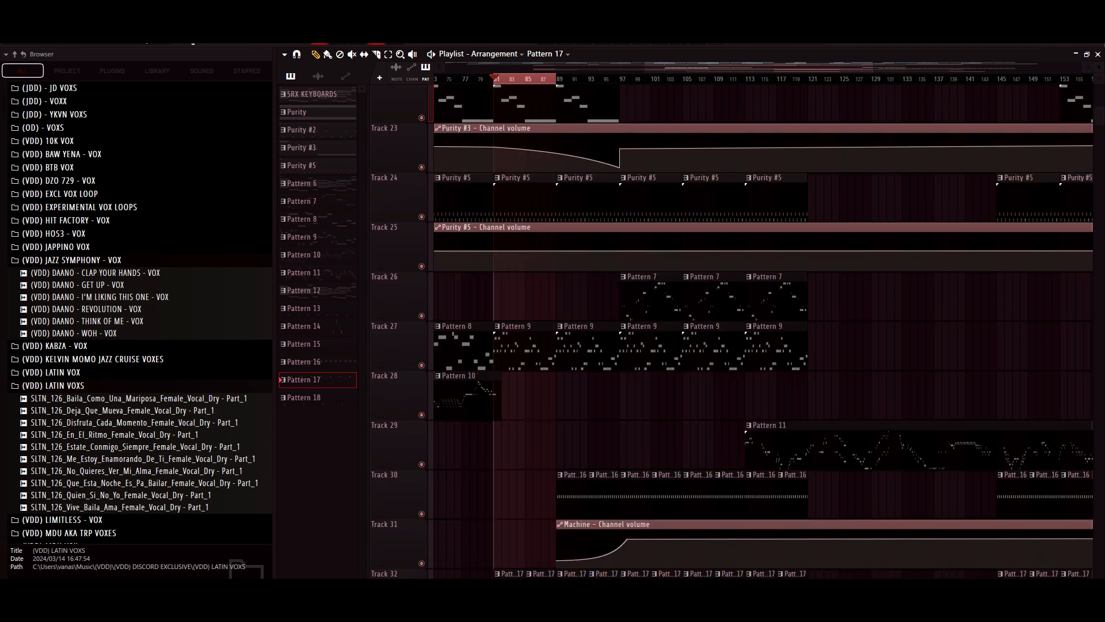
drag(494, 79, 619, 79)
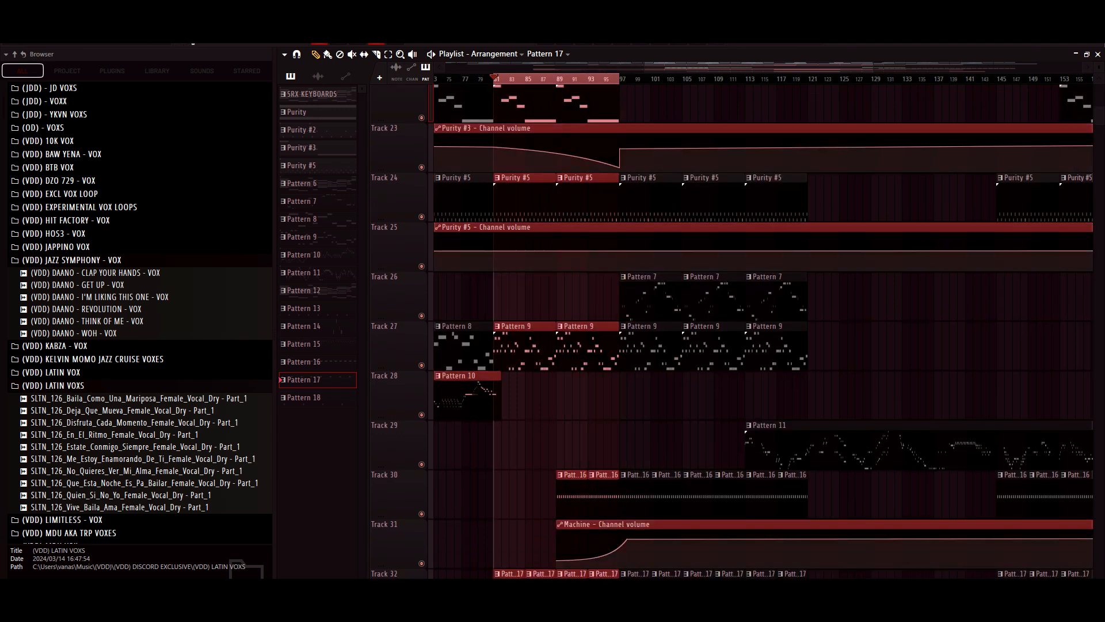
drag(494, 79, 557, 79)
key(space)
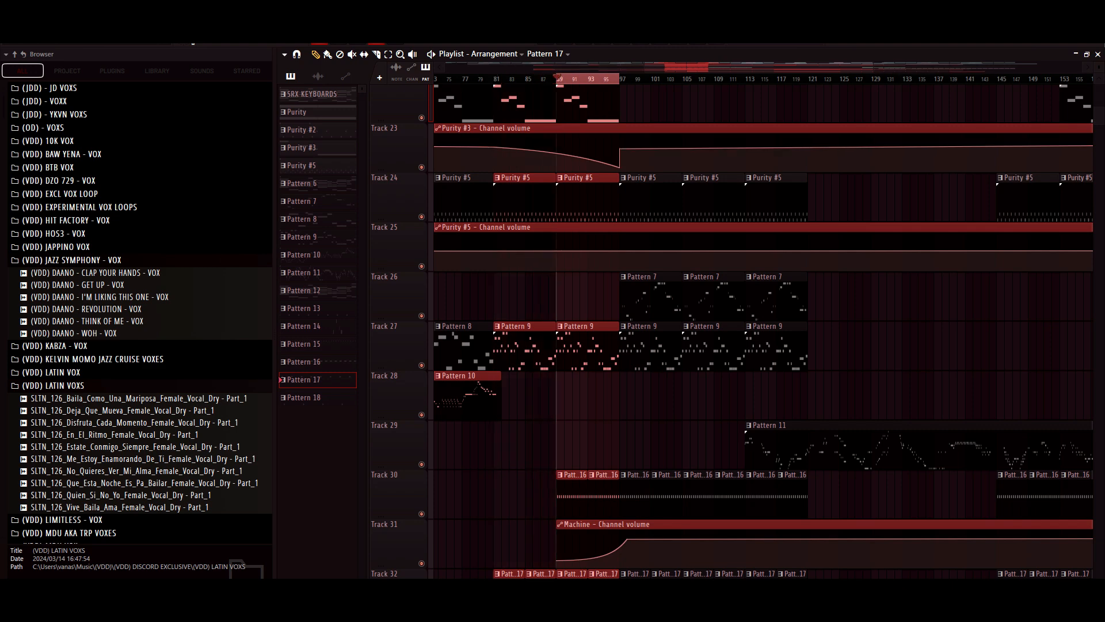
- View Pattern 16's Machine notes from Track 30 in the piano roll, and check the Machine channel volume automation on Track 31
double_click(572, 493)
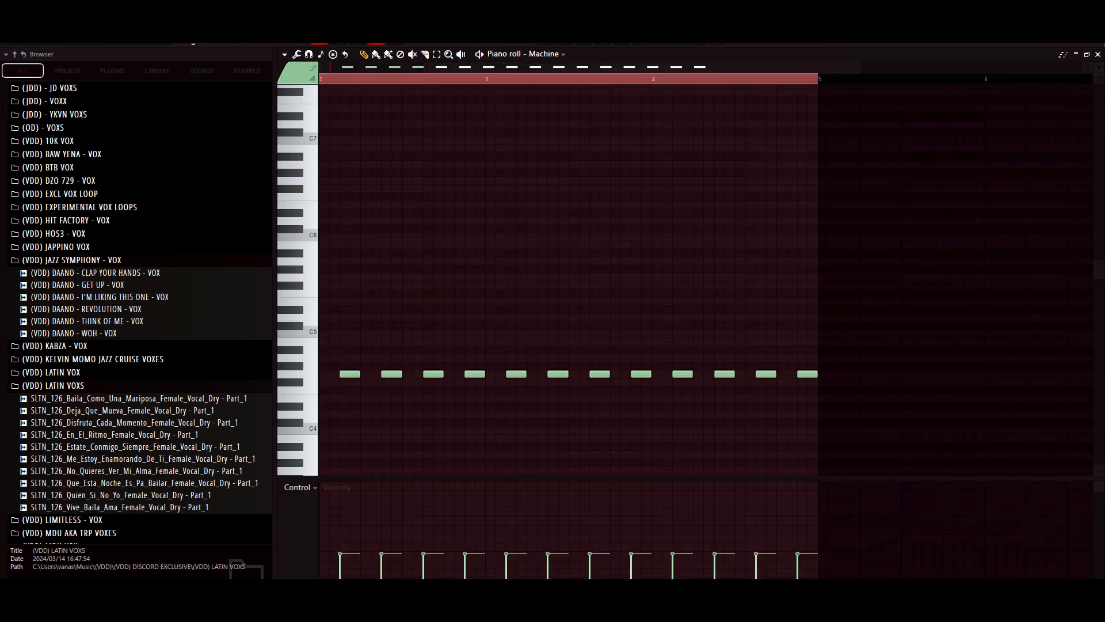
key(F5)
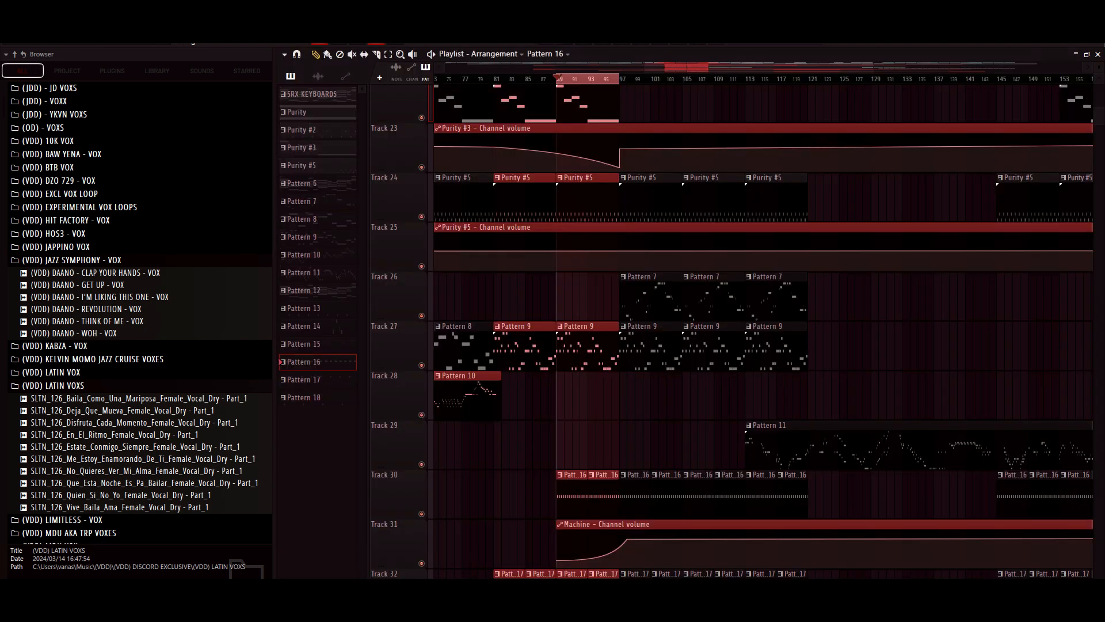
scroll(759, 332, down, 5)
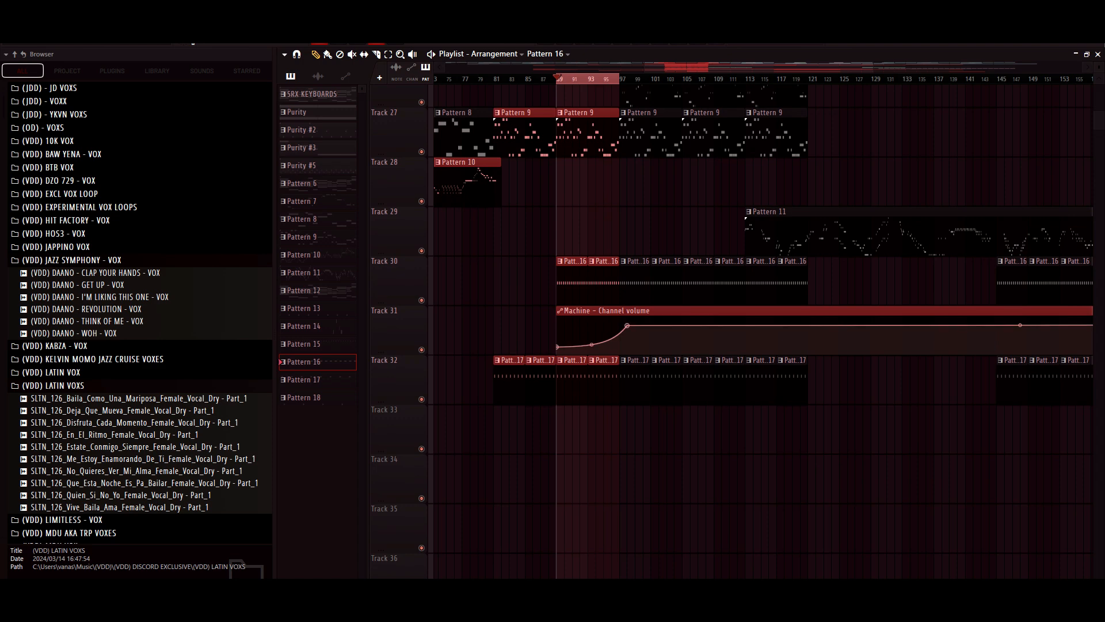
- Set the playlist time selection to bars 97 to 121
scroll(760, 332, up, 6)
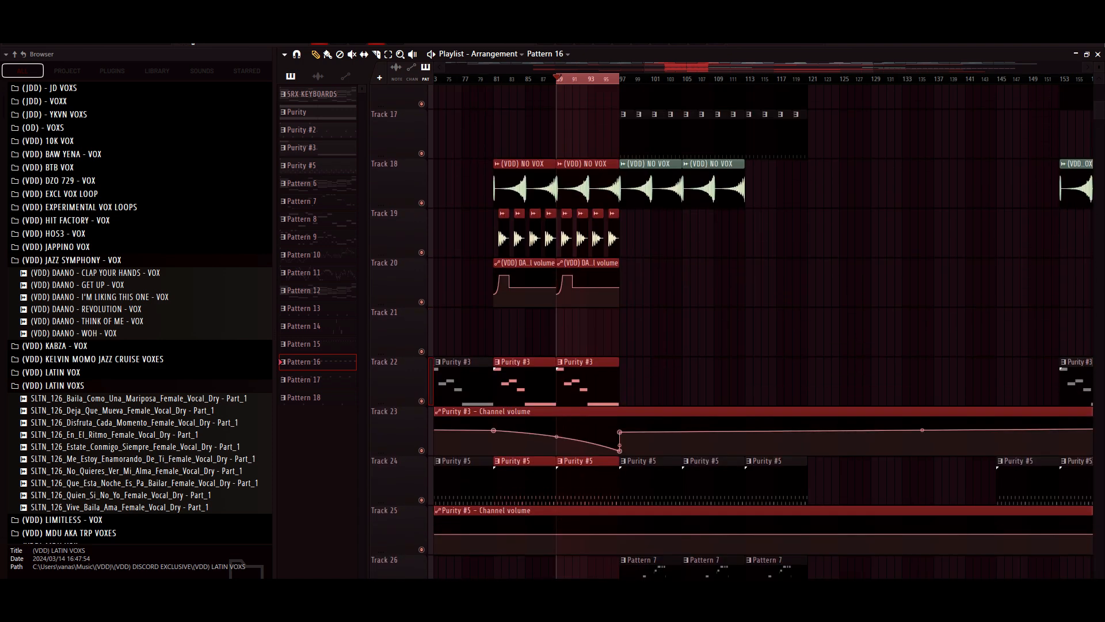
scroll(760, 332, up, 3)
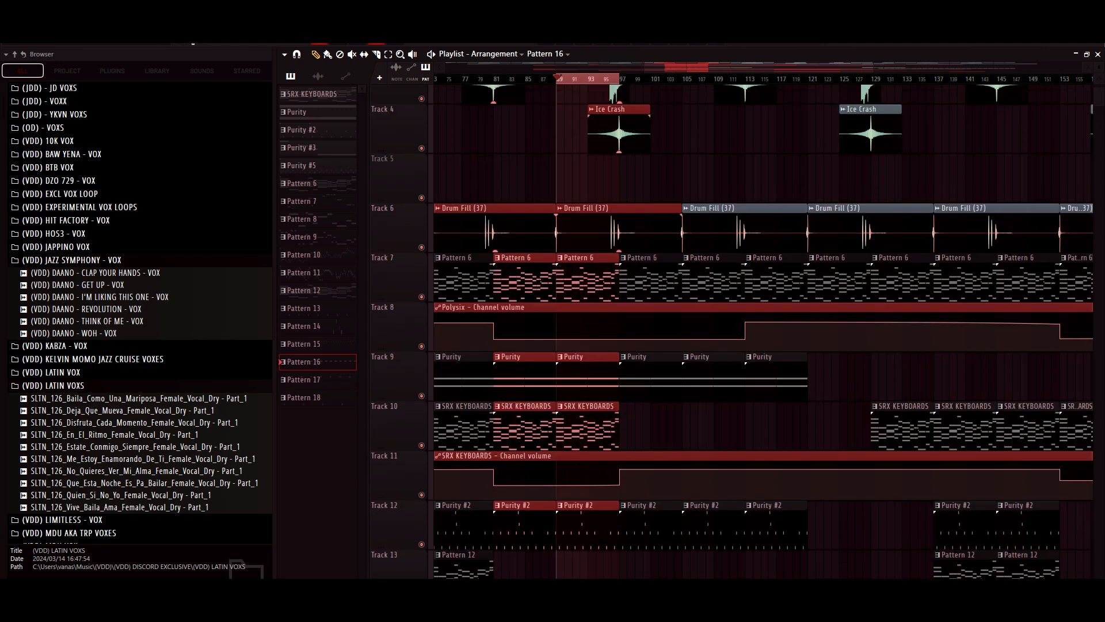
scroll(760, 331, down, 8)
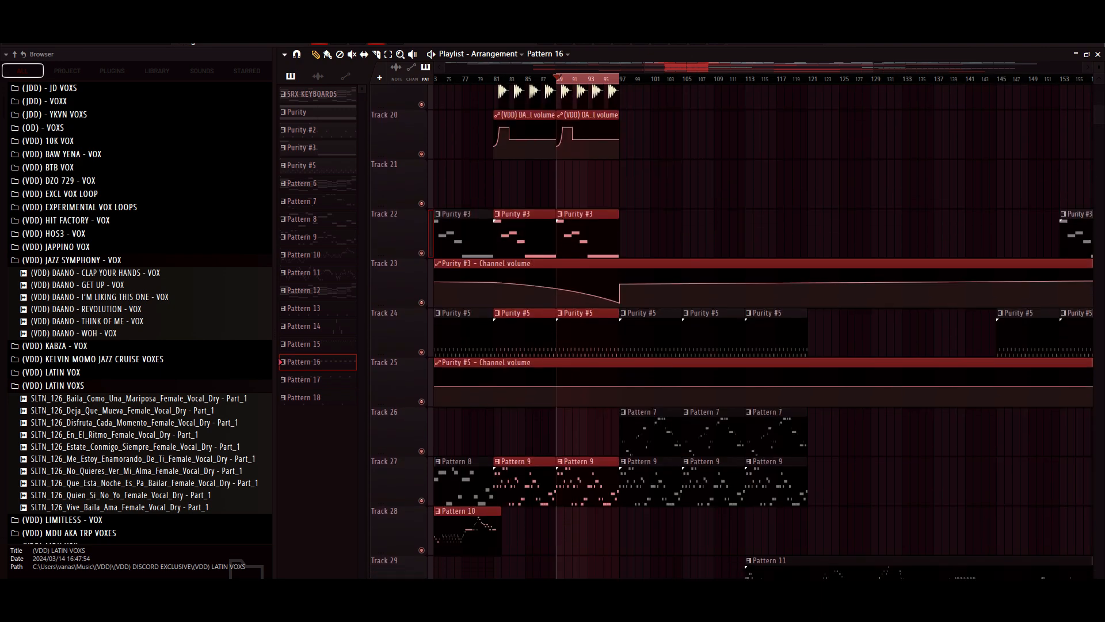
scroll(760, 332, up, 3)
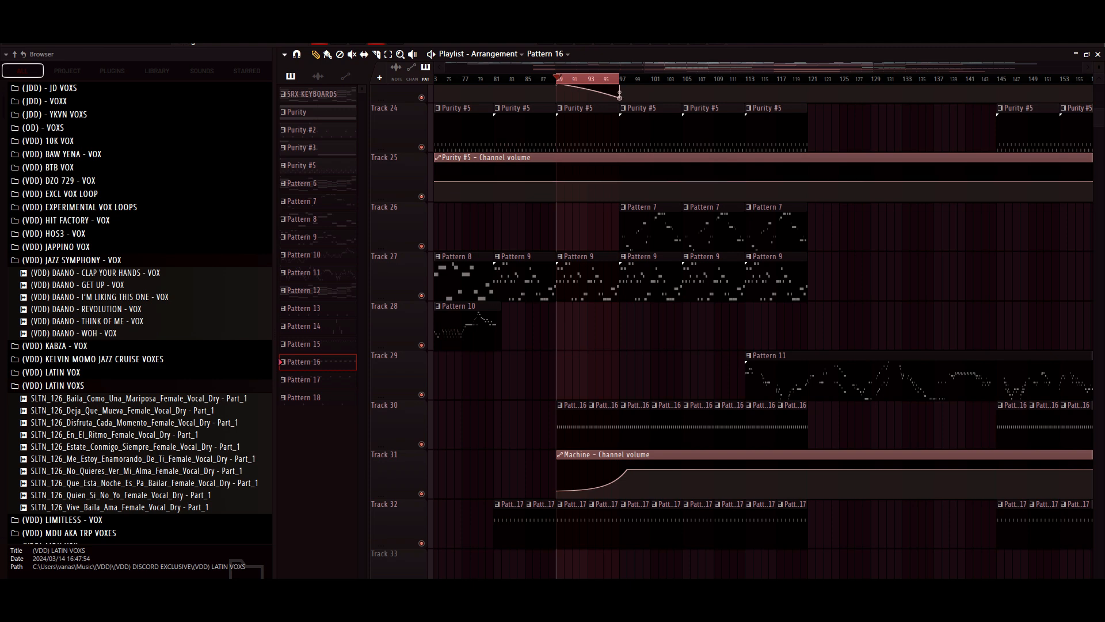
drag(620, 79, 800, 79)
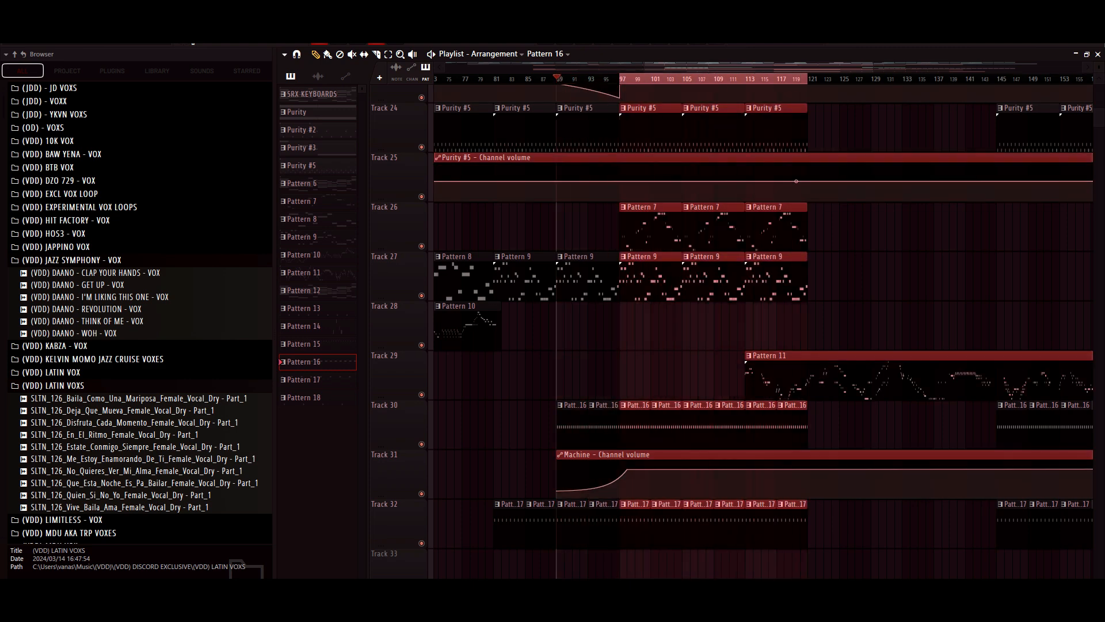
- View Pattern 15's Nexus #3 notes from Track 16 in the piano roll and check the preset loaded in the Nexus plugin
scroll(731, 331, up, 10)
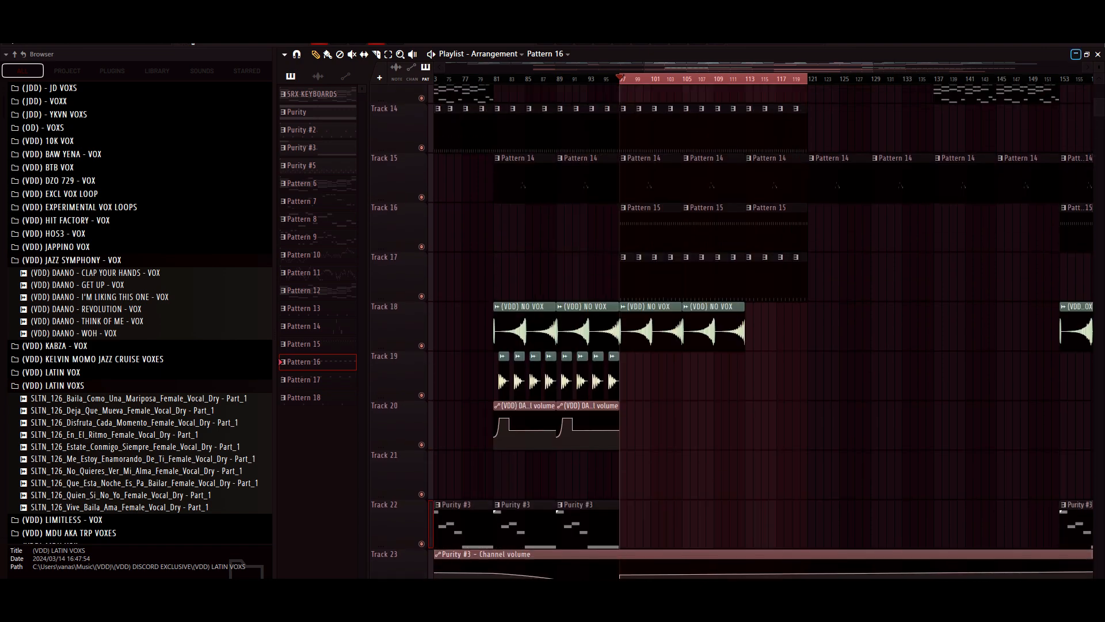
drag(1099, 67, 1099, 47)
scroll(760, 331, up, 4)
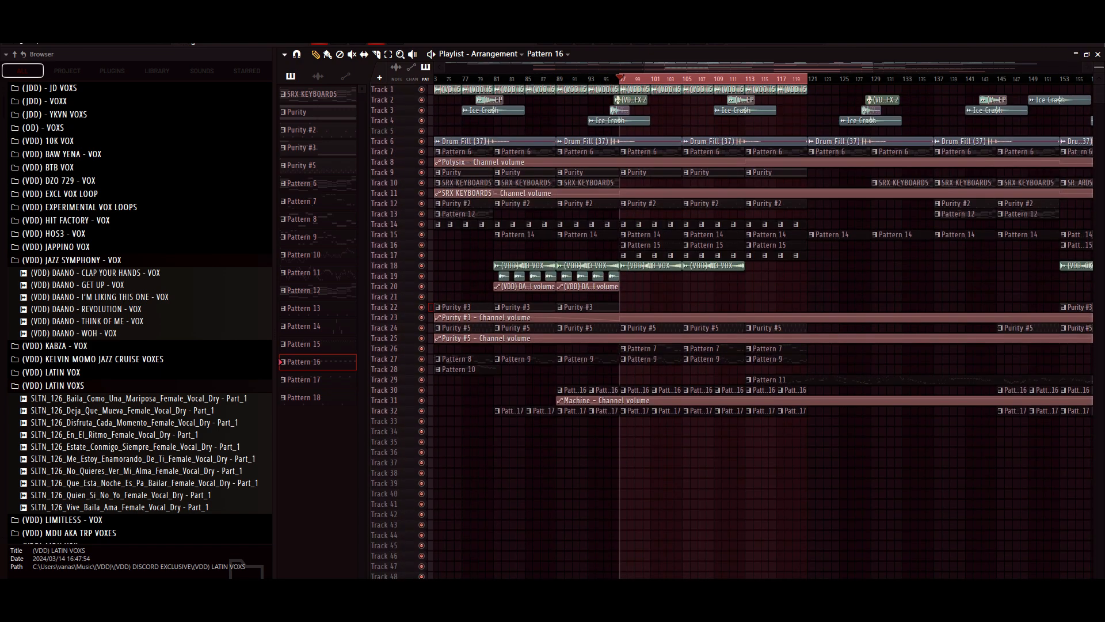
drag(1099, 68, 1099, 72)
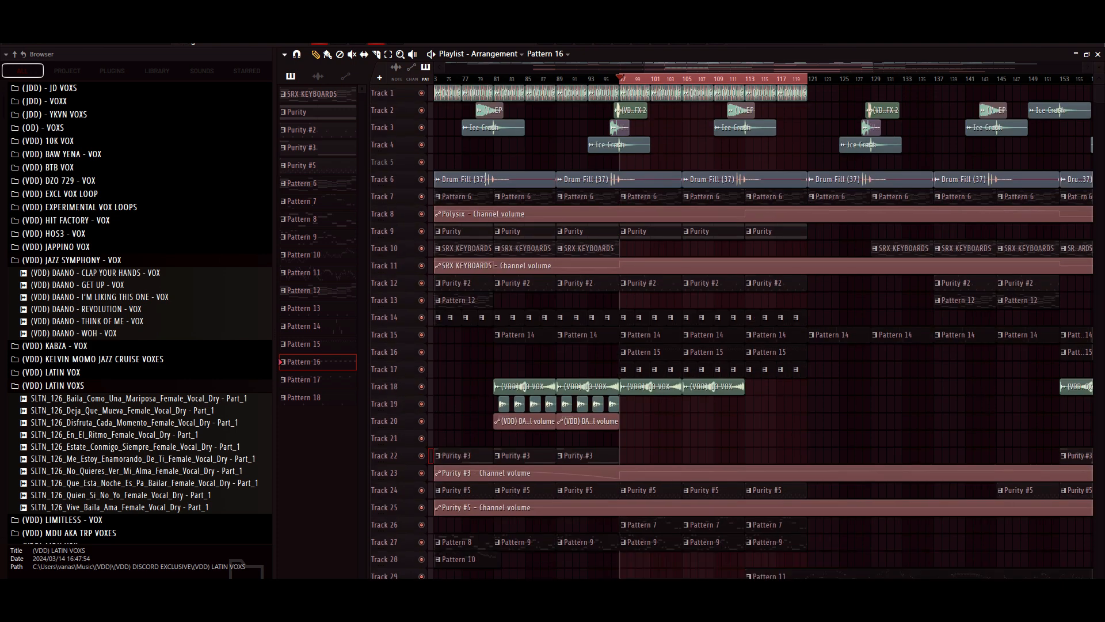
key(F7)
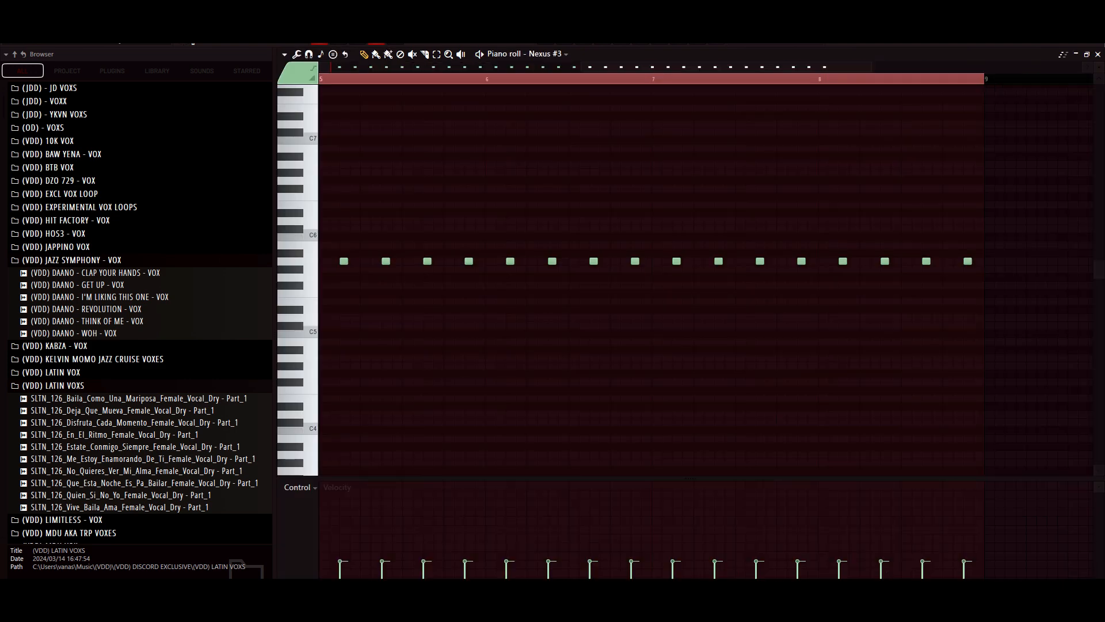
key(F5)
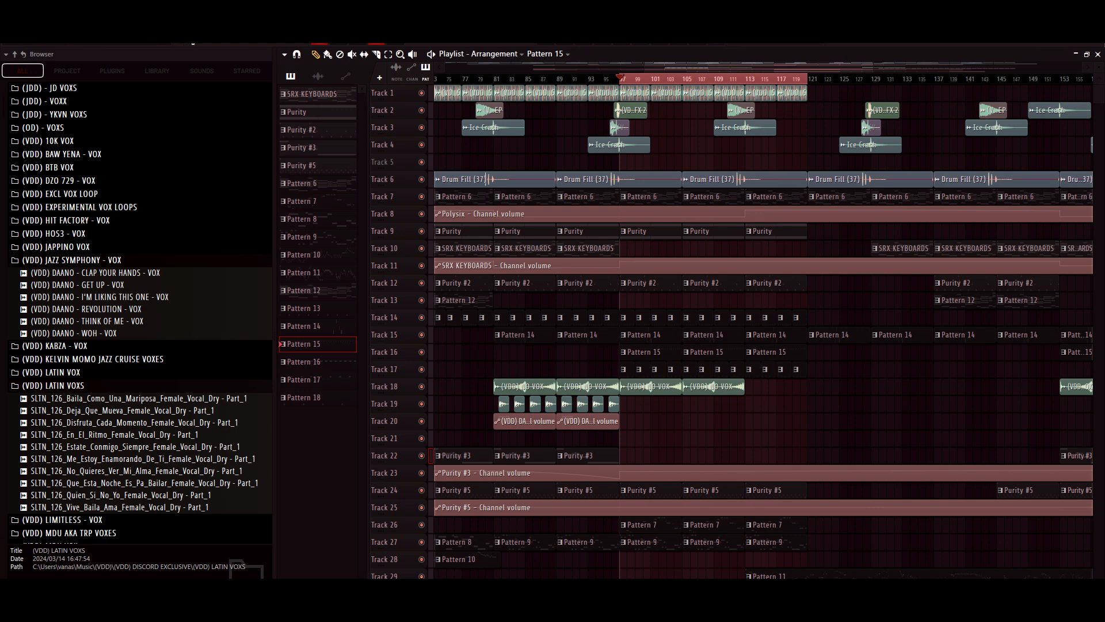
key(F7)
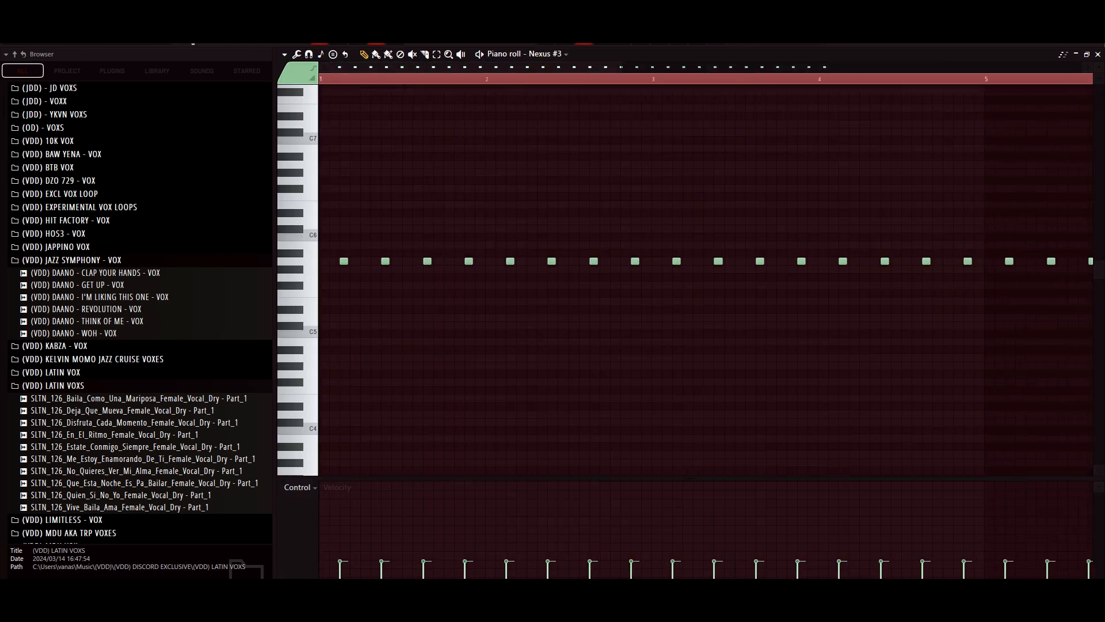
key(F6)
click(490, 544)
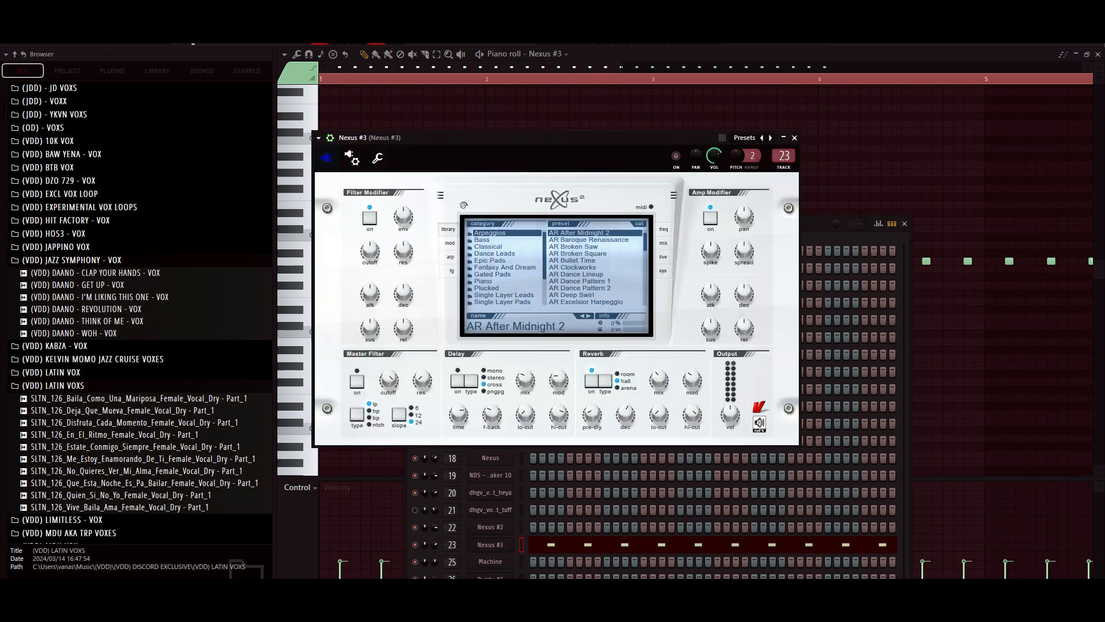
click(795, 137)
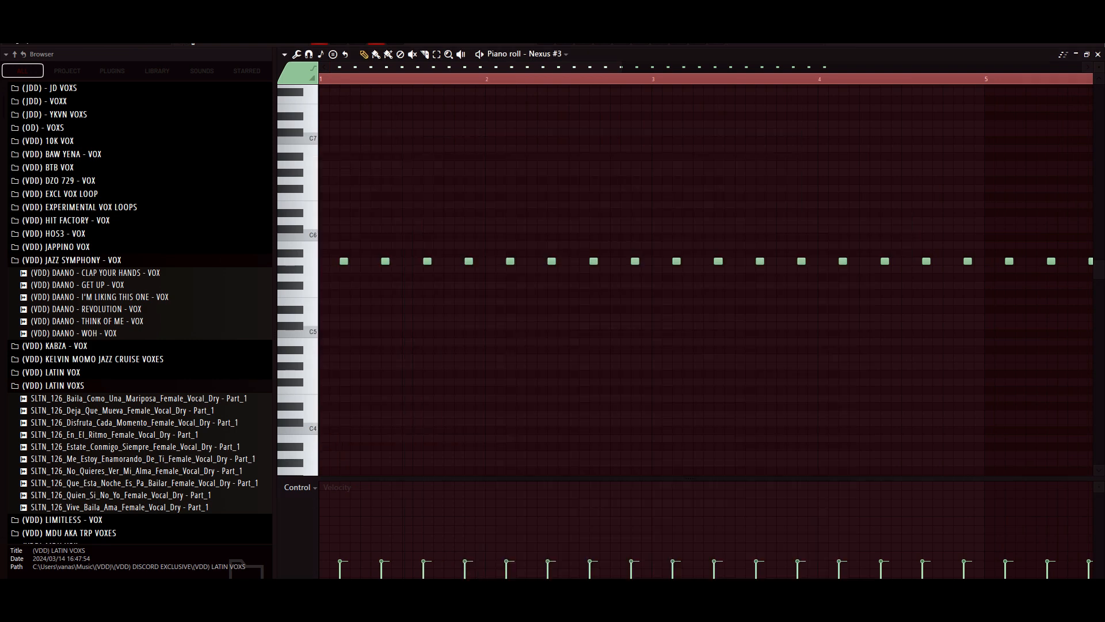
- Play Pattern 15's Nexus #3 notes in the piano roll with all eight bars in view, and return to the playlist
key(space)
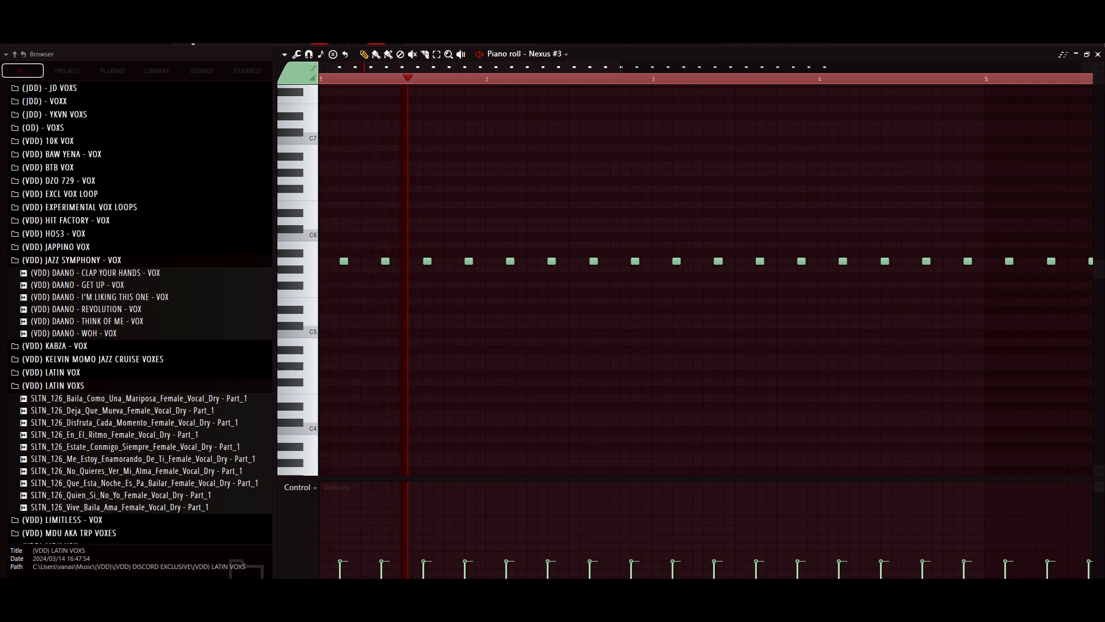
scroll(706, 280, down, 4)
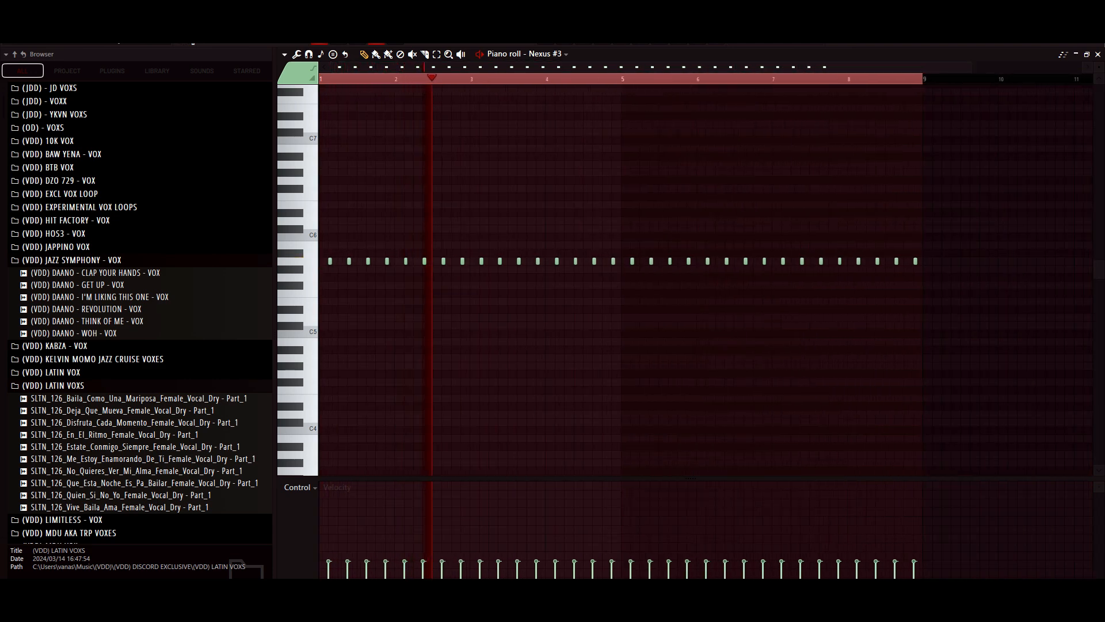
key(space)
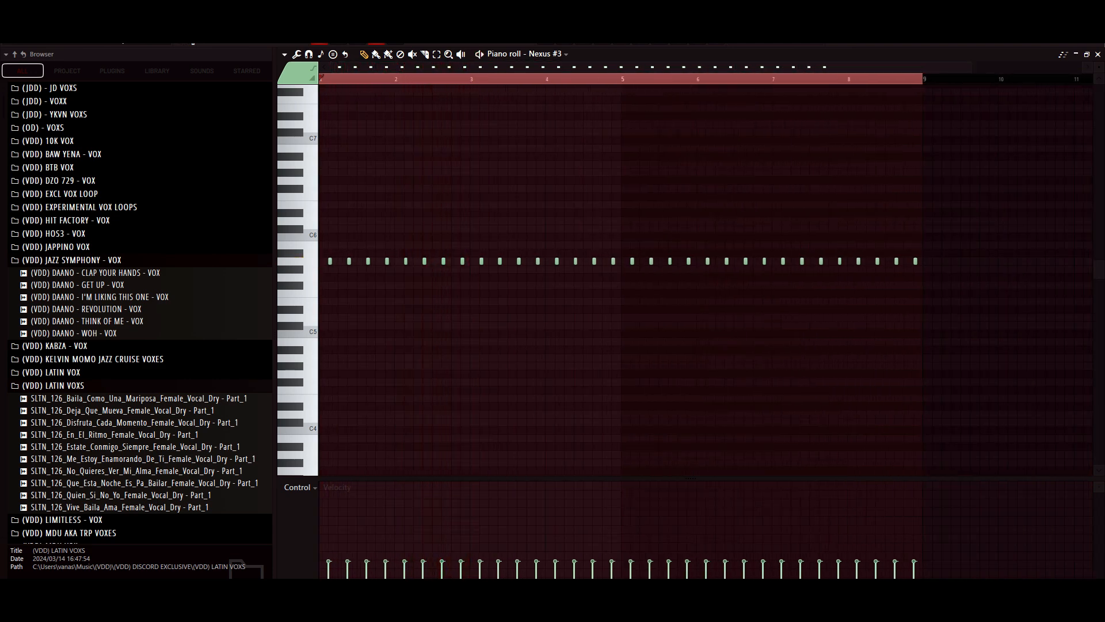
key(F5)
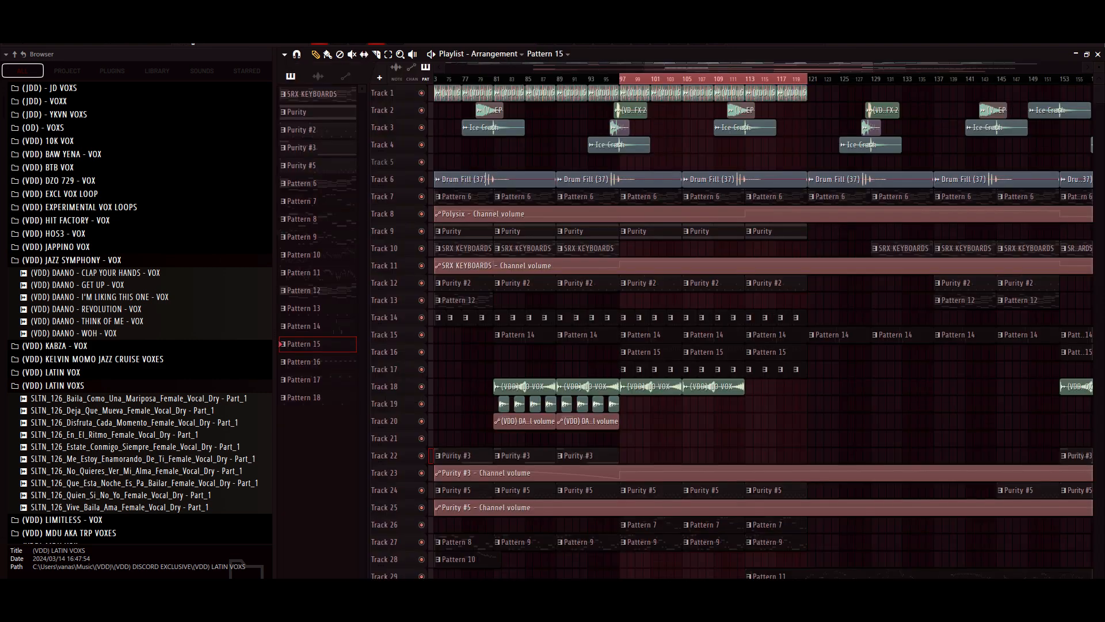
- Open Pattern 18 from Track 17 in the piano roll and display the notes of its (VDD) WOZA channel
key(F7)
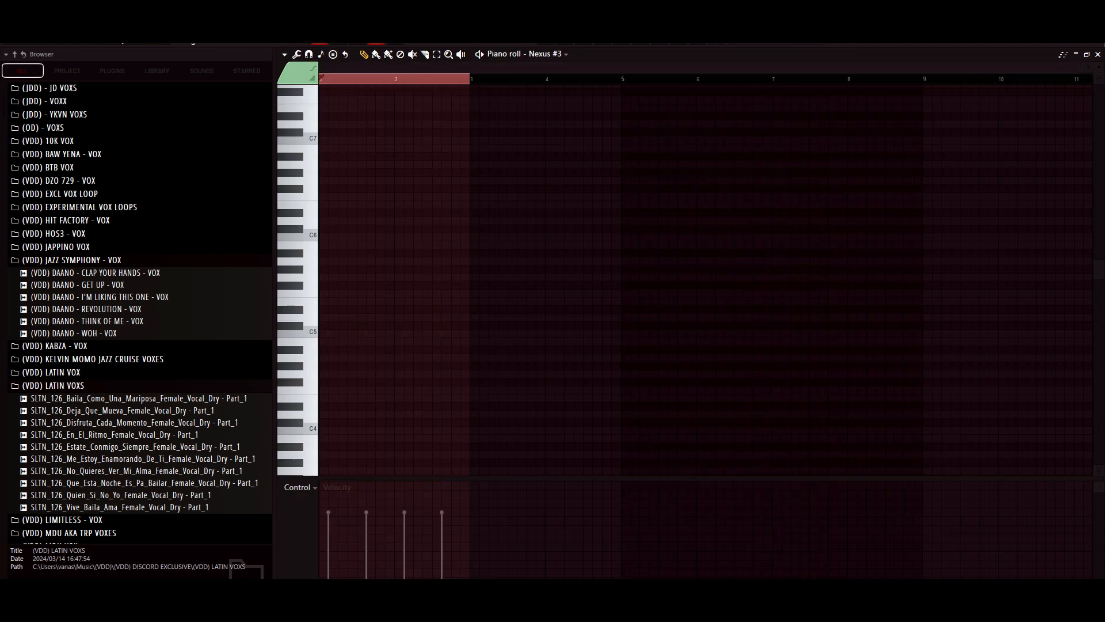
click(547, 54)
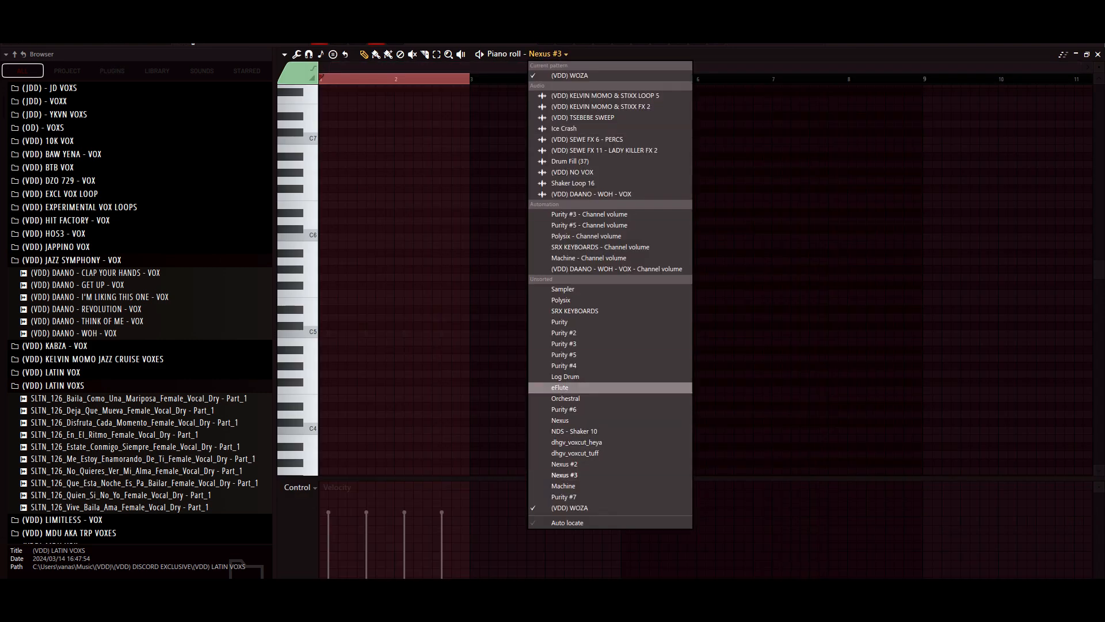
key(Return)
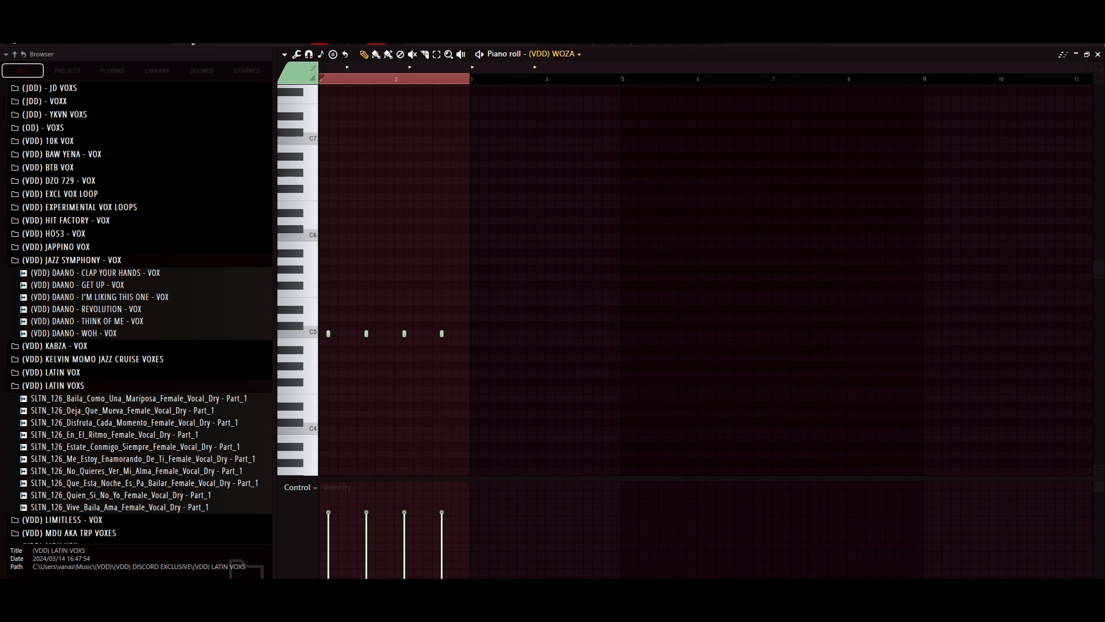
key(F6)
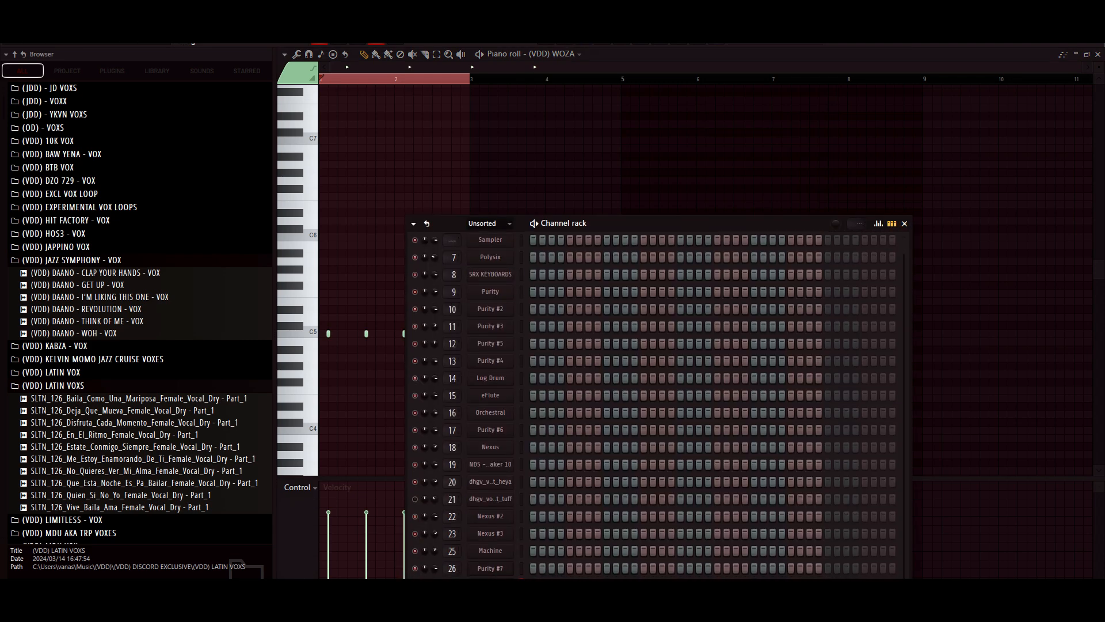
key(F6)
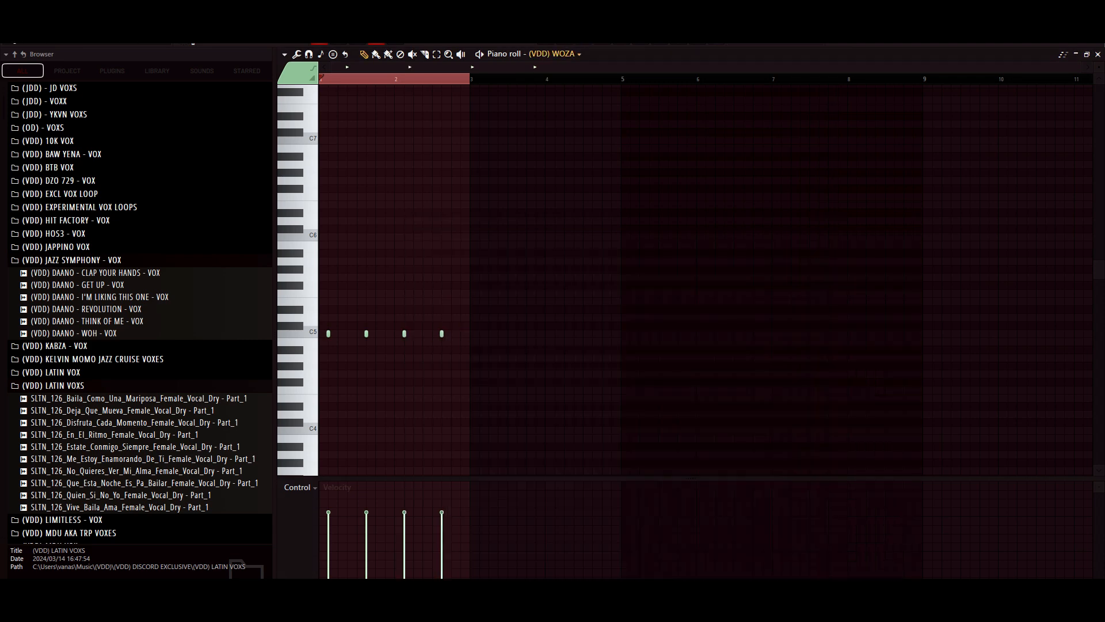
- Check the sampler settings and waveform of the (VDD) WOZA channel, and return to the playlist
key(F5)
key(F5)
key(F6)
click(490, 585)
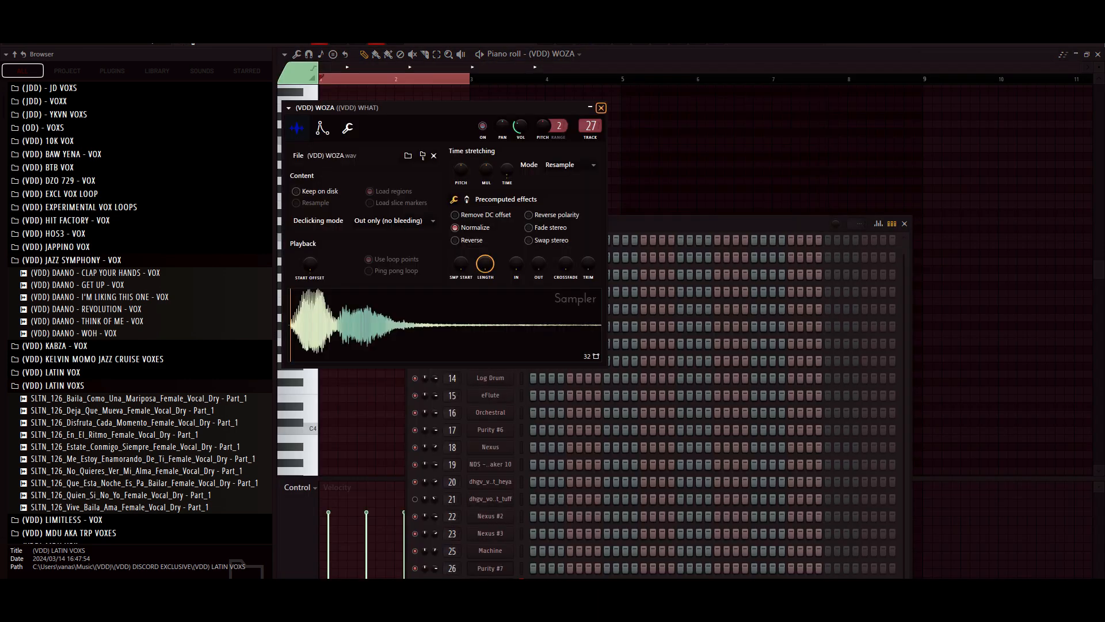
click(601, 108)
key(F5)
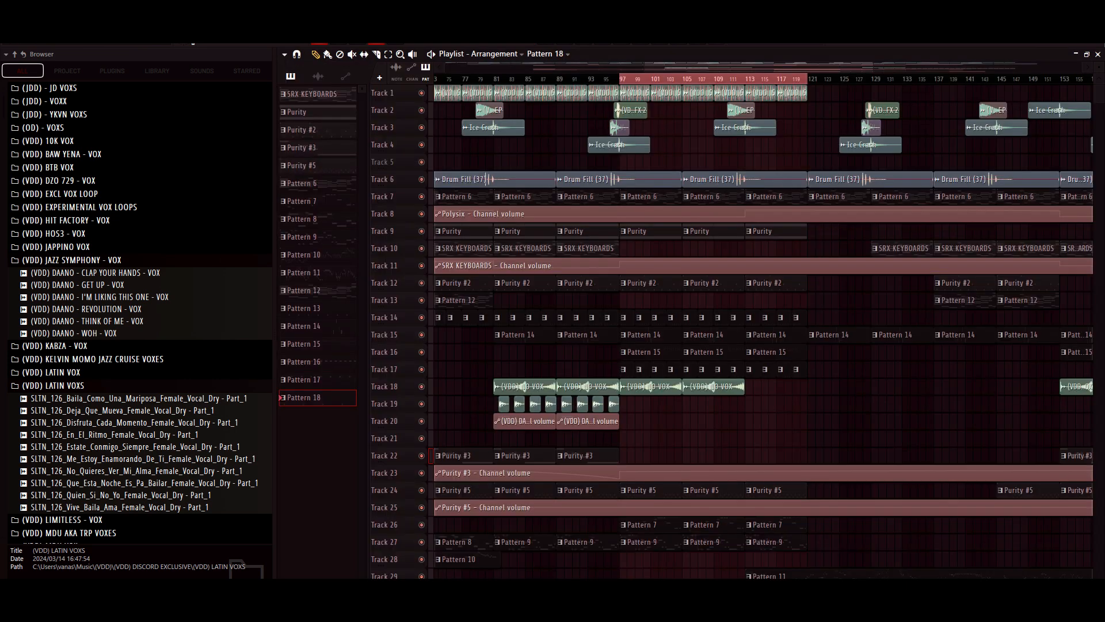
- Play the selected section from bar 97 with the playlist tracks slightly reduced in height, and stop playback
key(space)
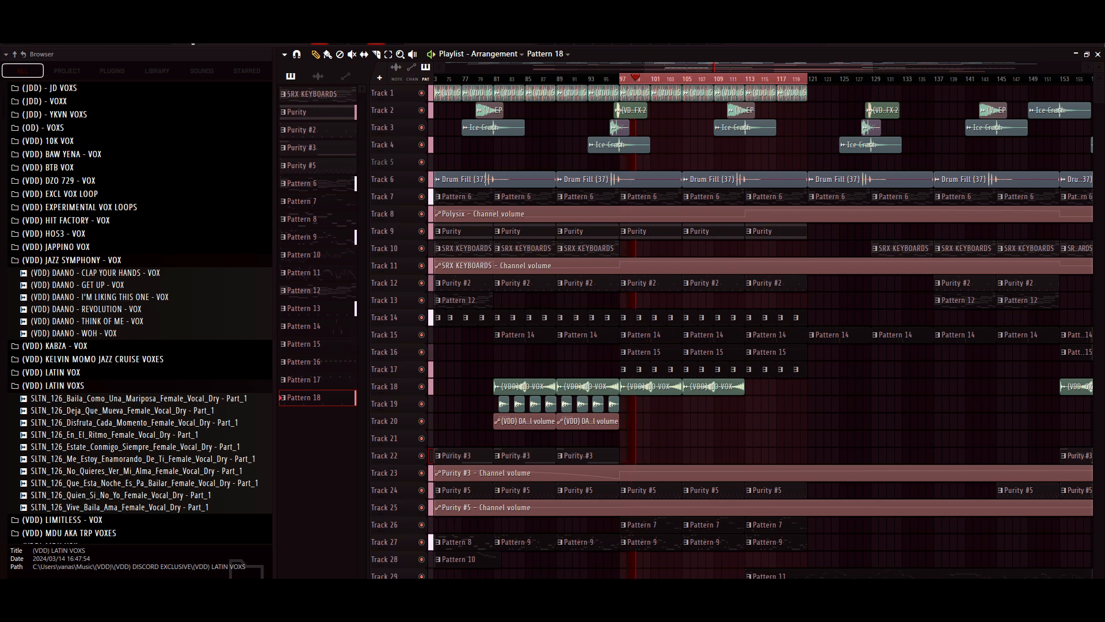
drag(1098, 67, 1098, 65)
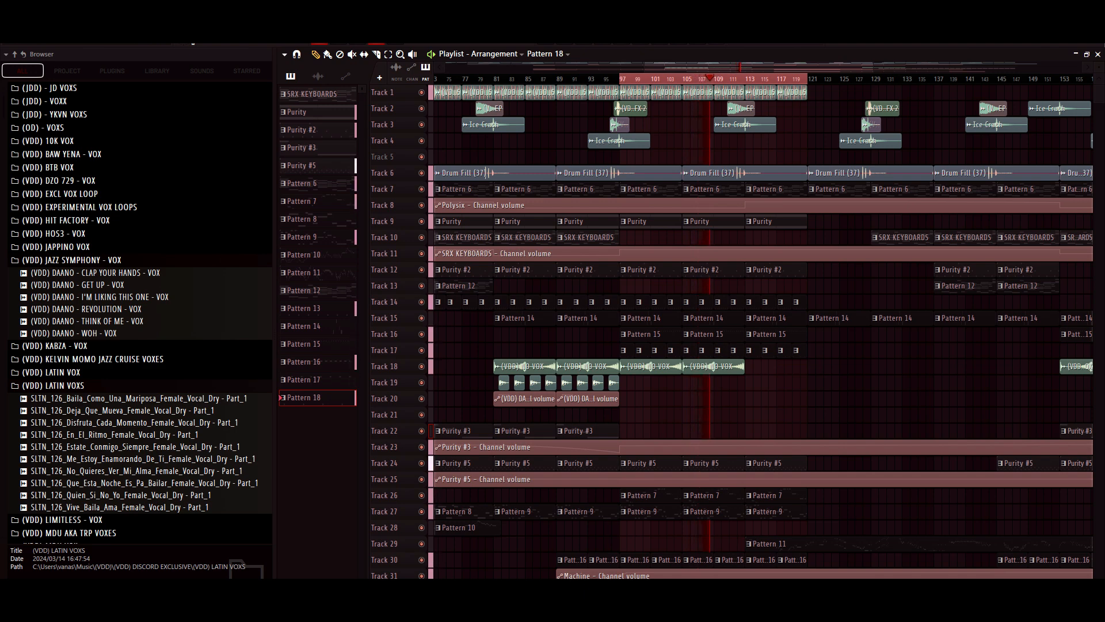
key(space)
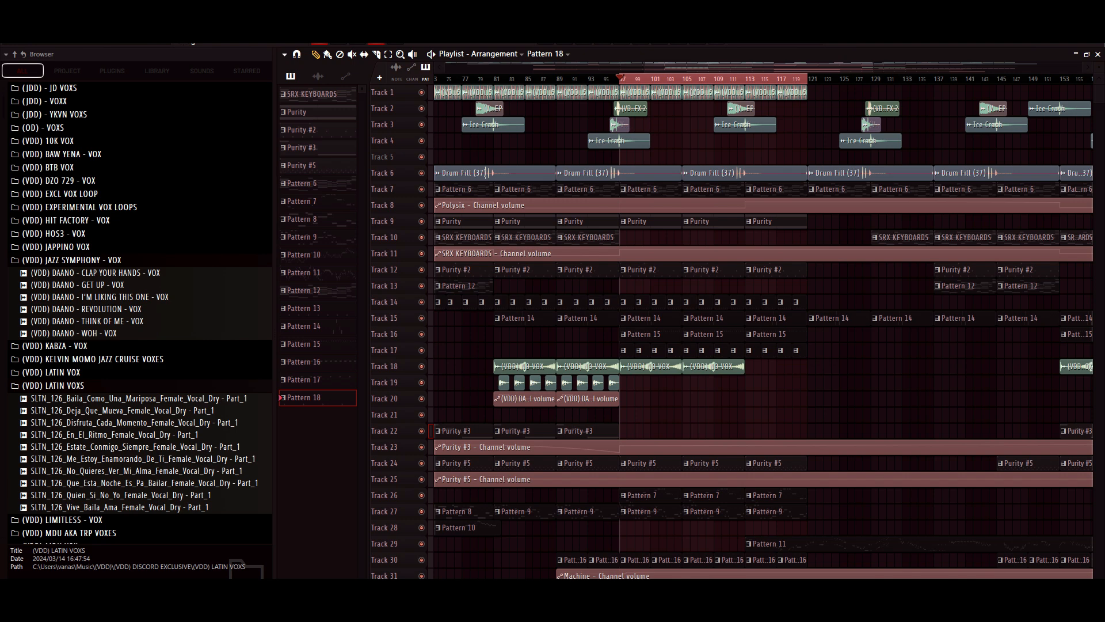
- Clear the playlist time selection and place the playhead at bar 113
drag(759, 67, 742, 68)
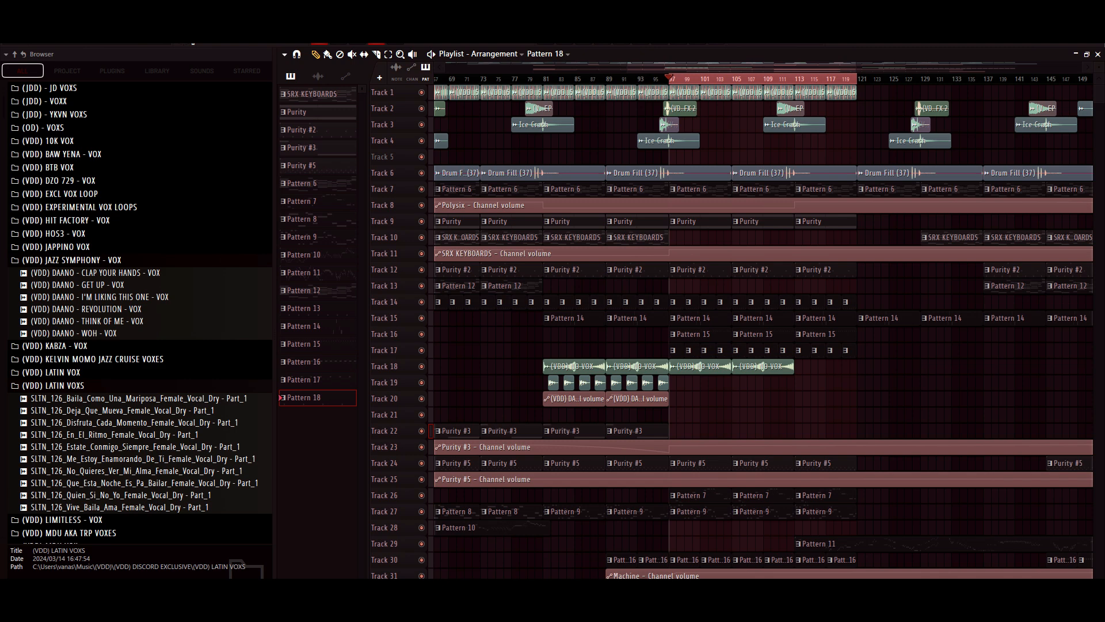
drag(743, 67, 764, 67)
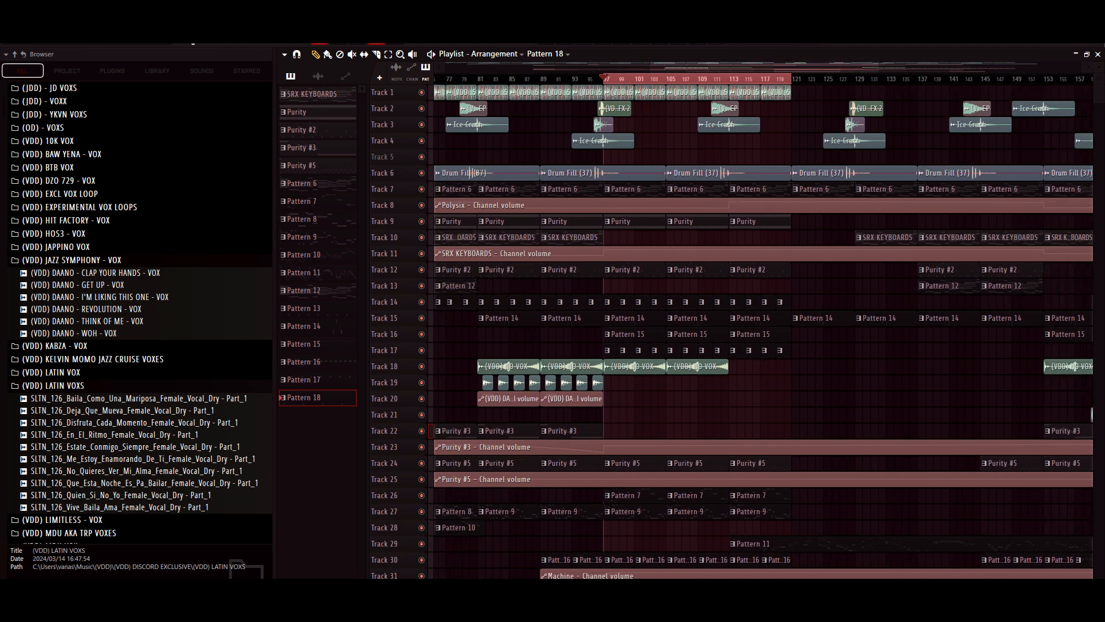
click(730, 79)
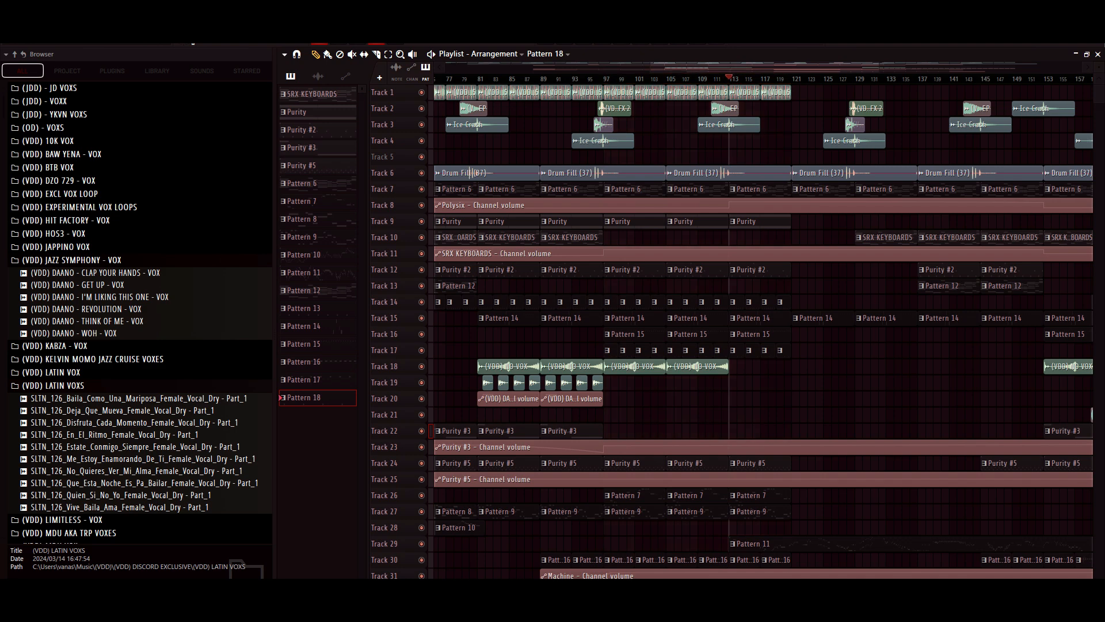
drag(1099, 68, 1099, 49)
scroll(759, 331, down, 2)
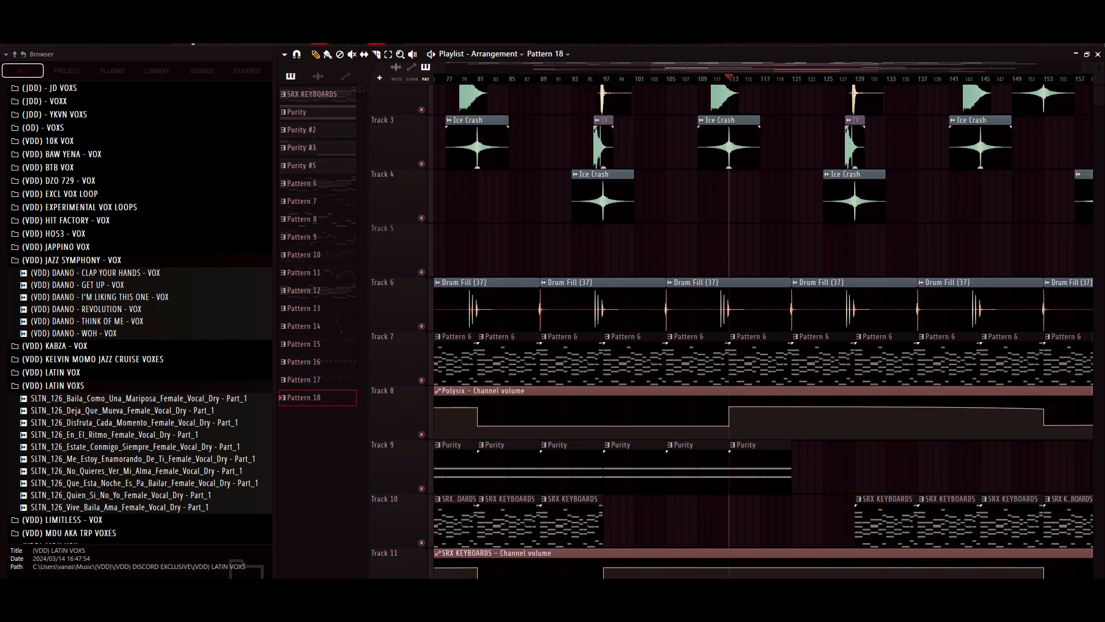
- Place the playhead at bar 109 and check the Polysix channel volume automation on Track 8
click(705, 79)
key(space)
key(space)
scroll(759, 331, down, 2)
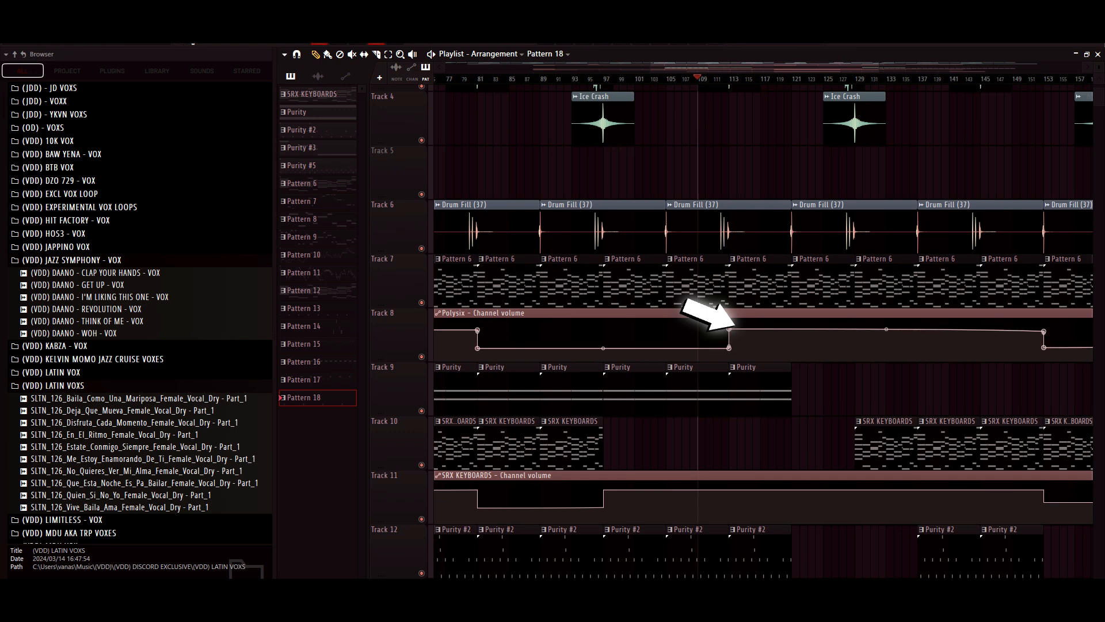
scroll(759, 331, up, 2)
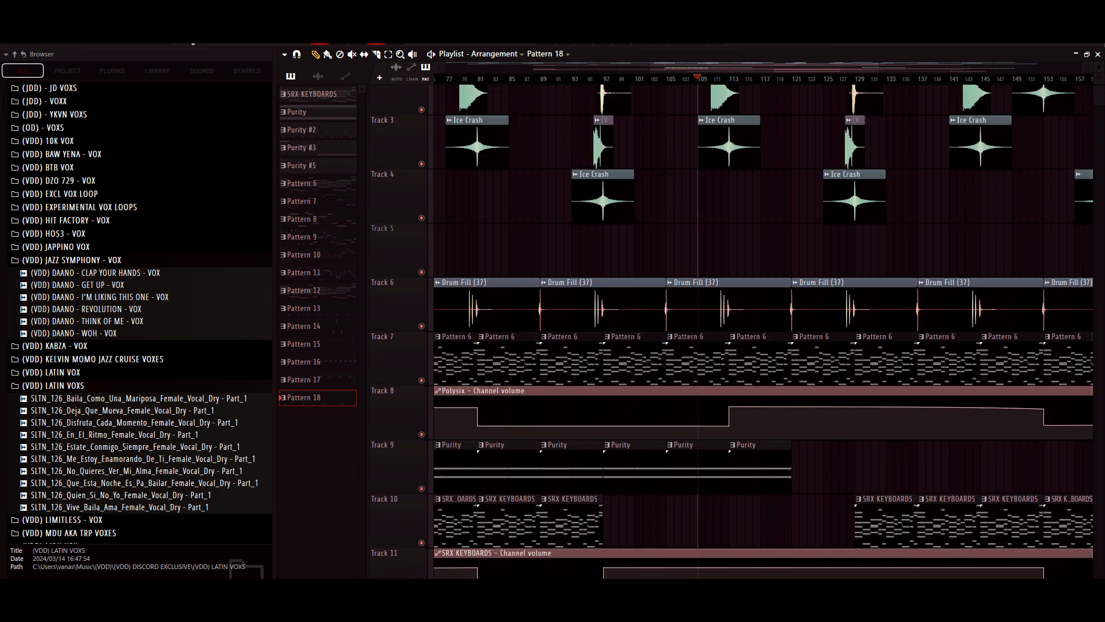
- Play the arrangement from bar 109 while looking through the lower tracks, and stop playback
scroll(759, 331, down, 4)
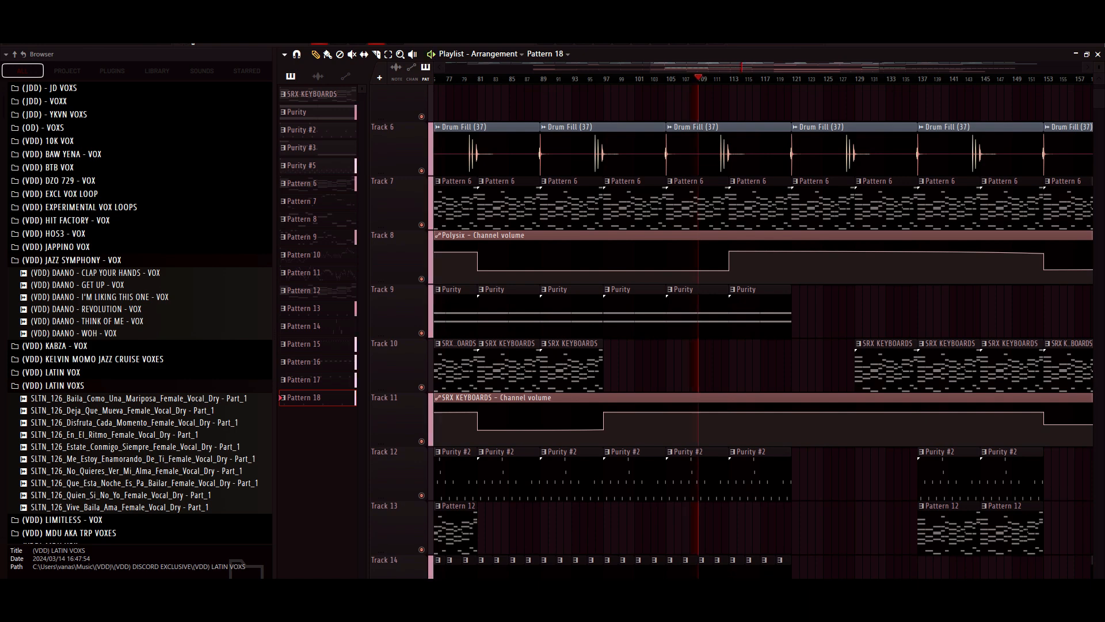
scroll(760, 331, down, 6)
scroll(760, 331, down, 2)
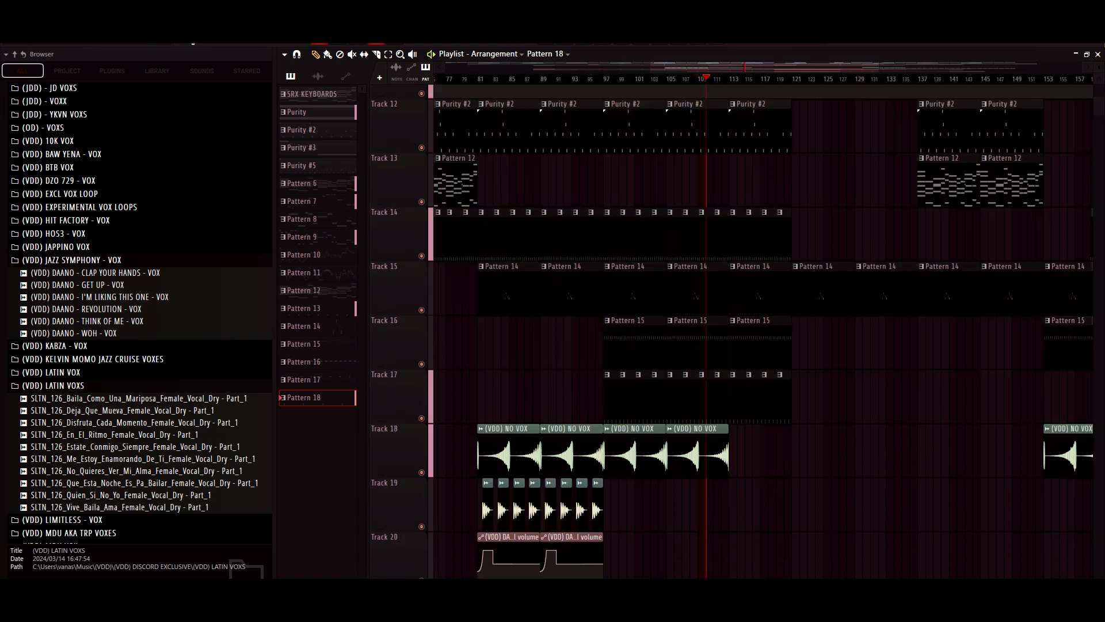
scroll(760, 331, up, 12)
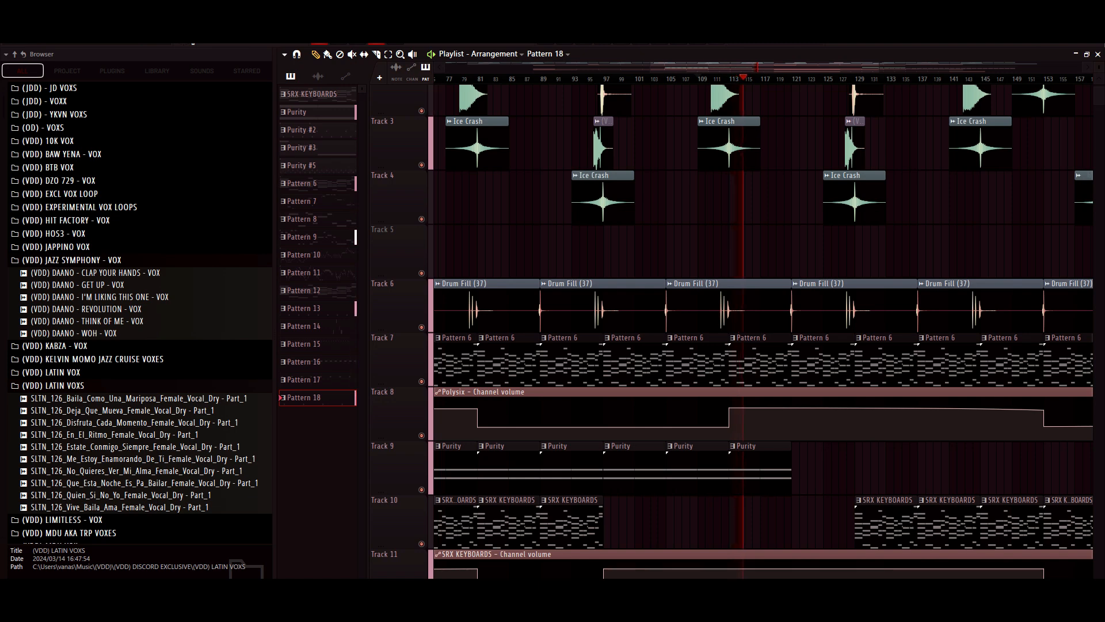
key(space)
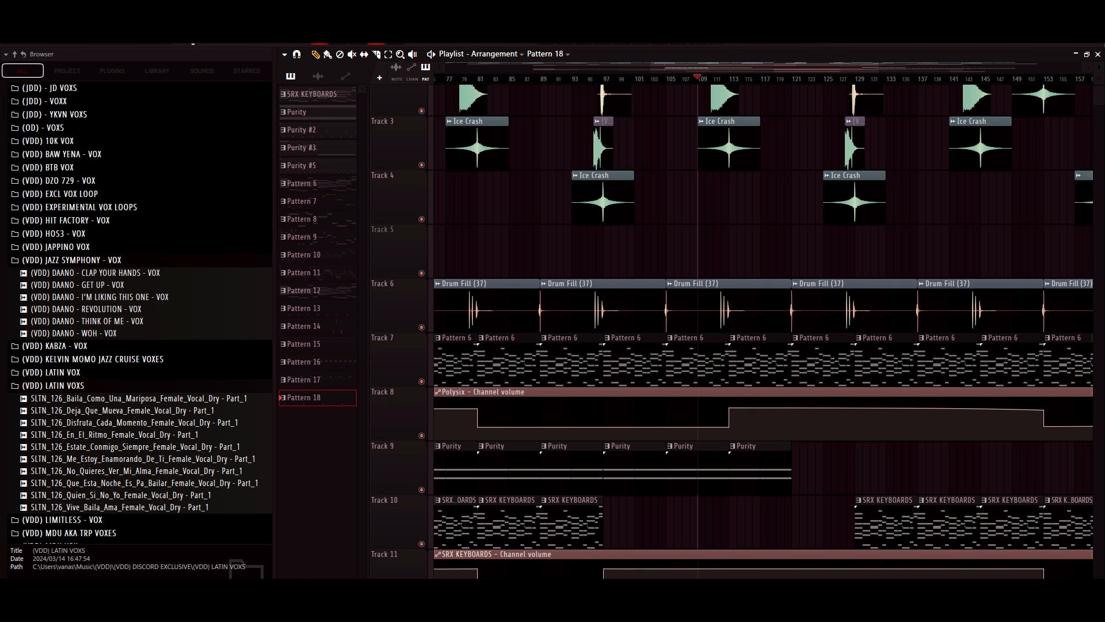
- Examine which clips continue after bar 109 across all tracks, with the playlist zoomed out to show Tracks 1 to 31
scroll(760, 331, down, 2)
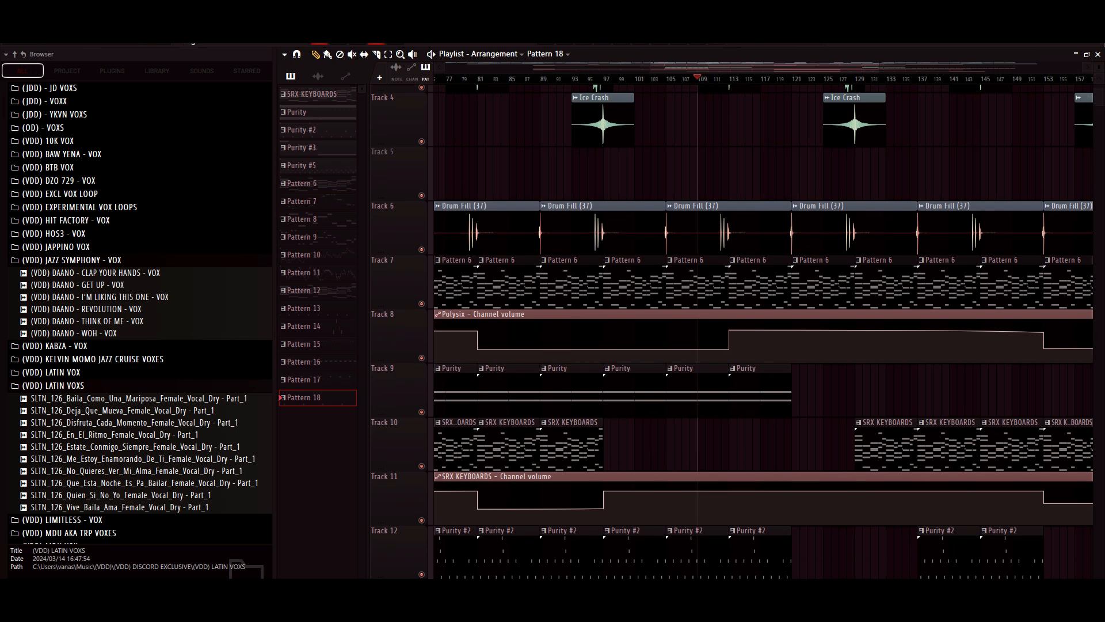
scroll(759, 331, down, 15)
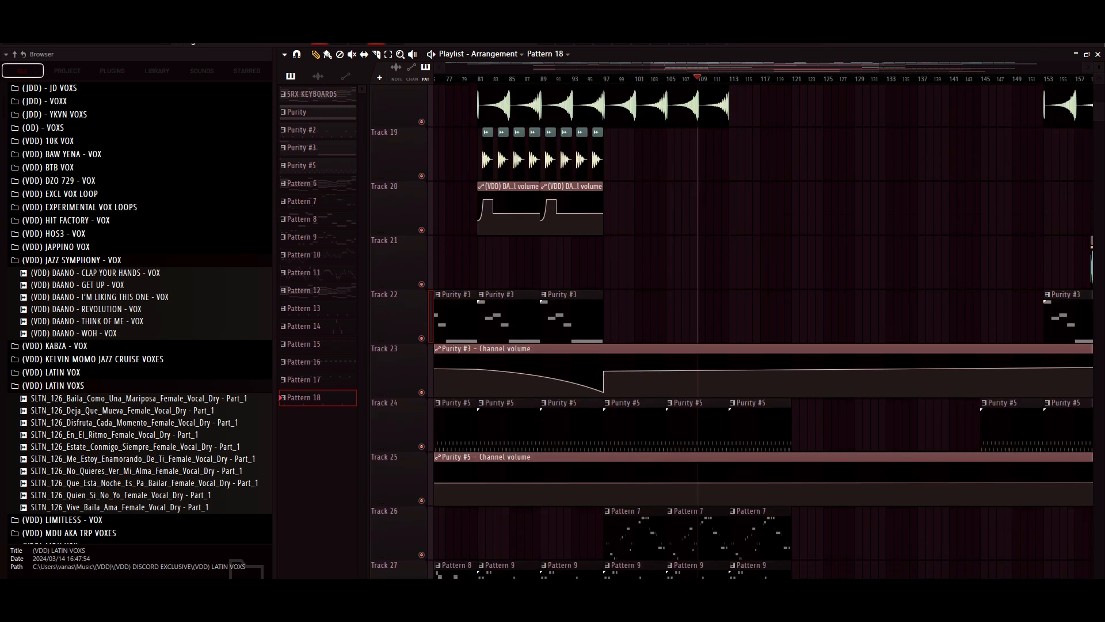
scroll(759, 331, down, 2)
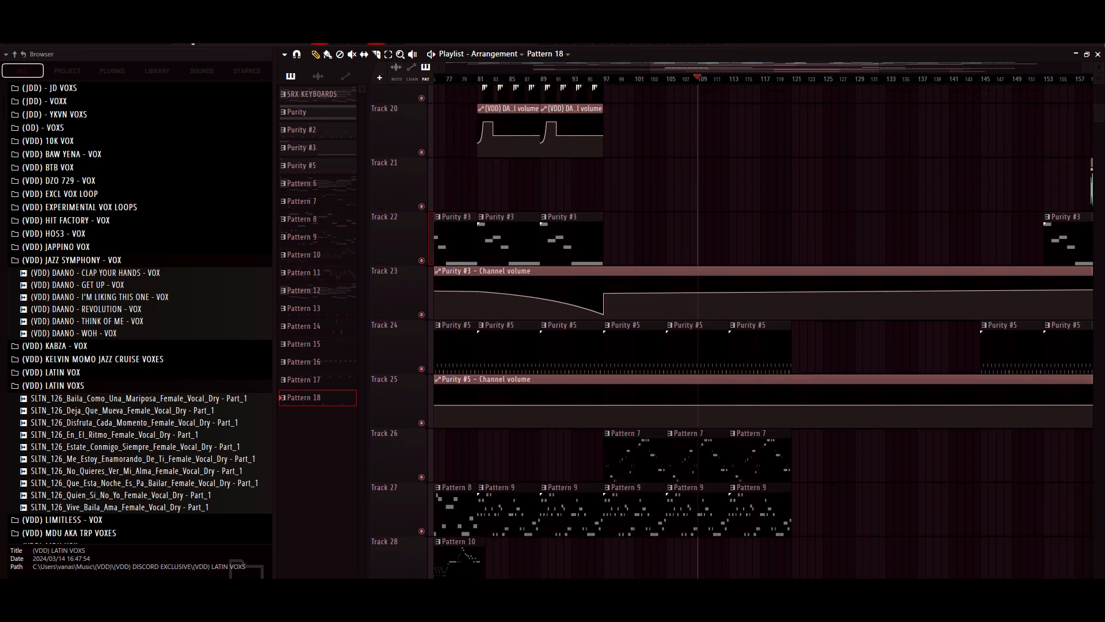
scroll(760, 331, right, 3)
scroll(760, 331, up, 12)
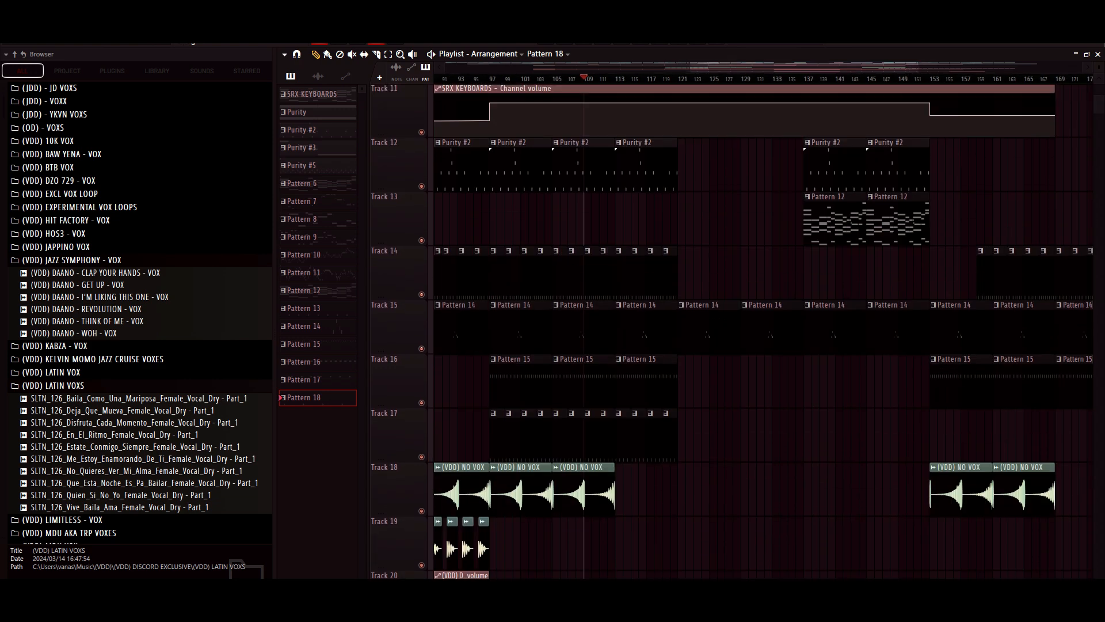
scroll(760, 331, up, 3)
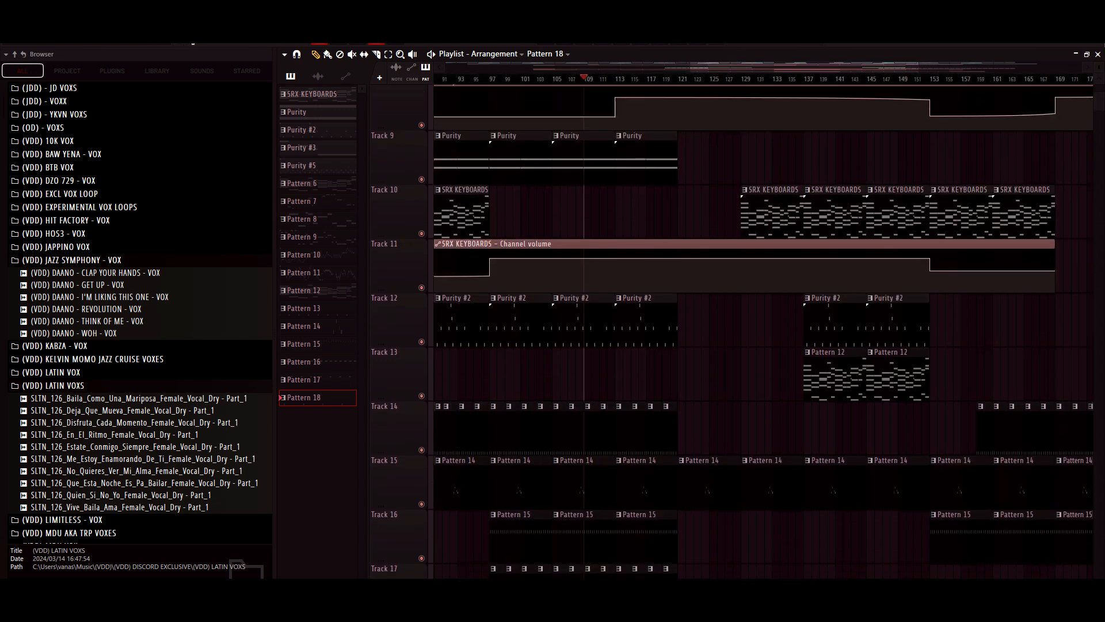
drag(918, 67, 1098, 79)
scroll(759, 331, up, 7)
drag(1036, 66, 1045, 67)
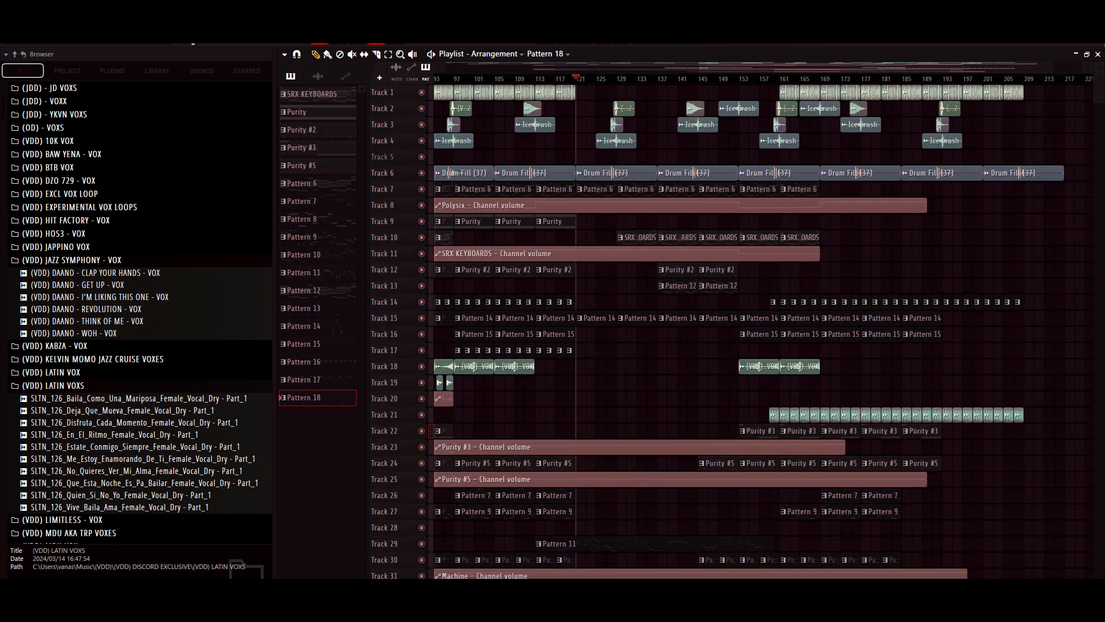
- Check the audio clip settings and waveform of Shaker Loop 16 from Track 1, and close its window
double_click(566, 93)
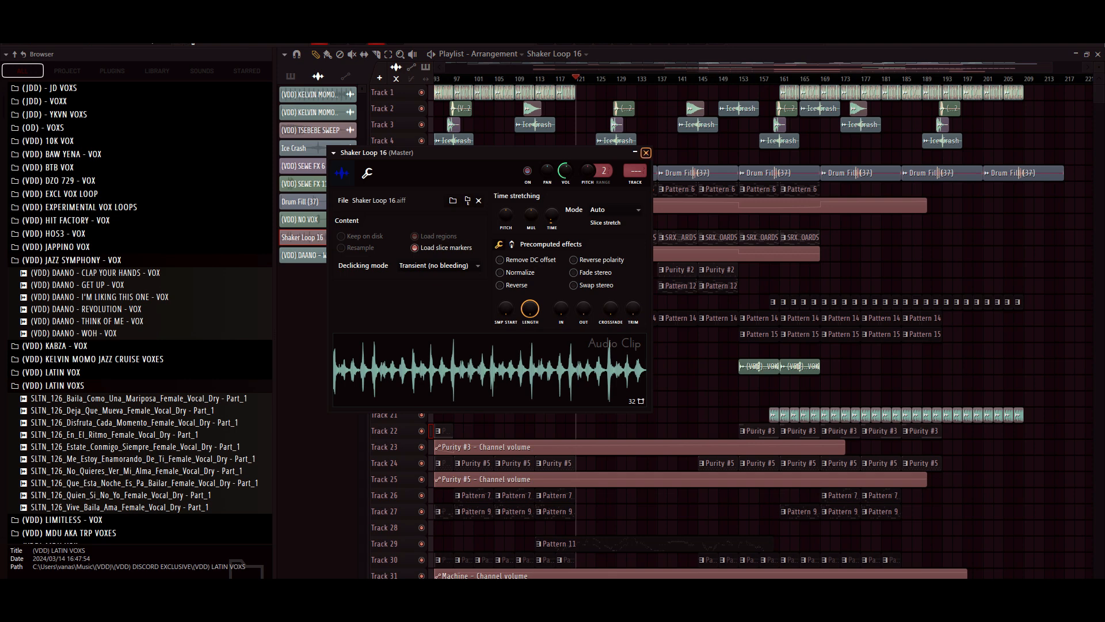
click(645, 153)
- Place the playhead just before bar 137, and return it to bar 1 with the whole arrangement in view
click(651, 78)
key(space)
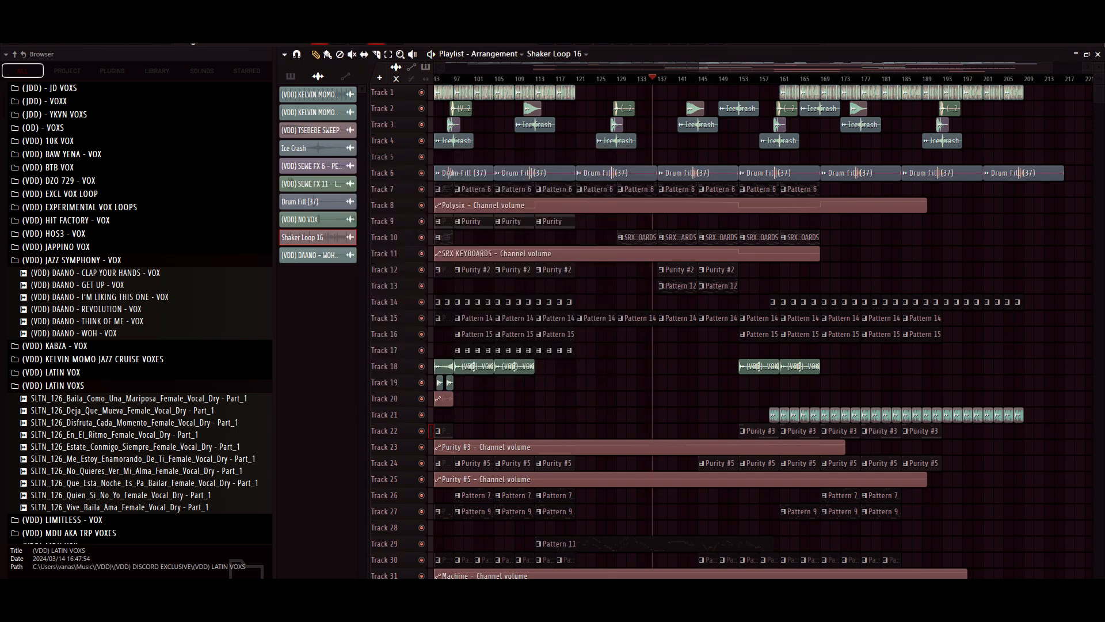
drag(698, 67, 446, 67)
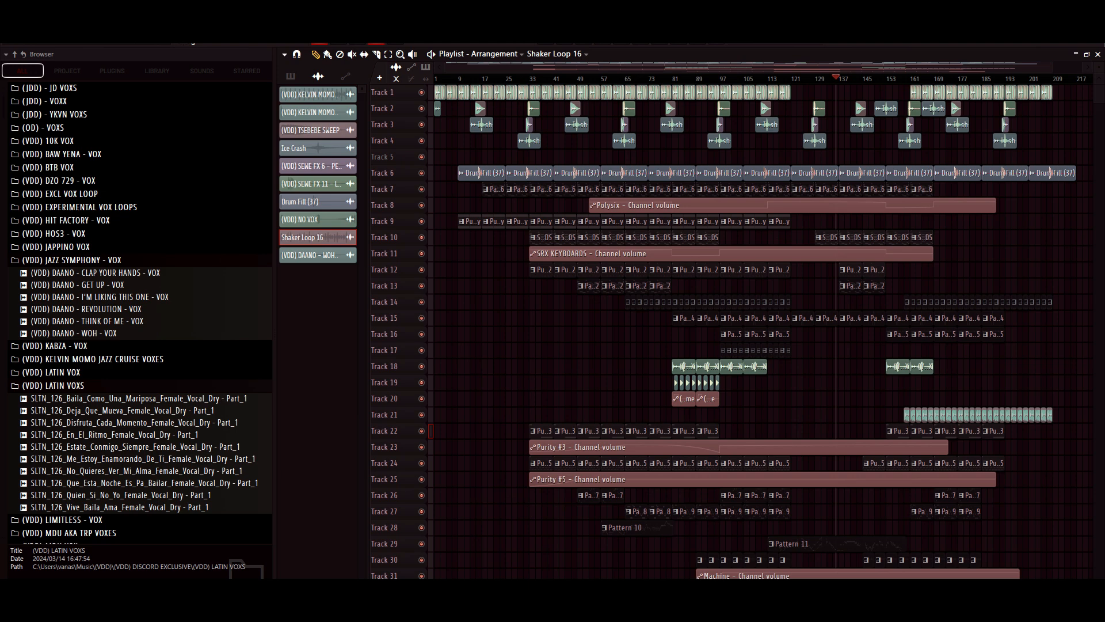
key(space)
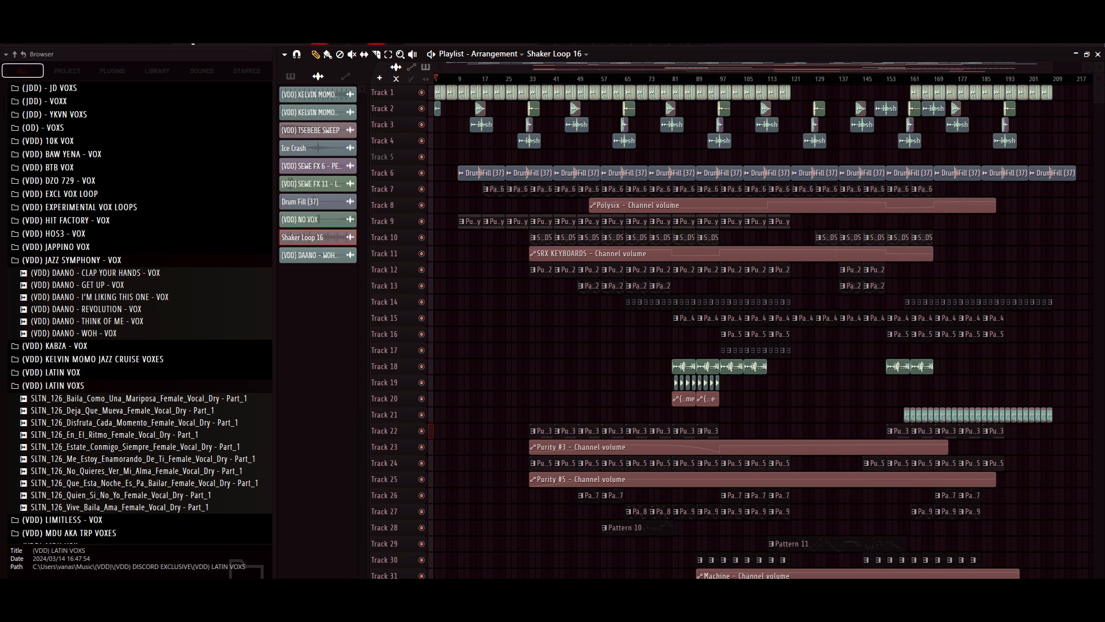